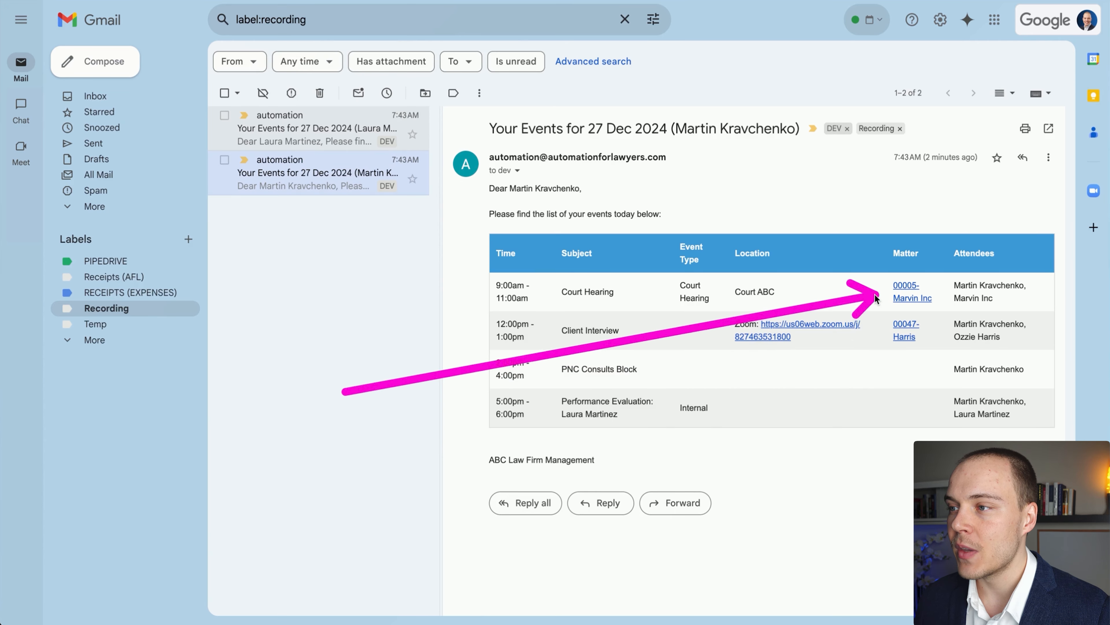
Open the 00005-Marvin Inc matter in Clio Manage from the court hearing row of the daily events email.
key(Escape)
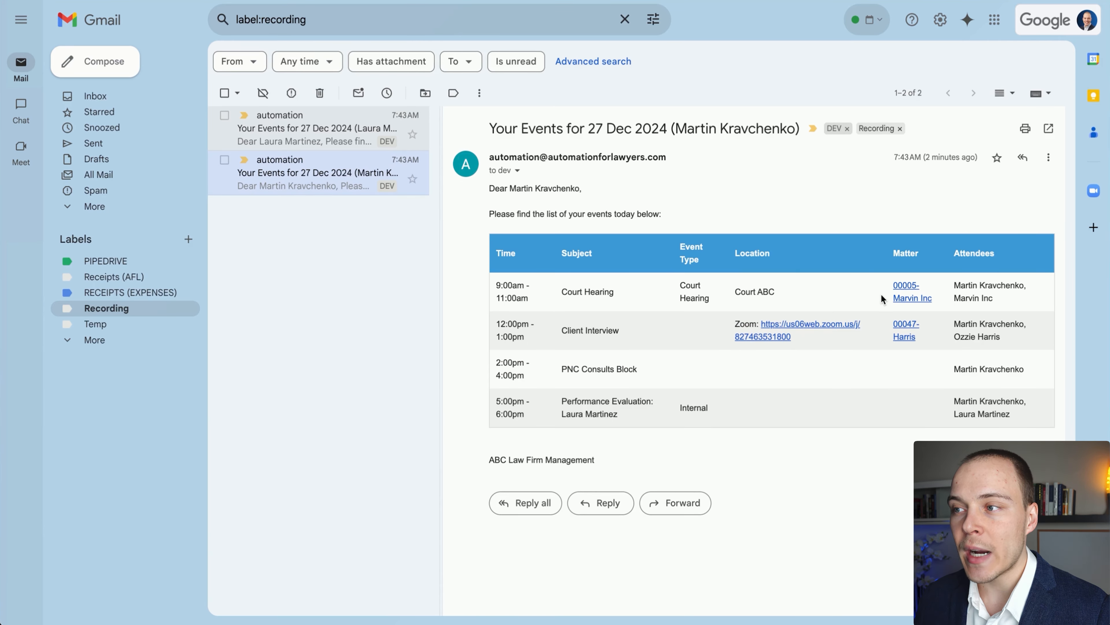
click(906, 297)
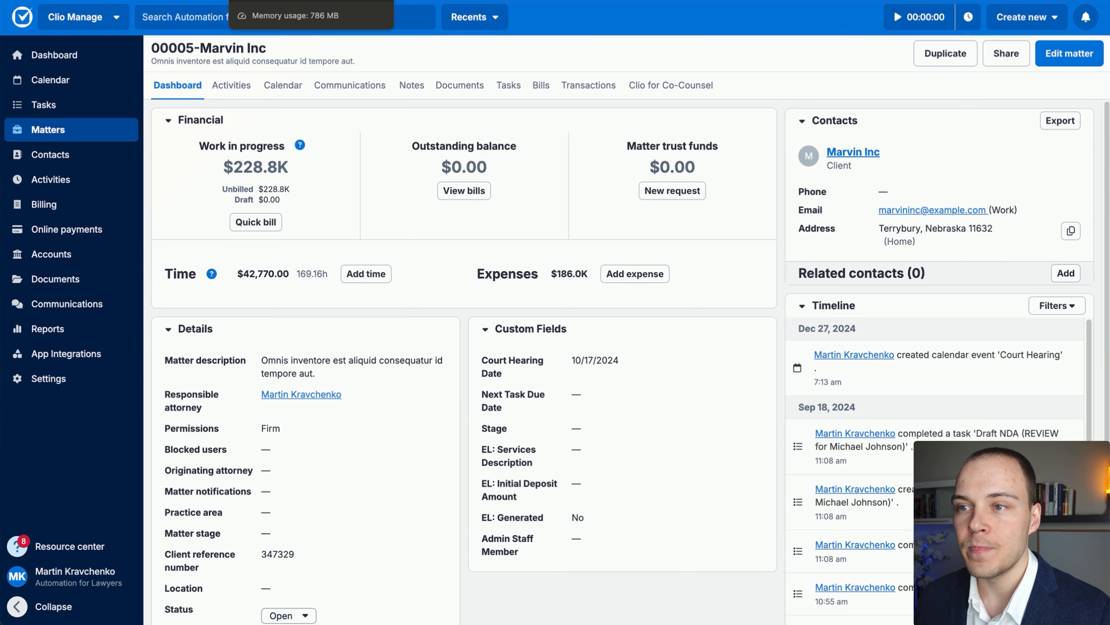
click(280, 1)
mouse_move(880, 502)
mouse_down()
mouse_move(947, 304)
mouse_move(995, 302)
mouse_move(949, 311)
mouse_move(974, 298)
mouse_move(971, 359)
mouse_move(948, 371)
mouse_up()
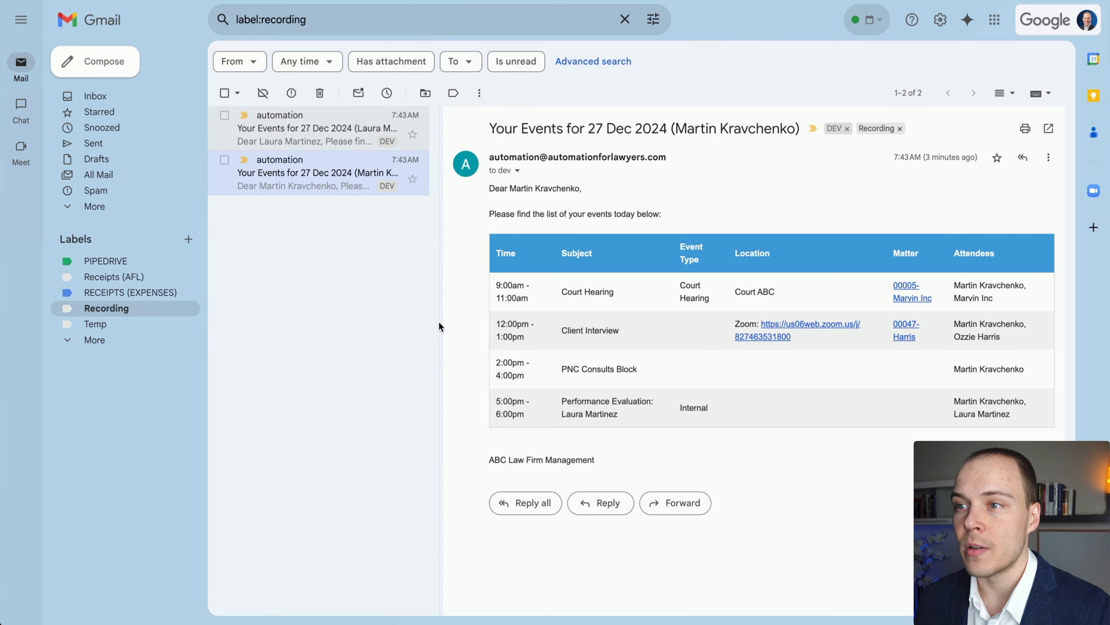
Open the daily events email for the other firm user in Gmail and examine its event table.
click(305, 141)
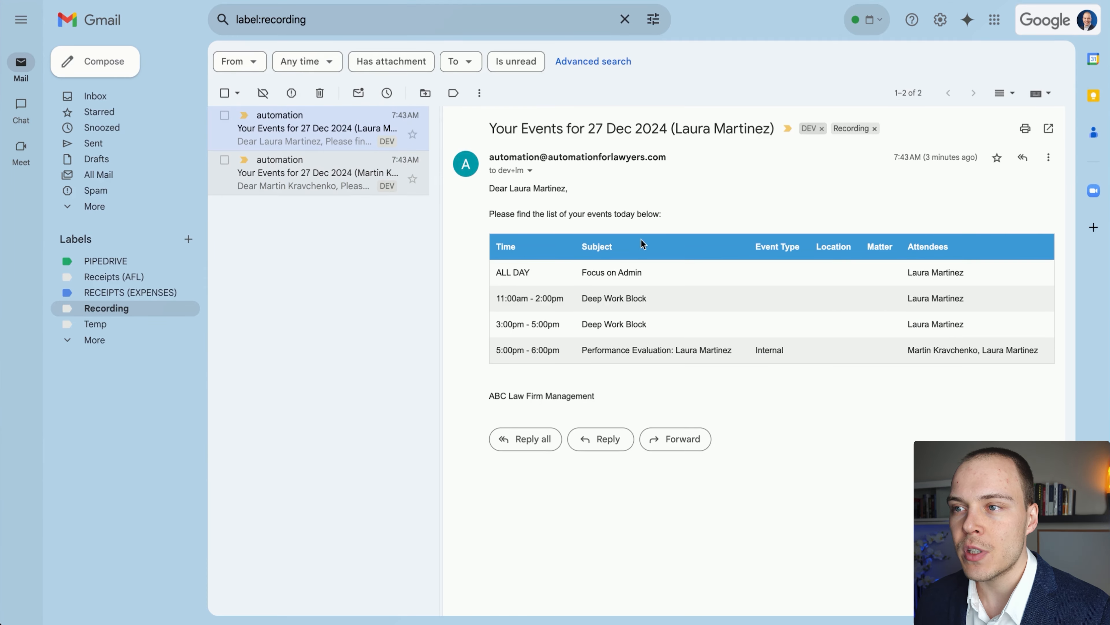
mouse_move(397, 410)
mouse_down()
mouse_move(491, 290)
mouse_move(590, 294)
mouse_move(582, 342)
mouse_move(621, 322)
mouse_move(567, 356)
mouse_move(885, 354)
mouse_move(707, 350)
mouse_up()
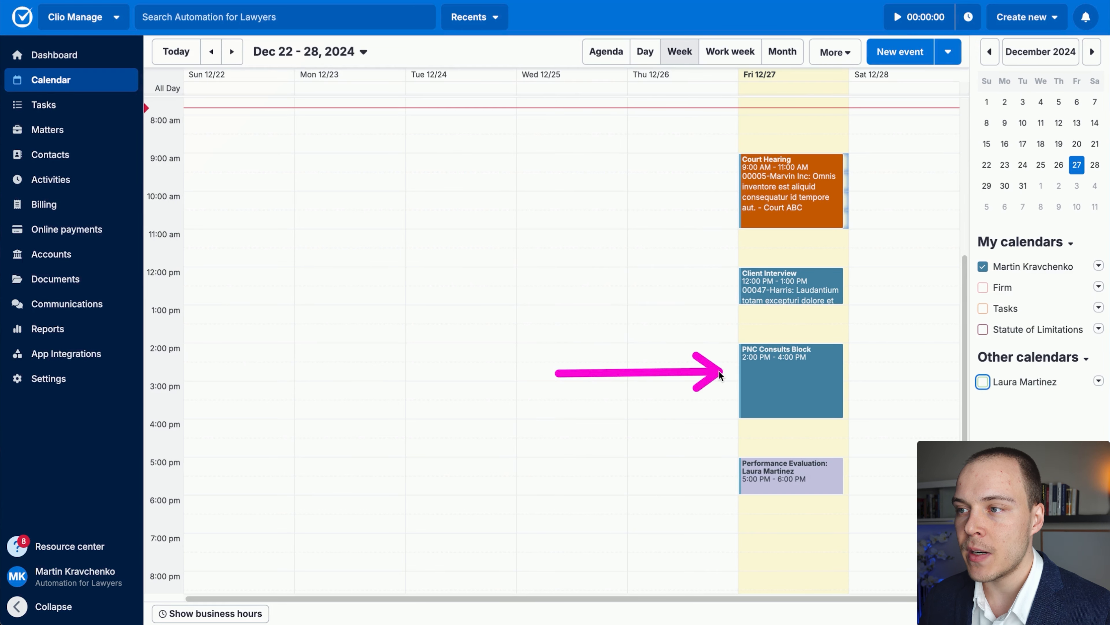
Examine the Dec 27 Court Hearing event's details and full edit form in the Clio calendar without changing anything.
click(751, 180)
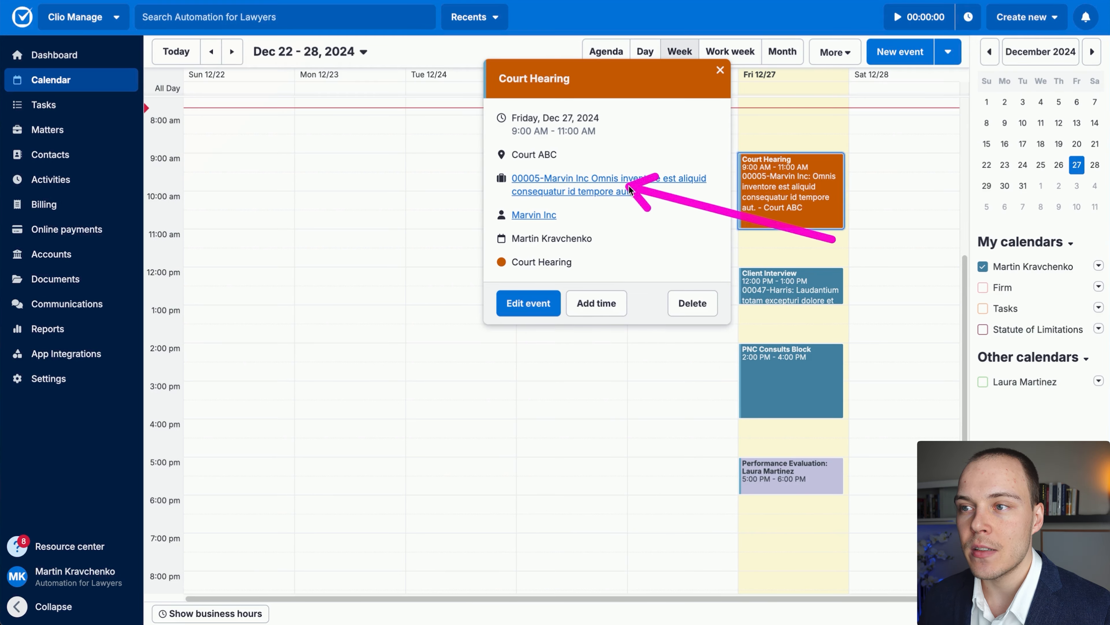
click(525, 302)
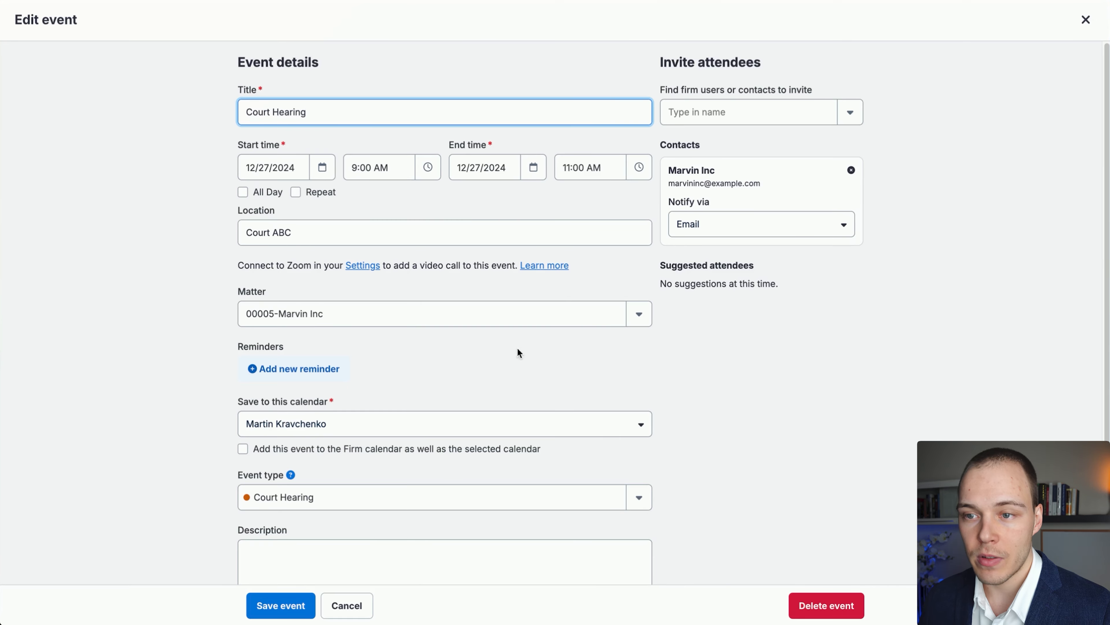
scroll(481, 352, down, 2)
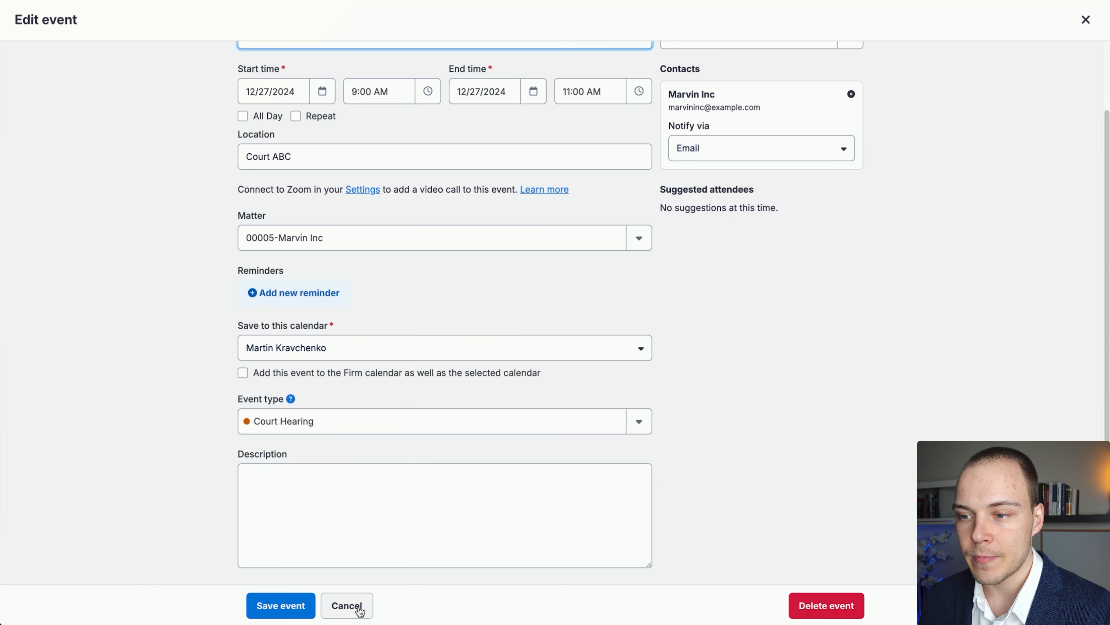
click(345, 606)
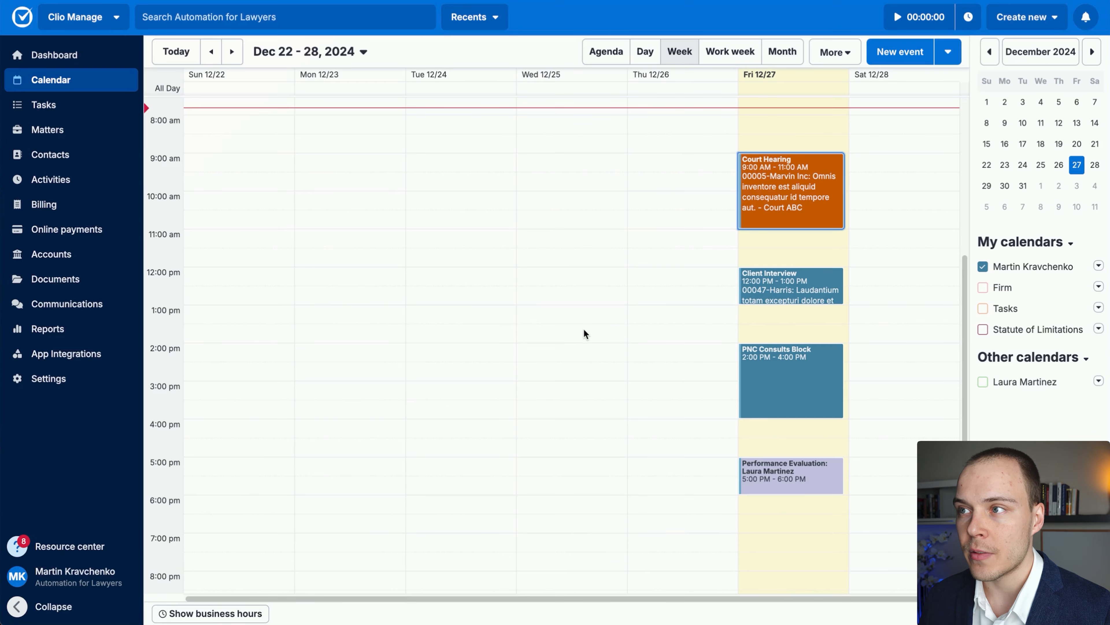
View the details of the Client Interview and PNC Consults Block events on Dec 27.
click(780, 295)
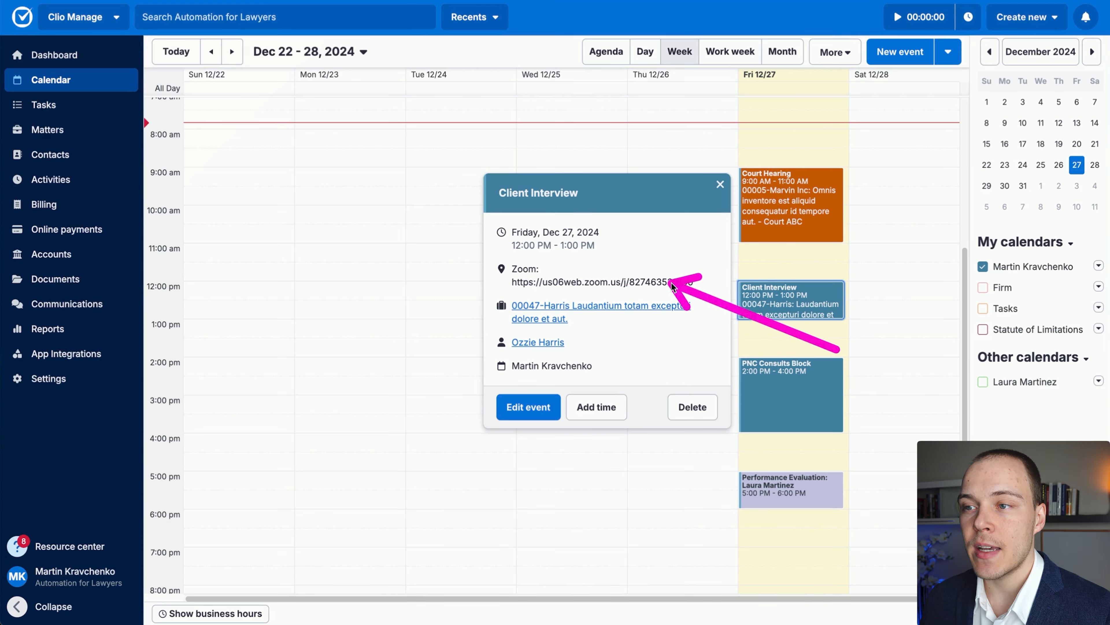
click(720, 184)
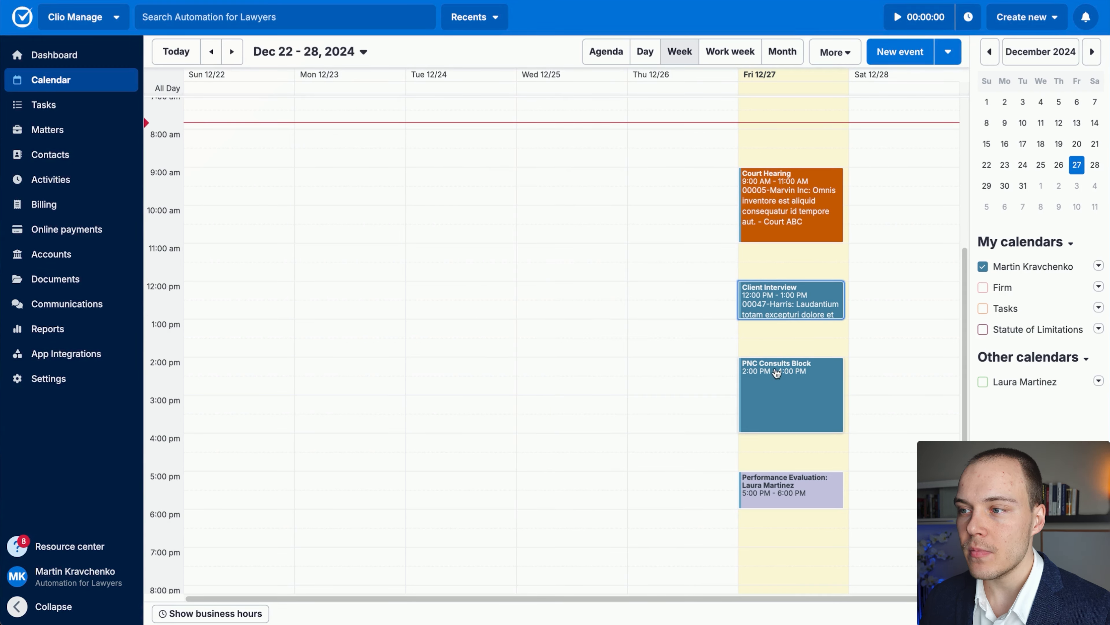
click(783, 376)
click(898, 352)
scroll(822, 415, down, 1)
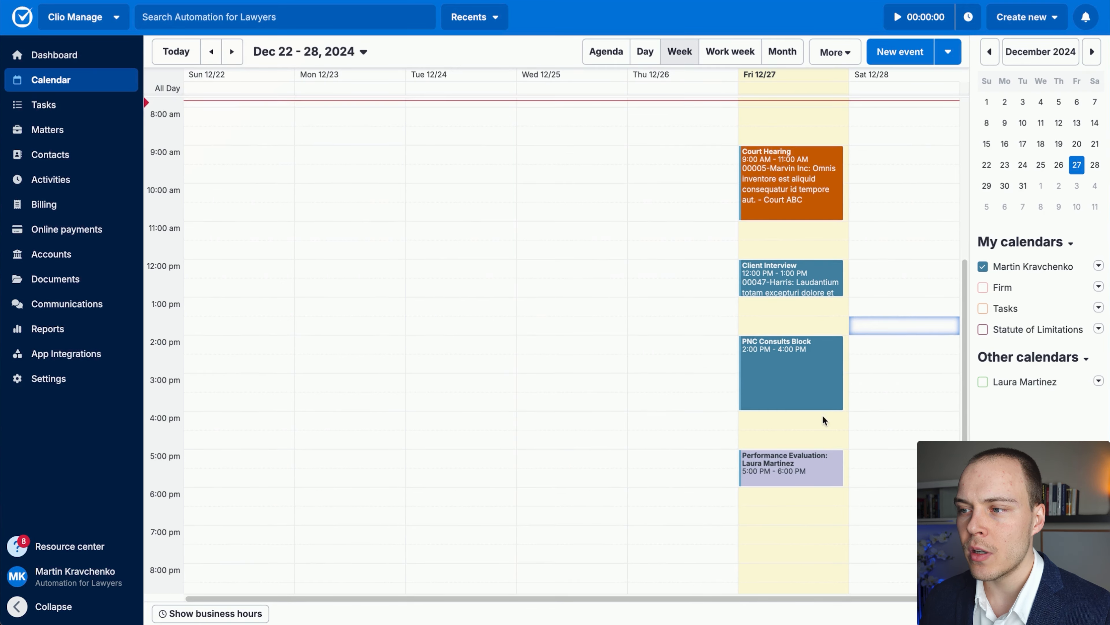
View the details of the 5:00 PM Performance Evaluation event, keeping the event in the calendar.
click(795, 464)
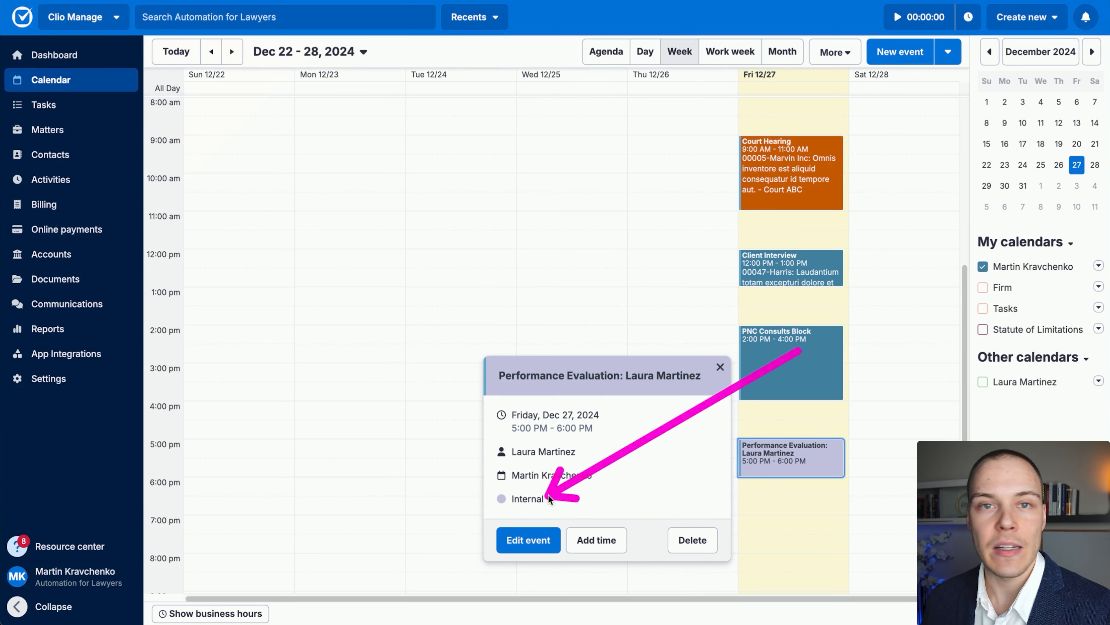
click(688, 540)
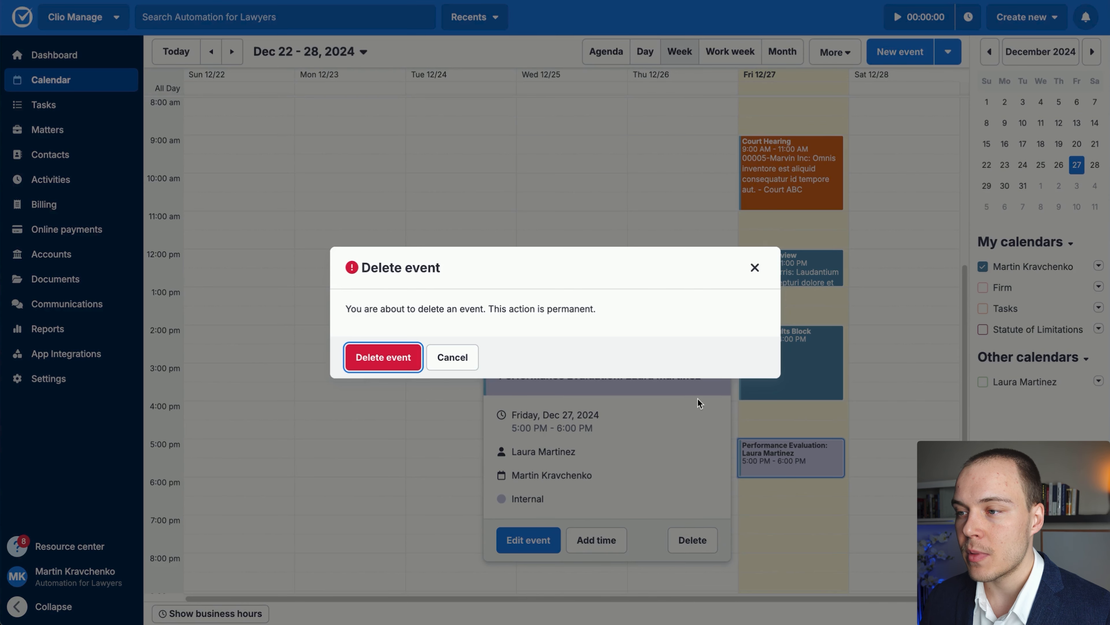
click(445, 358)
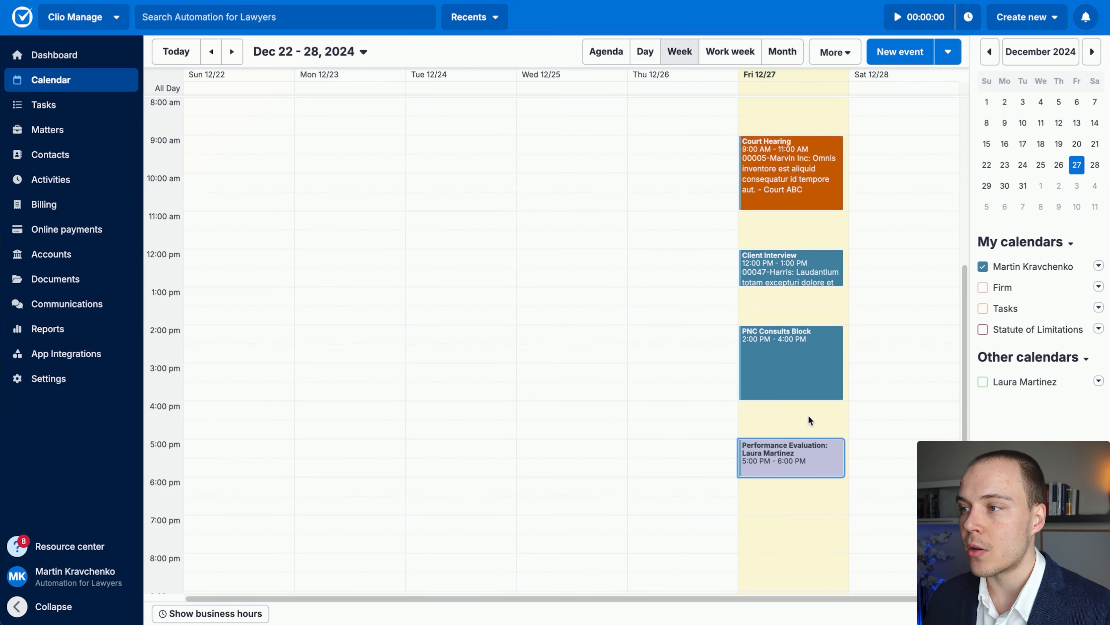
View the other user's calendar on its own, and show the hidden personal calendar alongside it again.
scroll(808, 415, up, 1)
click(983, 267)
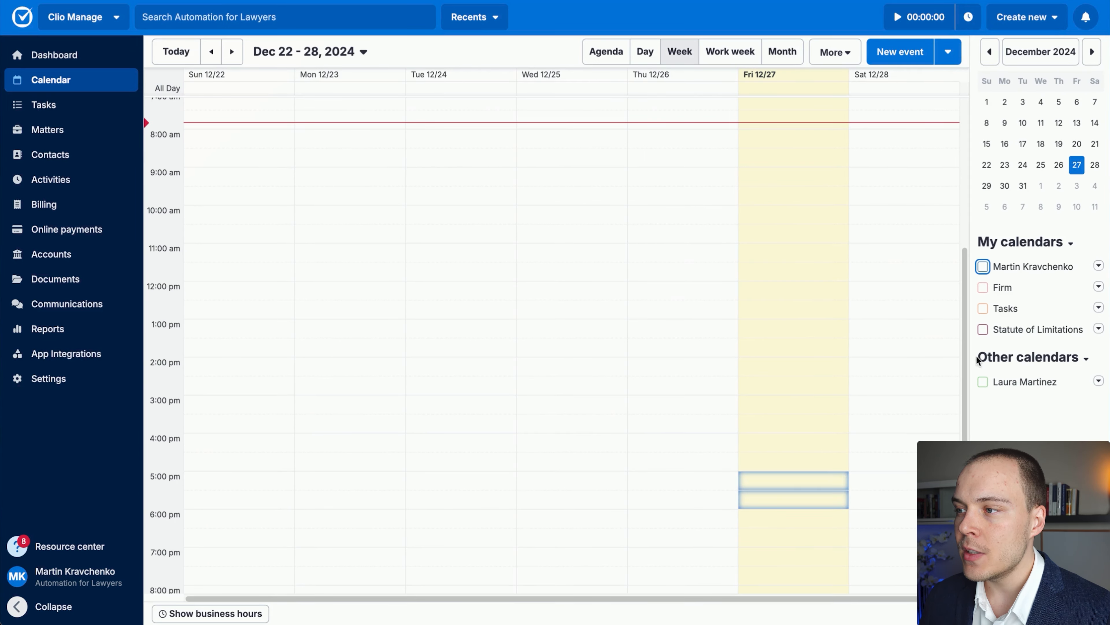
click(983, 382)
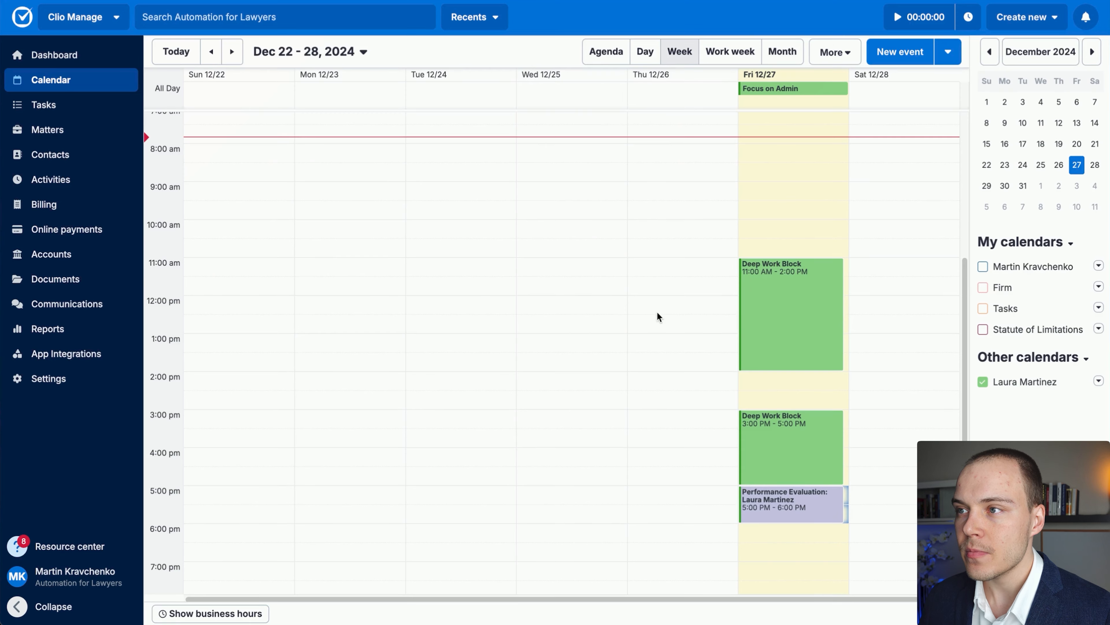
scroll(660, 313, down, 2)
mouse_move(651, 354)
mouse_down()
mouse_move(746, 97)
mouse_move(786, 100)
mouse_move(739, 256)
mouse_move(734, 420)
mouse_move(736, 402)
mouse_move(713, 397)
mouse_up()
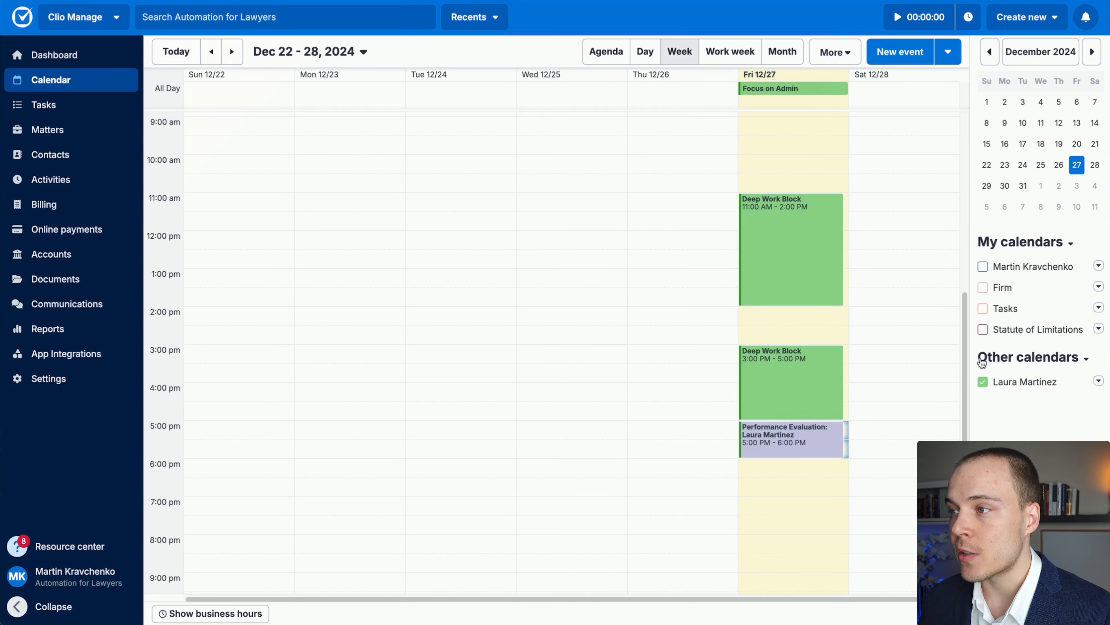
click(983, 268)
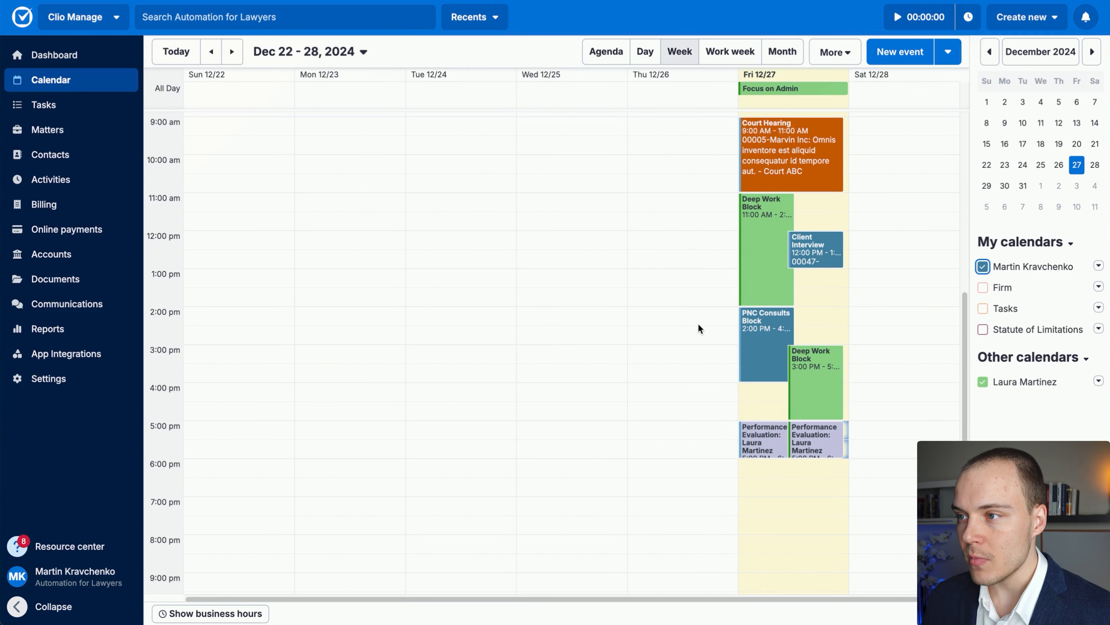
scroll(749, 305, up, 1)
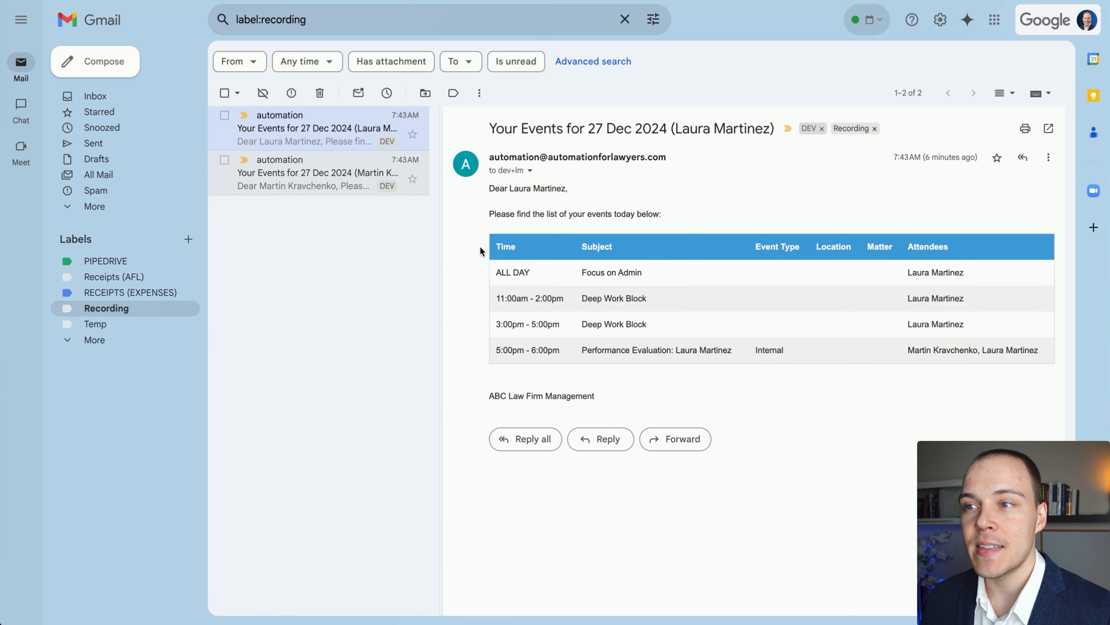
Switch to Gmail and check the sender and recipient details of the open daily events email.
click(531, 171)
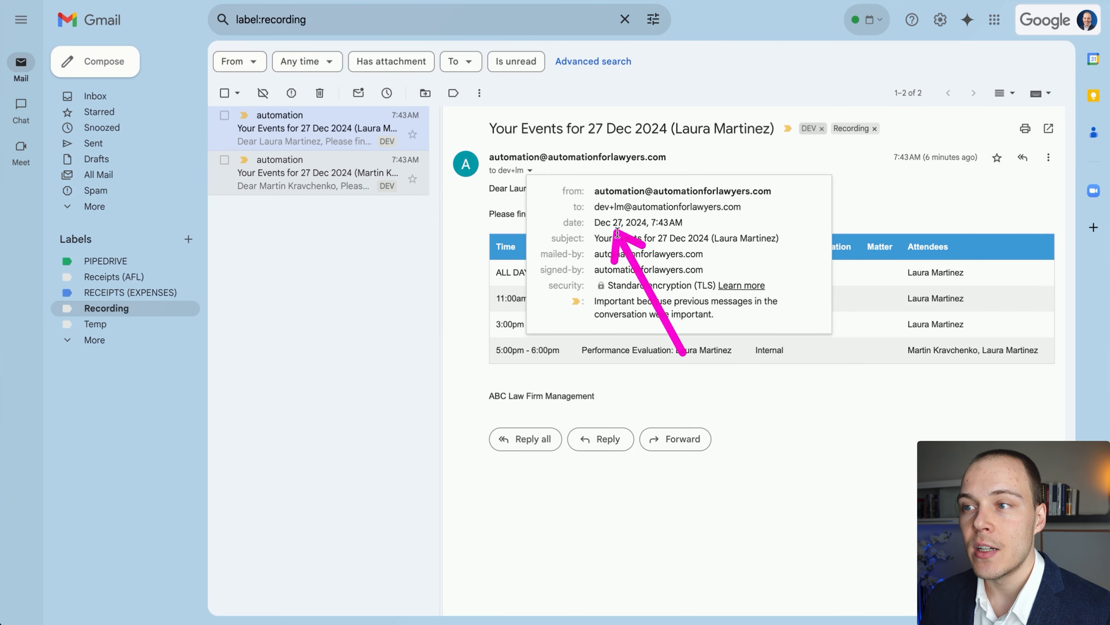
click(465, 266)
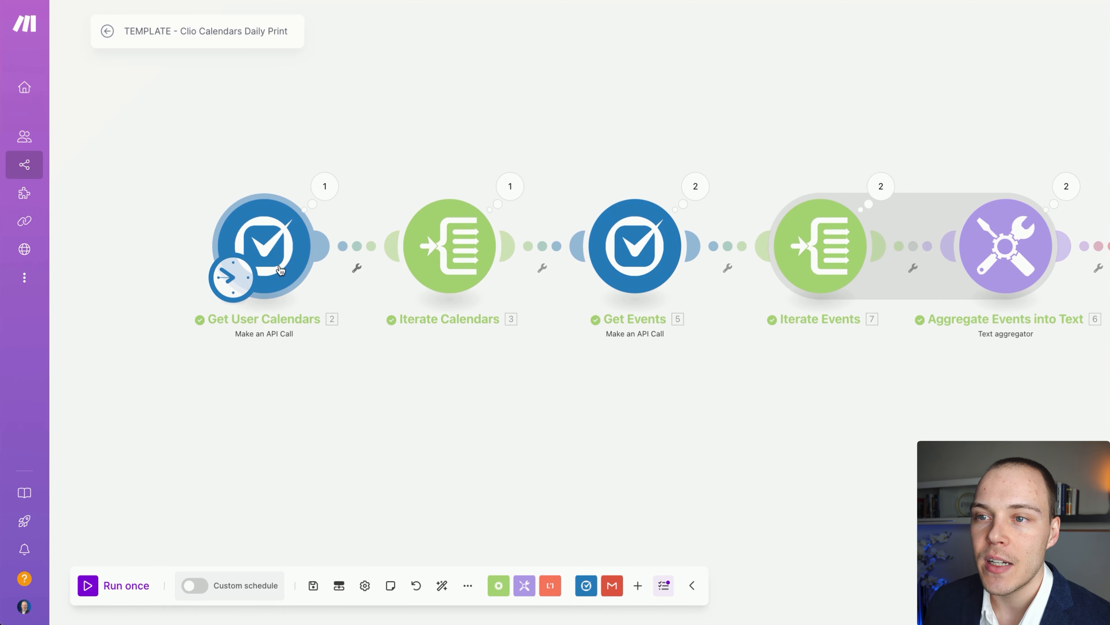
Switch to Make and review the Get User Calendars module's URL, method, headers and query string without changing them.
click(282, 245)
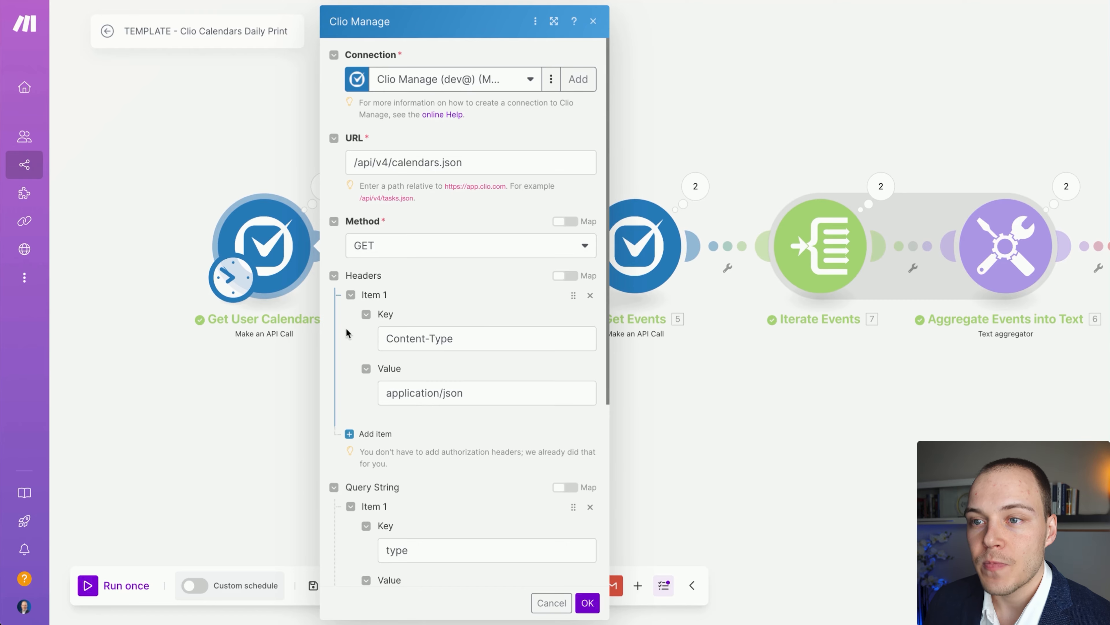
mouse_move(717, 411)
mouse_down()
mouse_move(394, 175)
mouse_move(453, 172)
mouse_up()
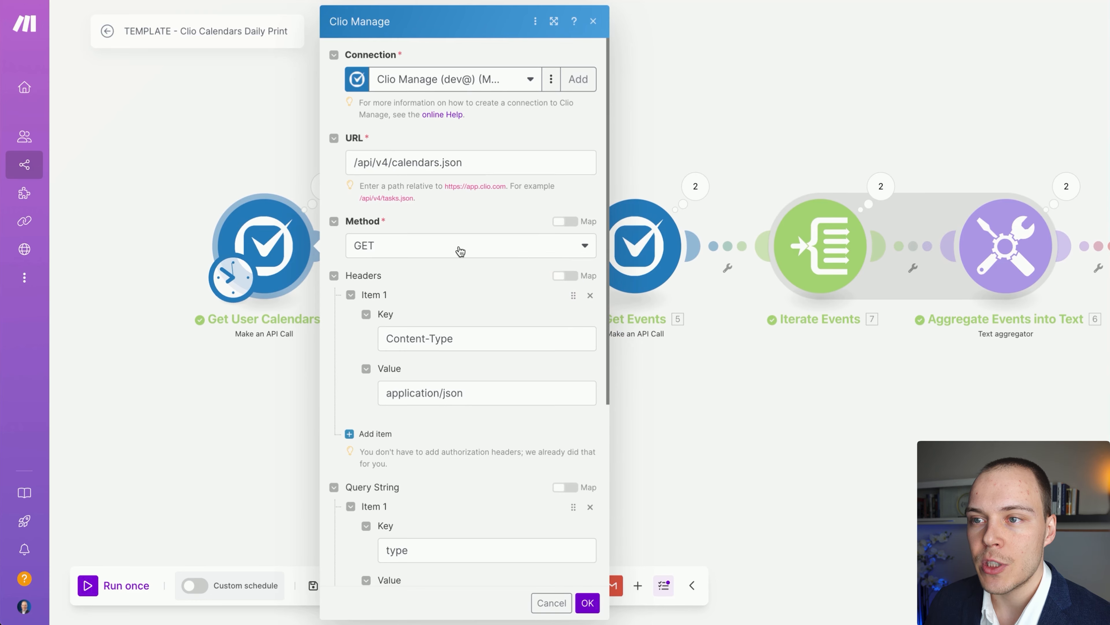
scroll(536, 352, down, 6)
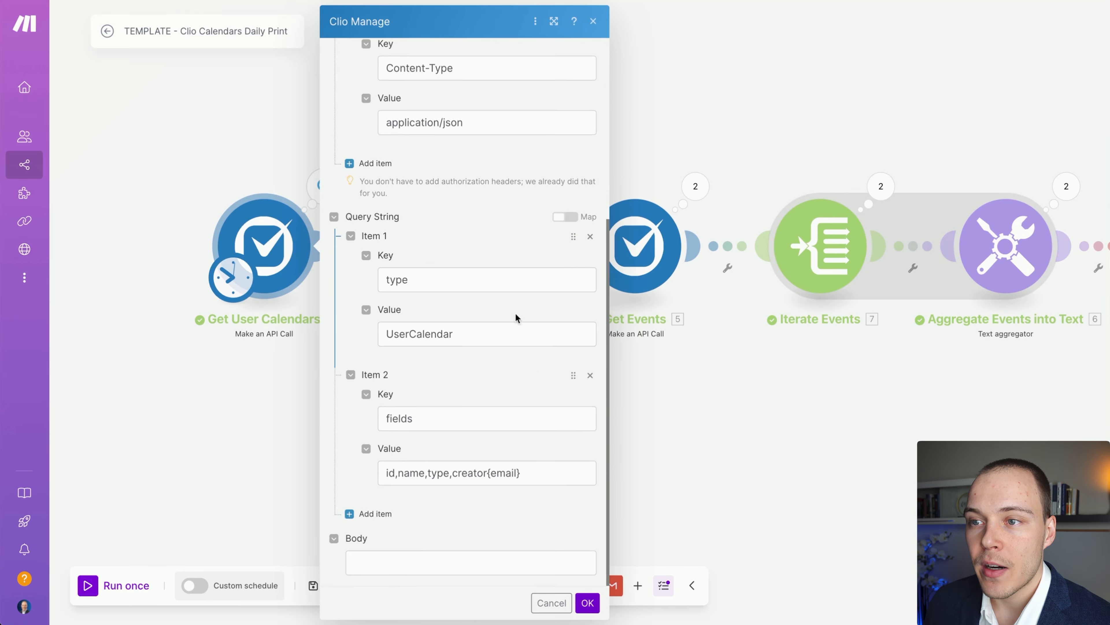
scroll(518, 279, up, 1)
scroll(517, 278, down, 1)
mouse_move(697, 377)
mouse_down()
mouse_move(454, 262)
mouse_move(457, 291)
mouse_move(433, 339)
mouse_move(425, 318)
mouse_move(418, 334)
mouse_move(466, 337)
mouse_up()
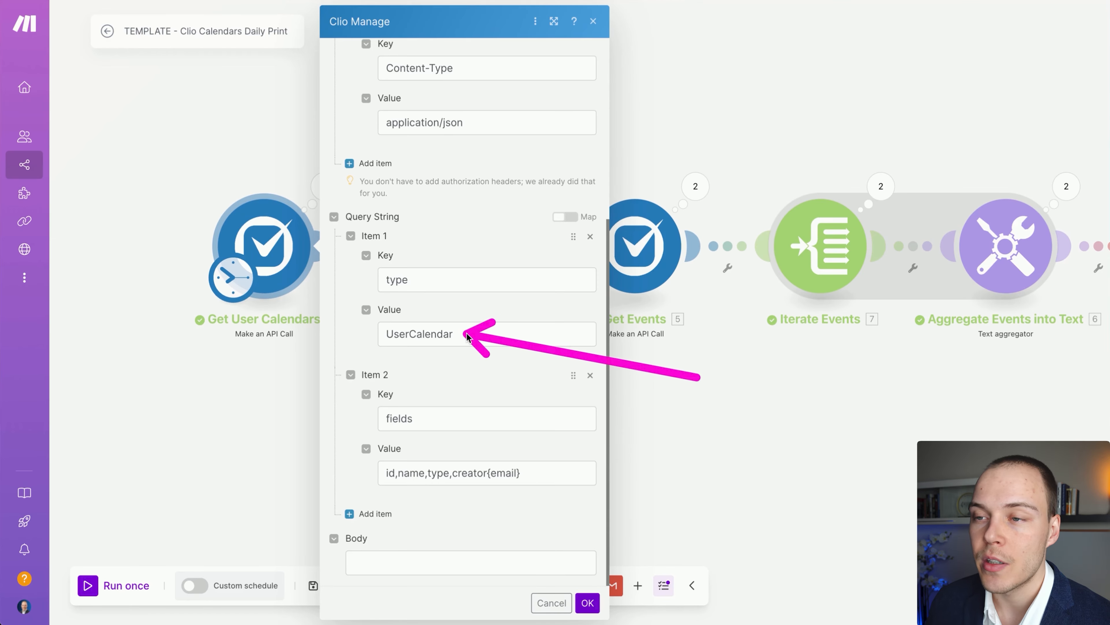
mouse_move(467, 337)
mouse_down()
mouse_move(423, 280)
mouse_move(458, 426)
mouse_move(380, 473)
mouse_move(523, 473)
mouse_up()
key(Escape)
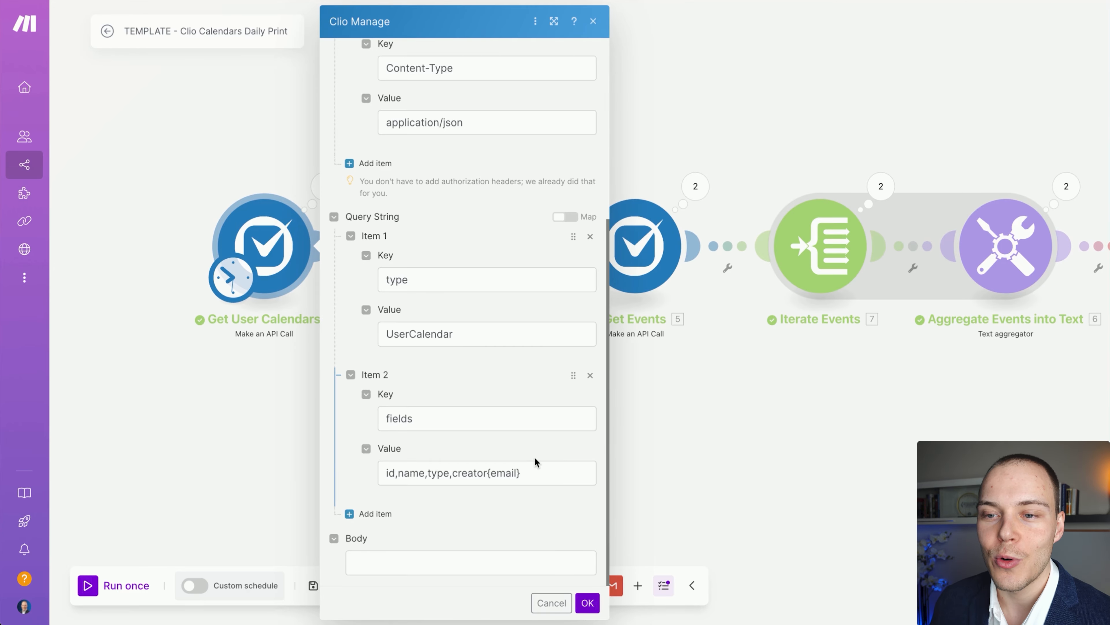
click(570, 601)
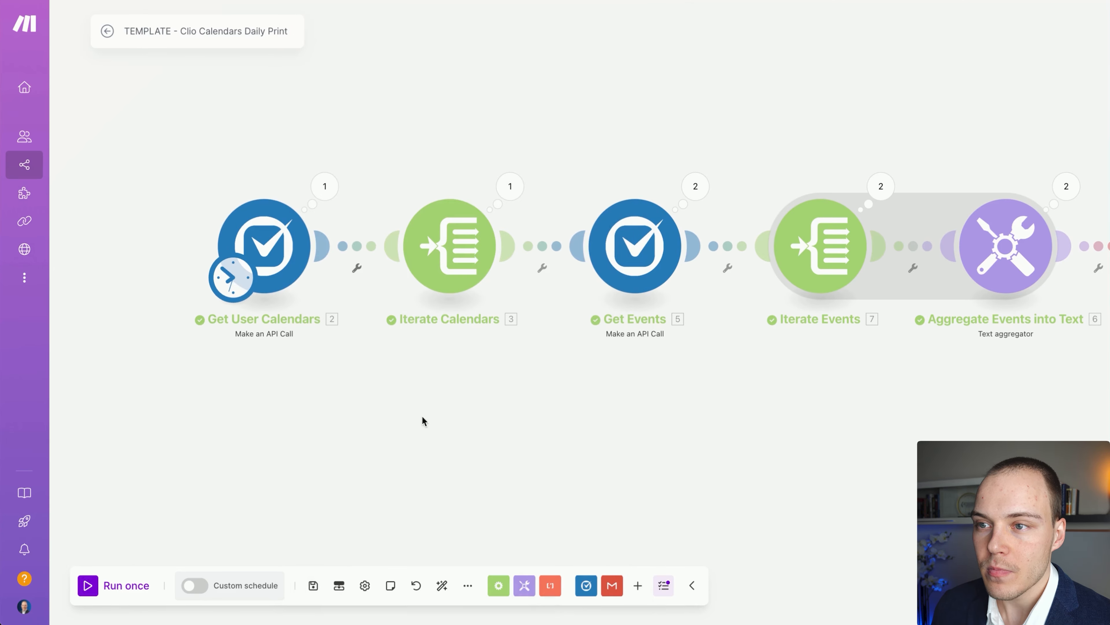
Inspect the Get User Calendars run output, expanding both calendars in the body data down to their creator emails.
click(268, 187)
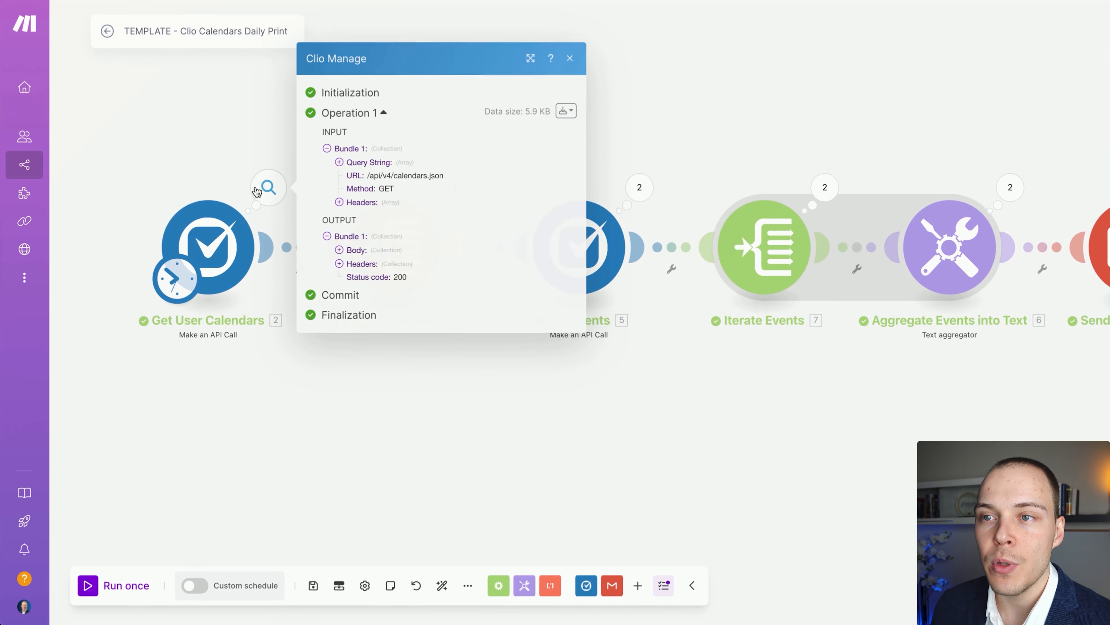
click(364, 252)
click(371, 264)
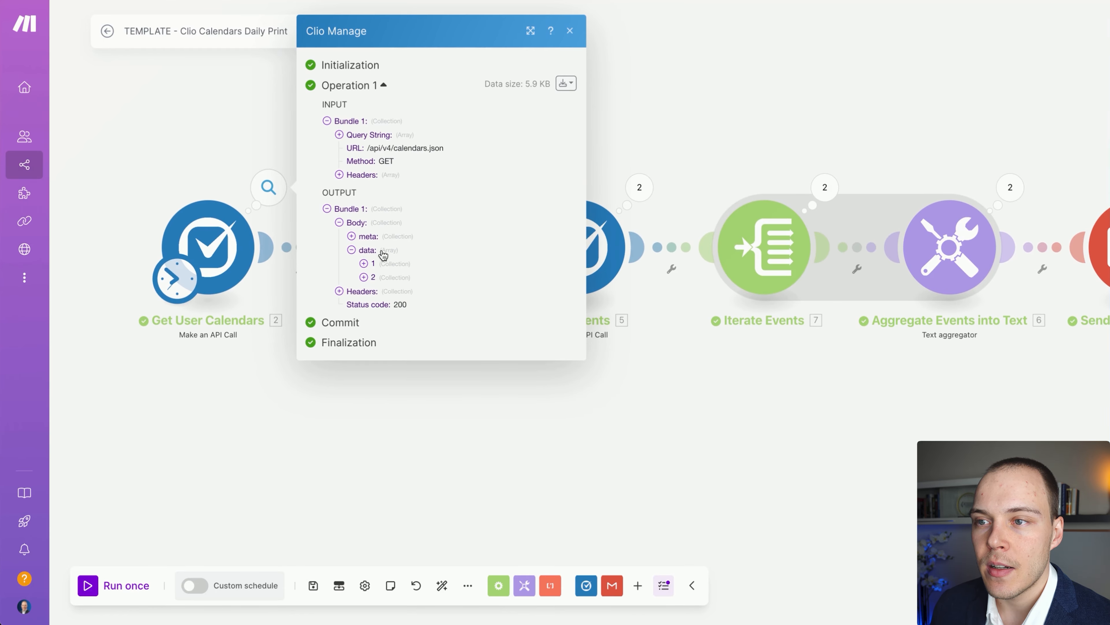
click(401, 264)
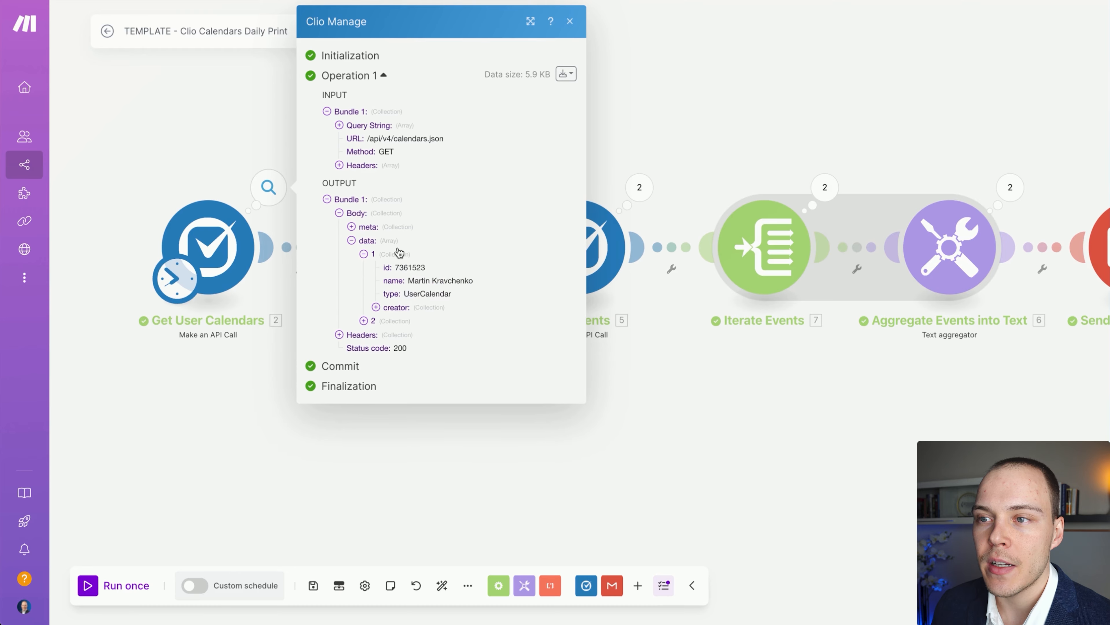
click(420, 308)
click(363, 334)
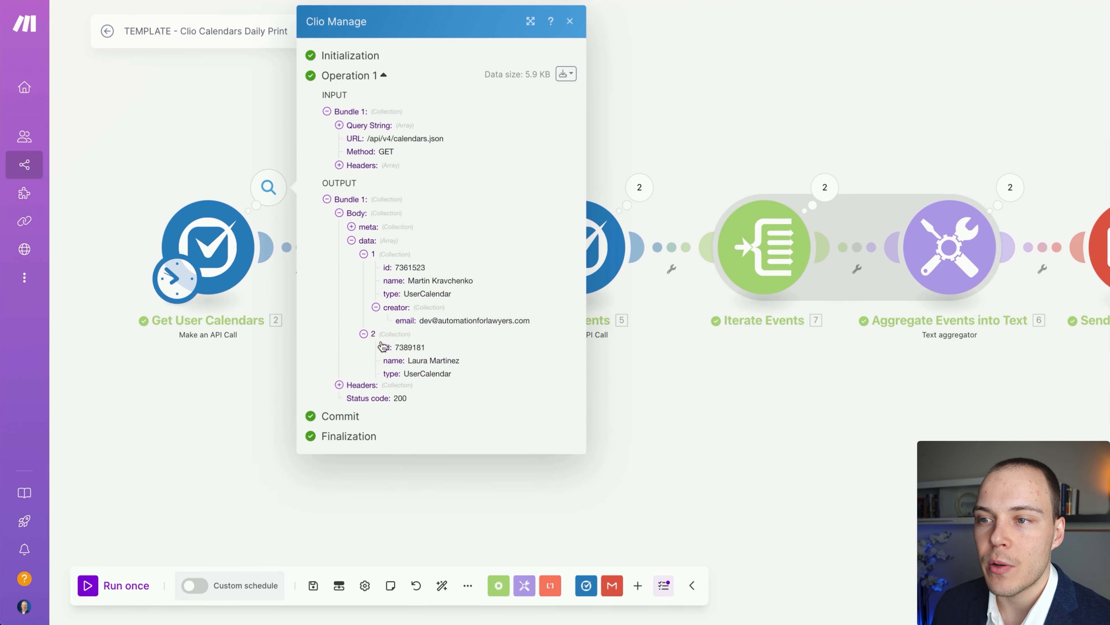
click(411, 390)
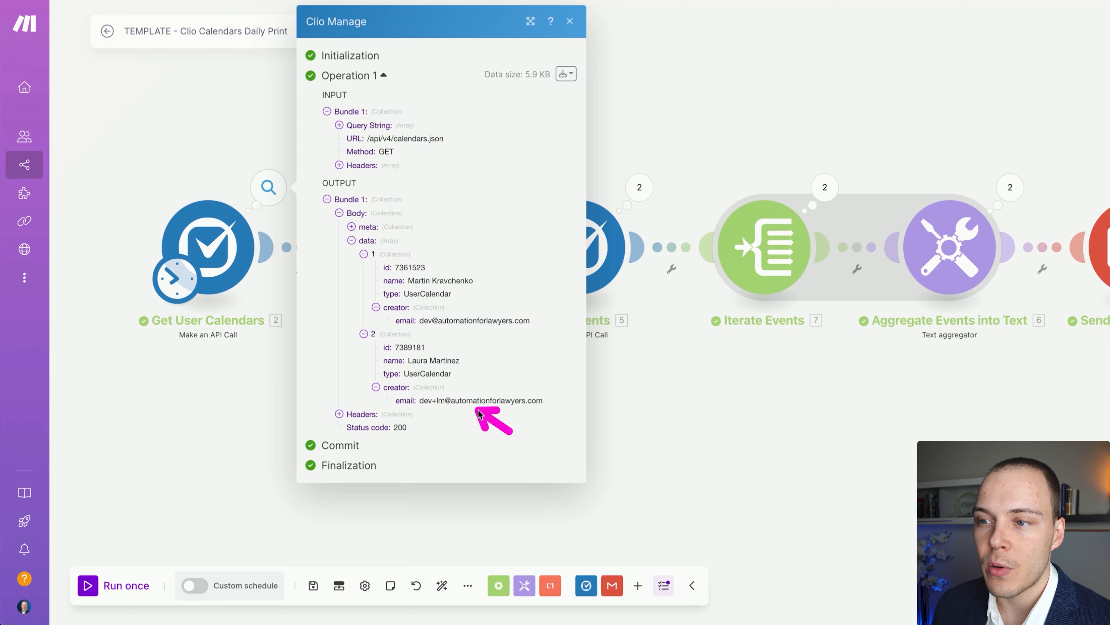
click(639, 391)
Review the Iterate Calendars module's array mapping and the items inside the calendars' data array, leaving the setting unchanged.
drag(447, 368, 344, 358)
click(287, 244)
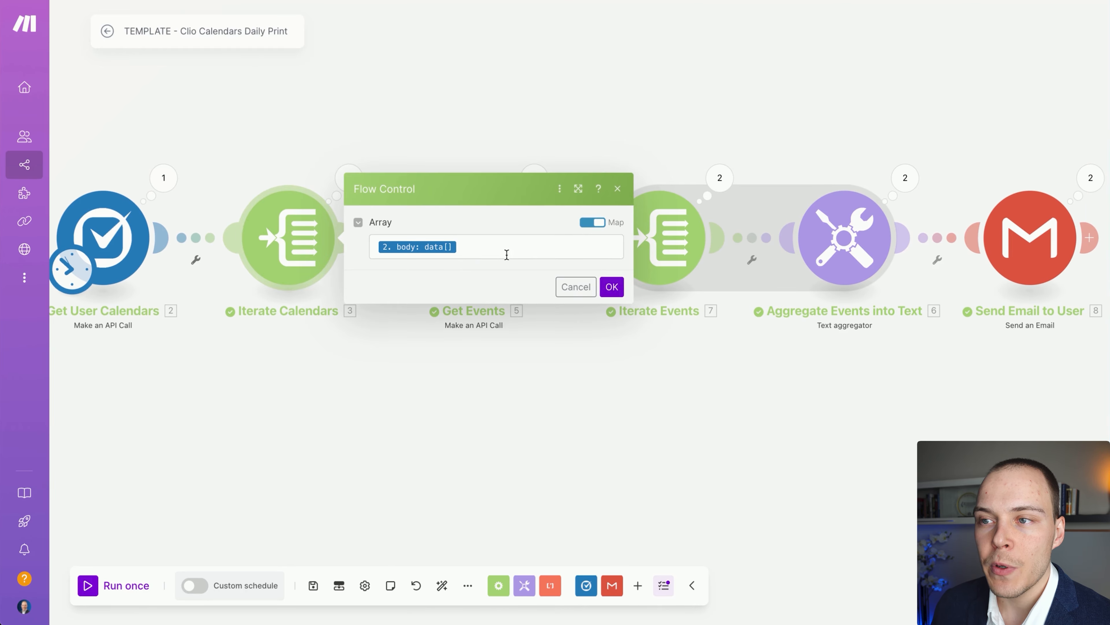
click(493, 251)
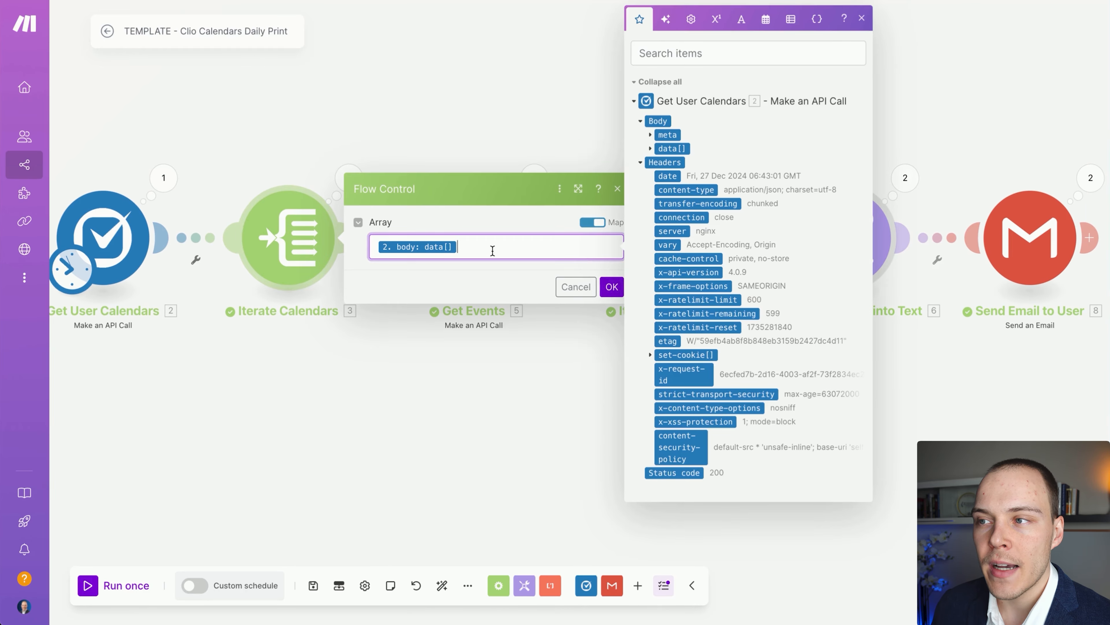
click(650, 138)
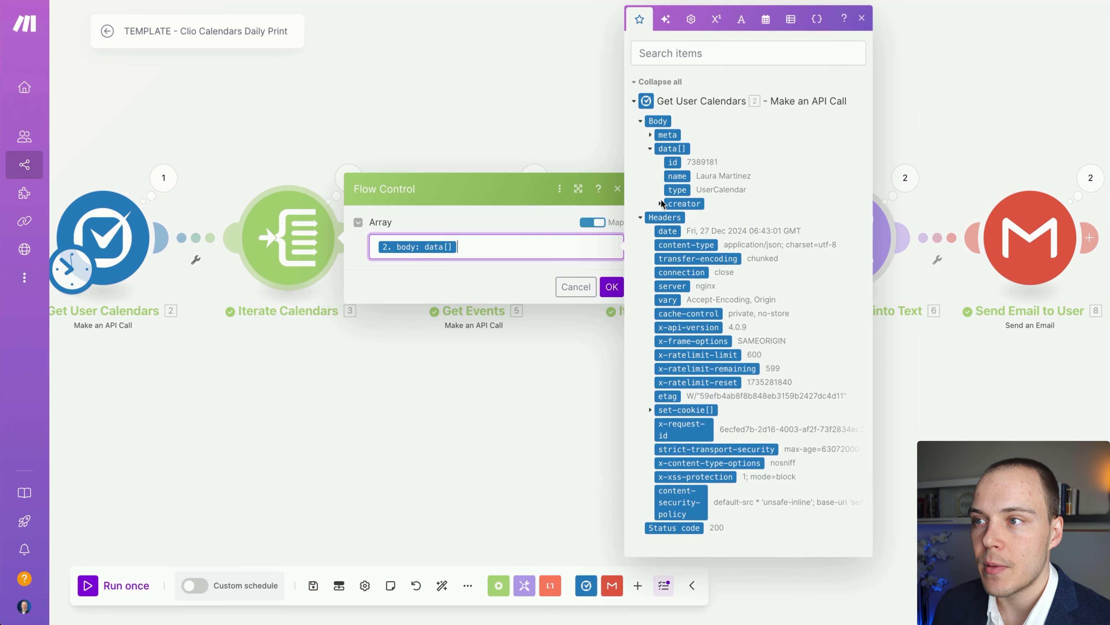
click(495, 265)
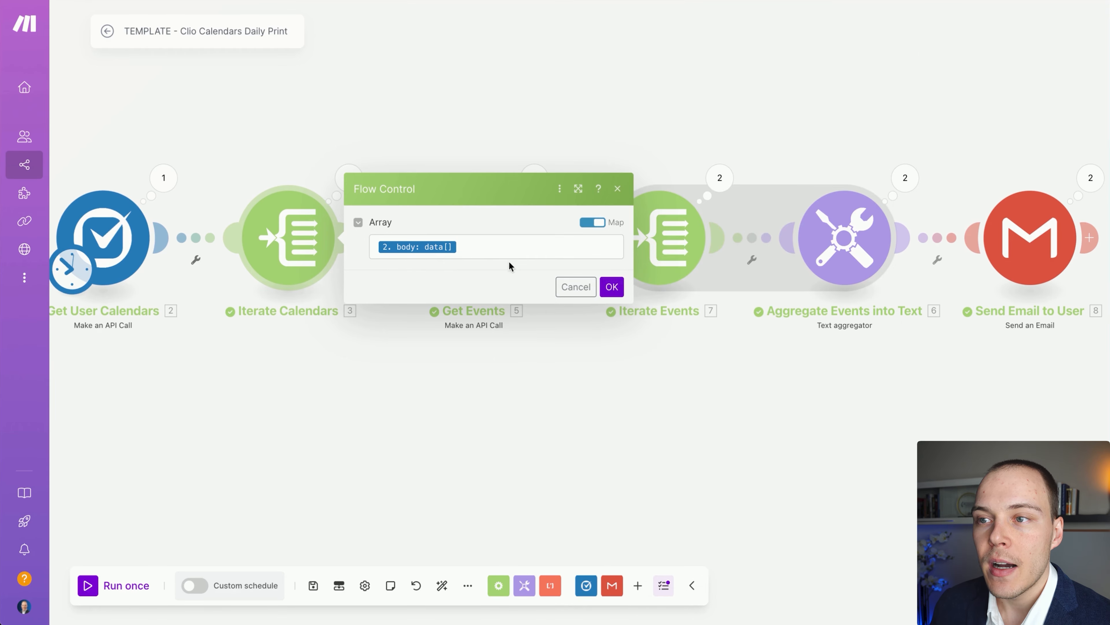
click(576, 287)
Inspect the Iterate Calendars run output with its separate bundle for each user calendar.
drag(467, 319, 421, 316)
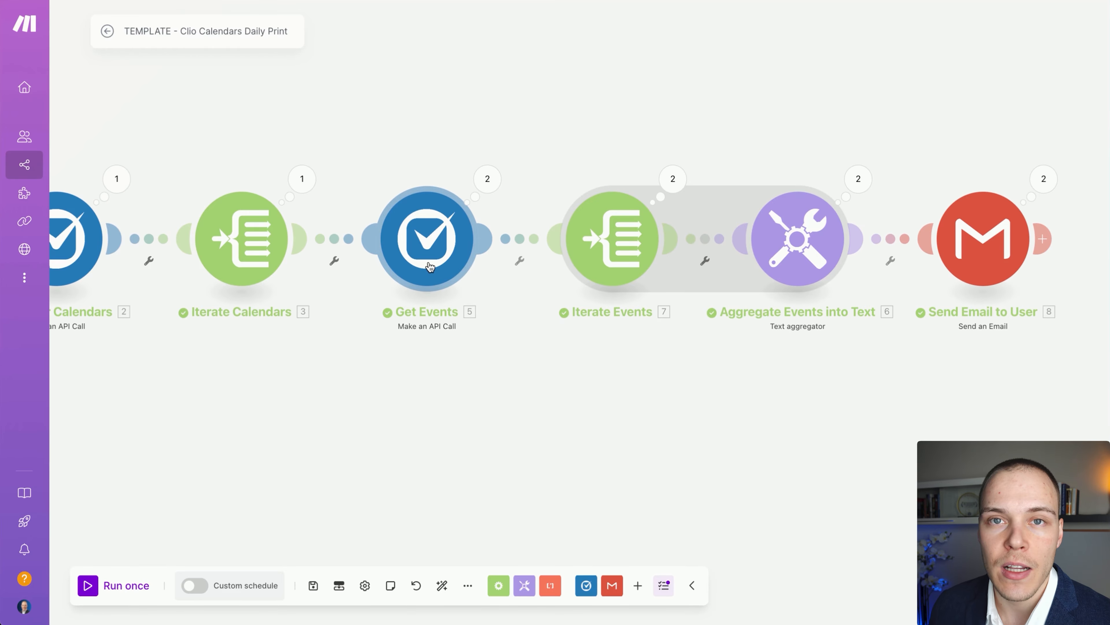
click(308, 180)
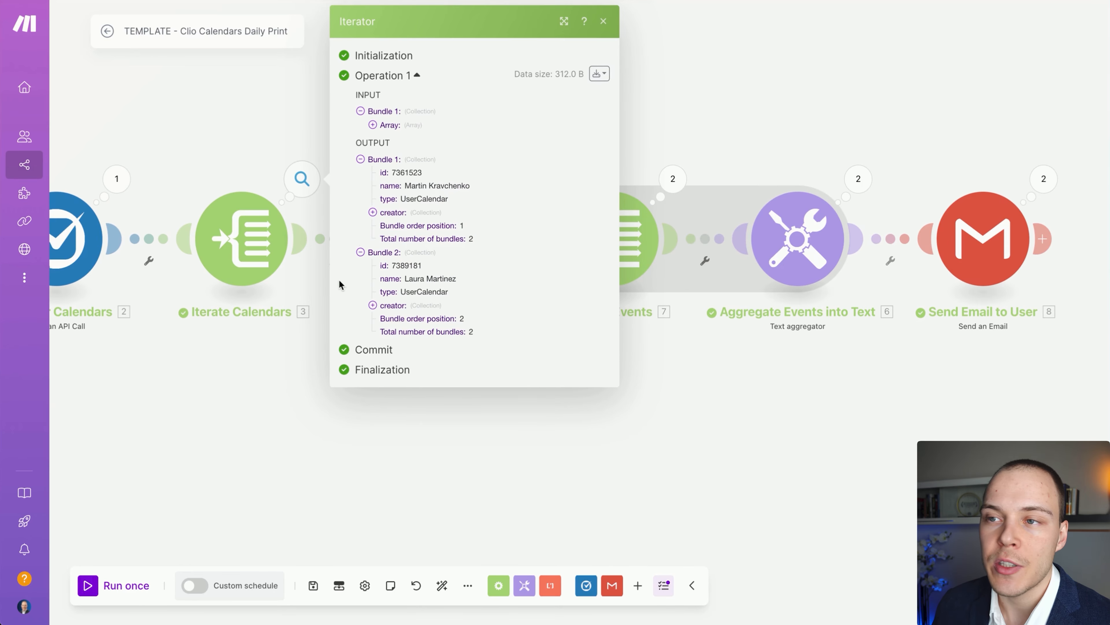
click(282, 317)
Review the Get Events module's URL, method and headers, and check which iterator item its calendar_id query value is mapped to.
drag(368, 314, 248, 310)
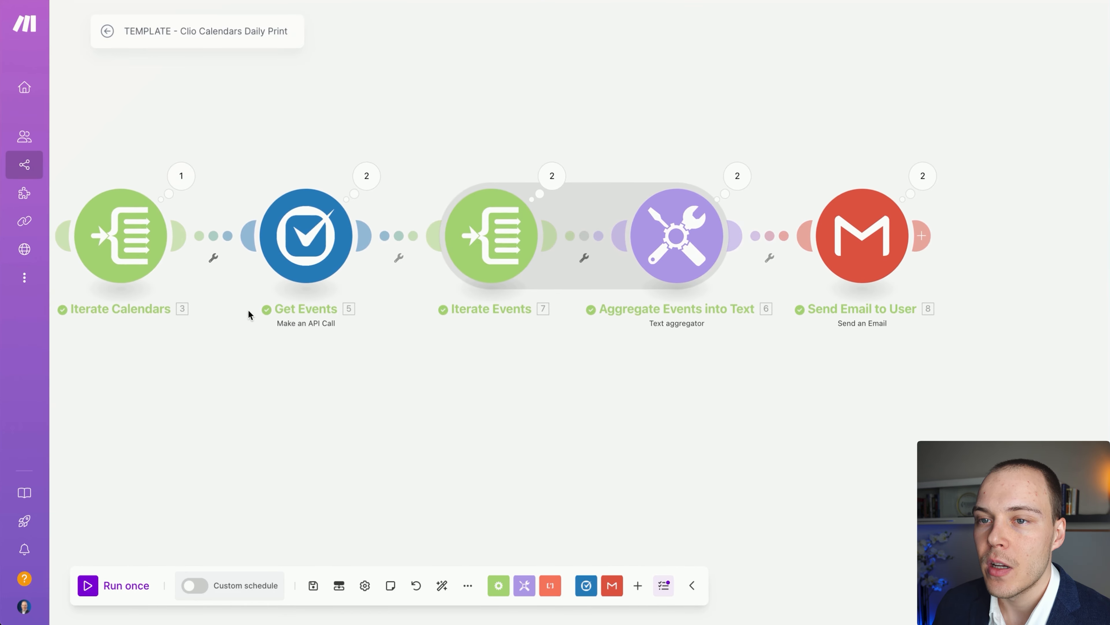
click(327, 261)
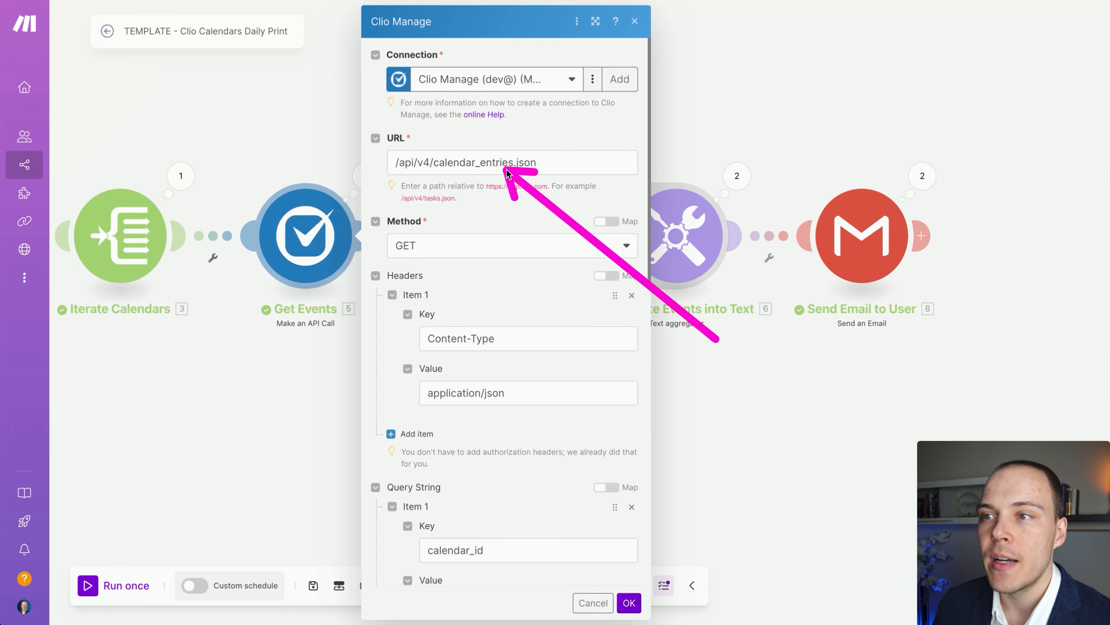
scroll(552, 286, down, 4)
scroll(552, 287, down, 4)
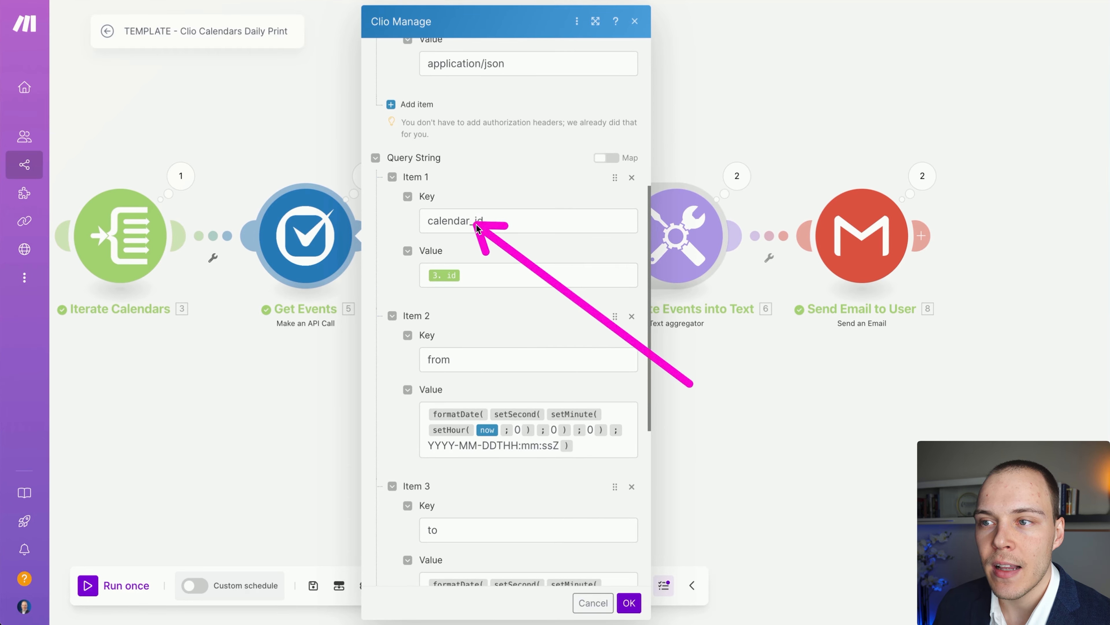
click(478, 274)
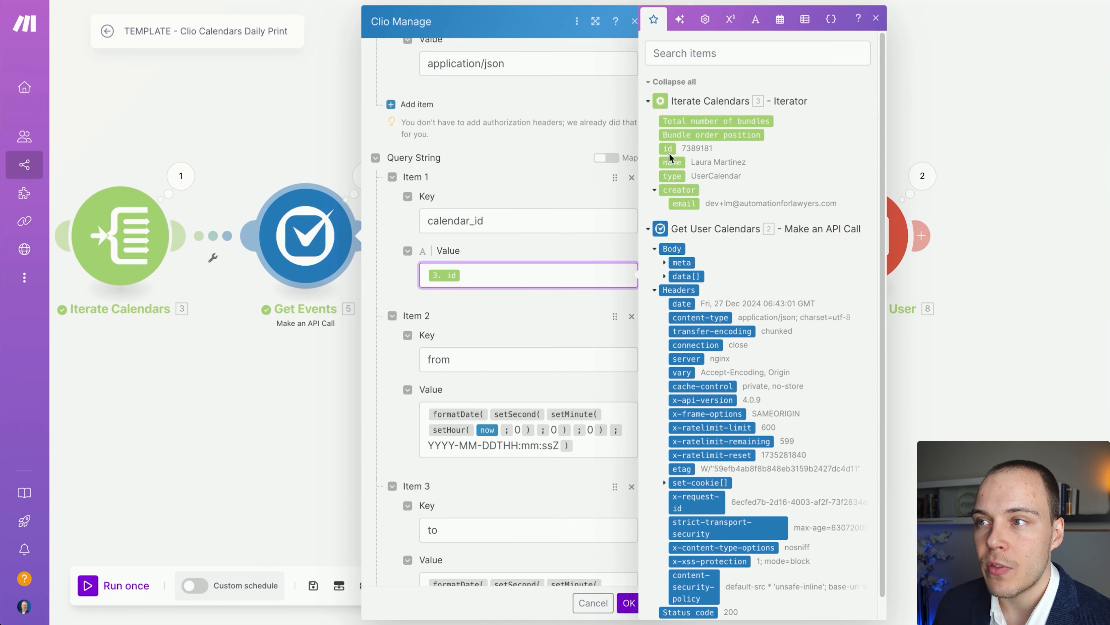
click(488, 243)
Review the from, to and fields query string items of the Get Events module without changing them.
scroll(516, 284, down, 5)
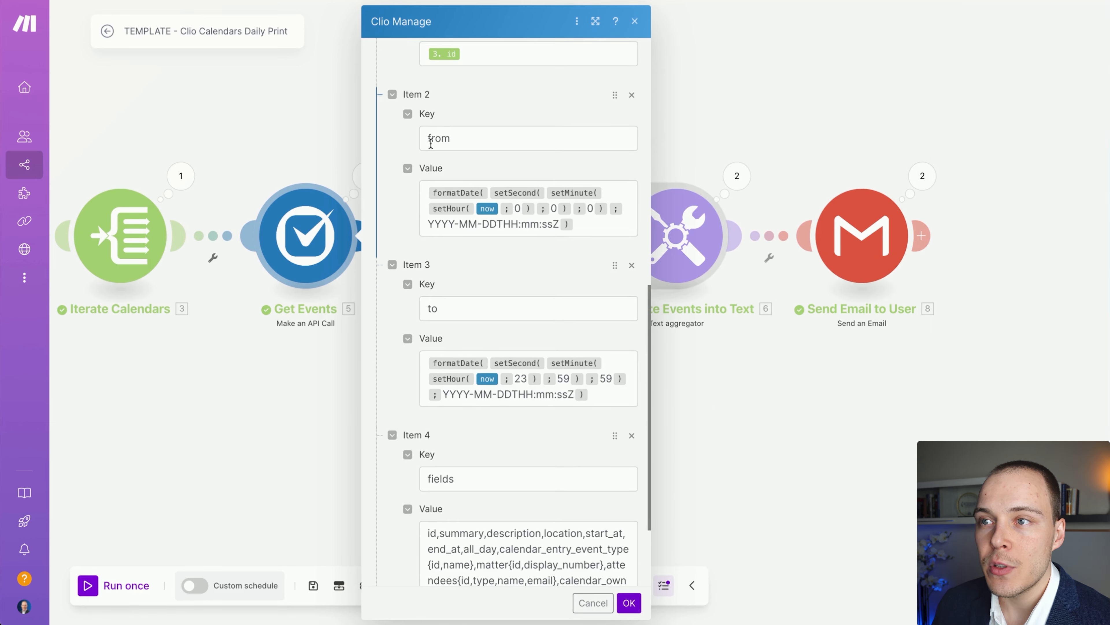
scroll(473, 265, up, 1)
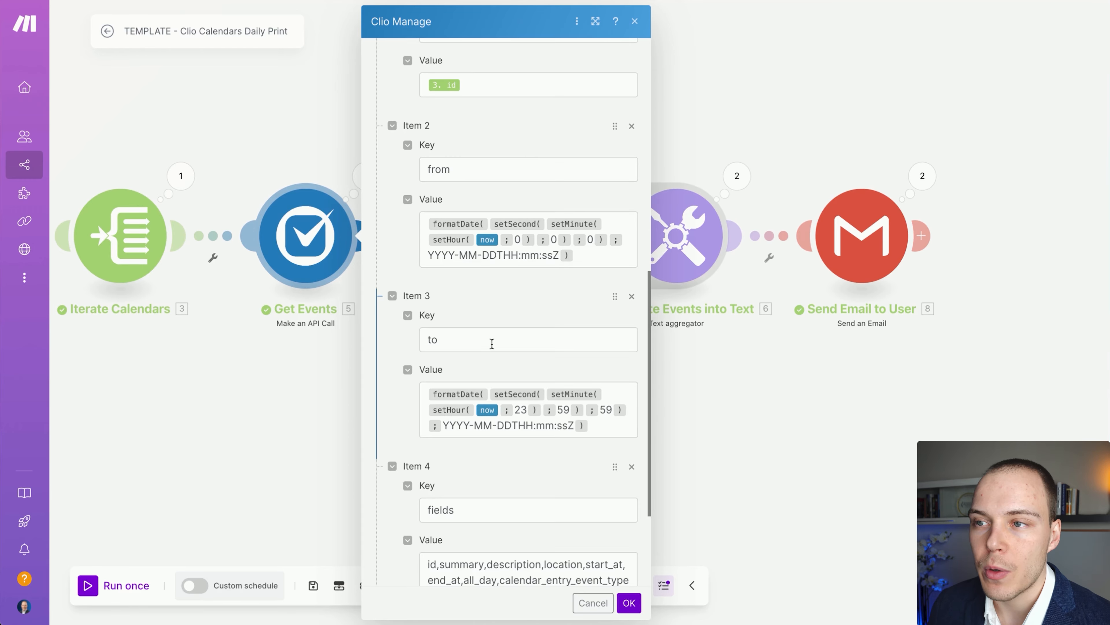
mouse_move(686, 372)
mouse_down()
mouse_move(536, 295)
mouse_move(507, 245)
mouse_move(480, 234)
mouse_move(531, 228)
mouse_move(585, 240)
mouse_move(524, 248)
mouse_move(597, 246)
mouse_move(457, 240)
mouse_move(500, 232)
mouse_move(482, 233)
mouse_move(495, 274)
mouse_move(481, 252)
mouse_move(567, 262)
mouse_move(607, 372)
mouse_move(491, 389)
mouse_move(536, 309)
mouse_move(444, 342)
mouse_move(555, 402)
mouse_move(523, 409)
mouse_move(612, 398)
mouse_move(619, 410)
mouse_move(555, 394)
mouse_move(575, 409)
mouse_move(617, 408)
mouse_up()
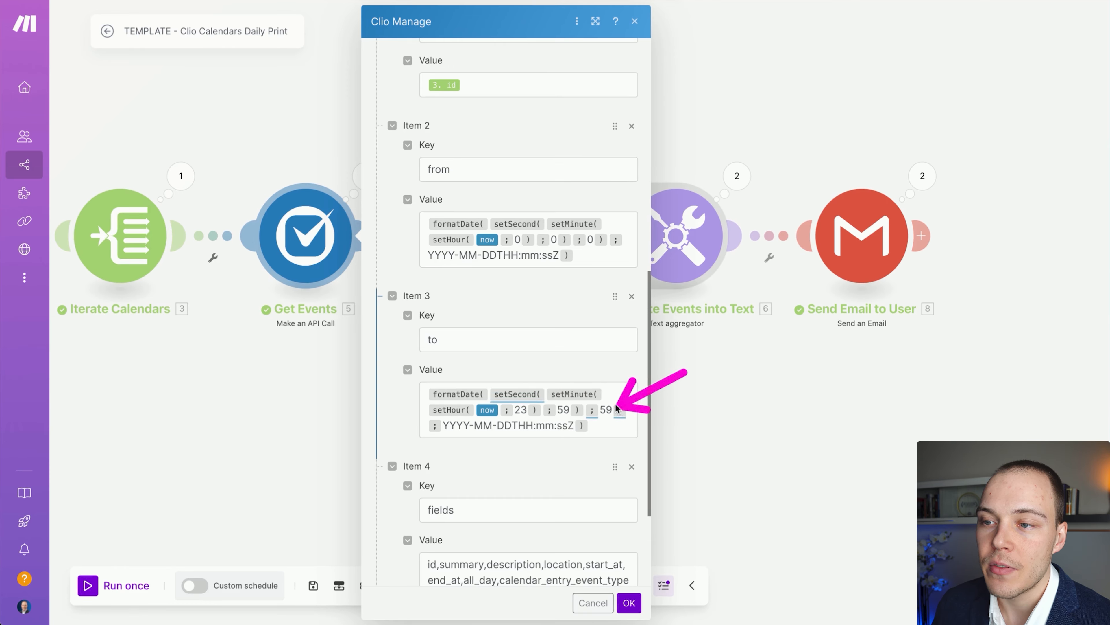
scroll(513, 359, down, 2)
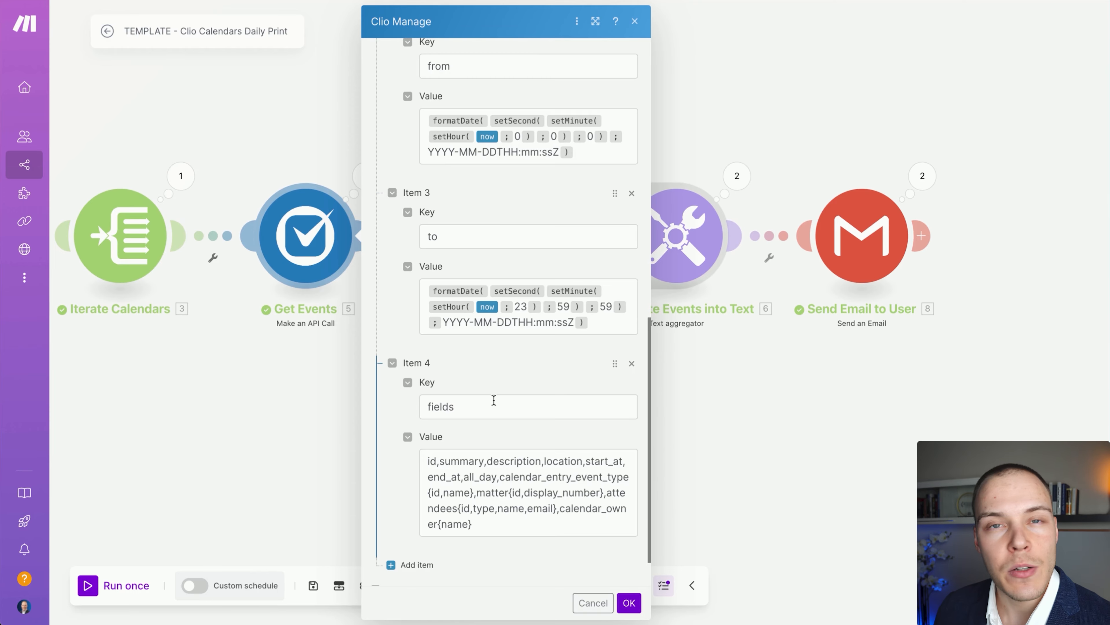
mouse_move(534, 347)
mouse_down()
mouse_move(427, 454)
mouse_move(476, 458)
mouse_up()
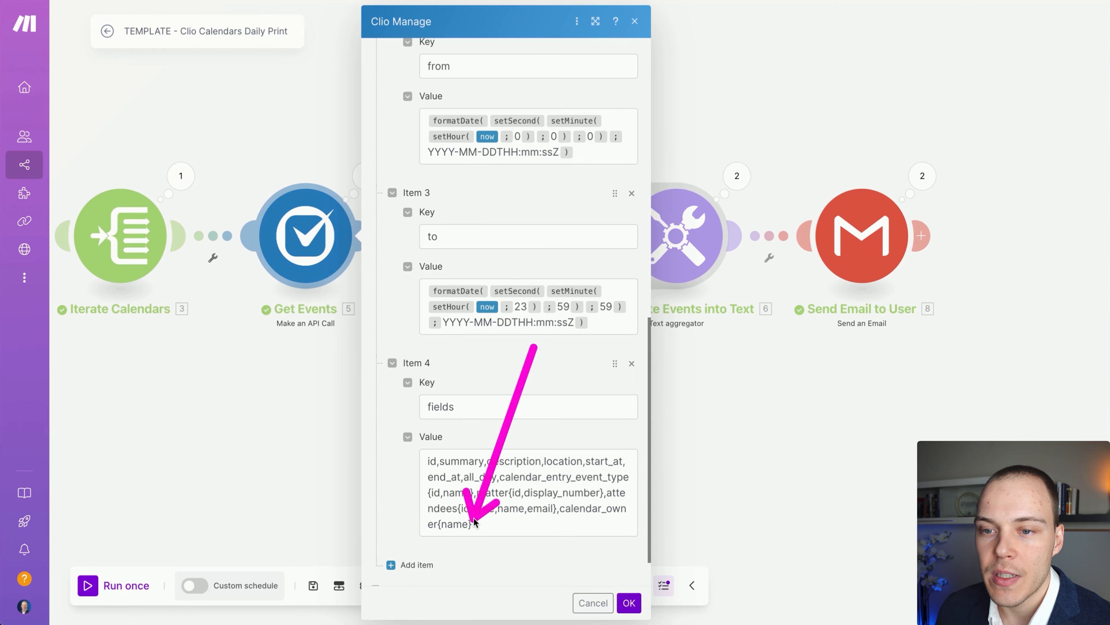
click(595, 600)
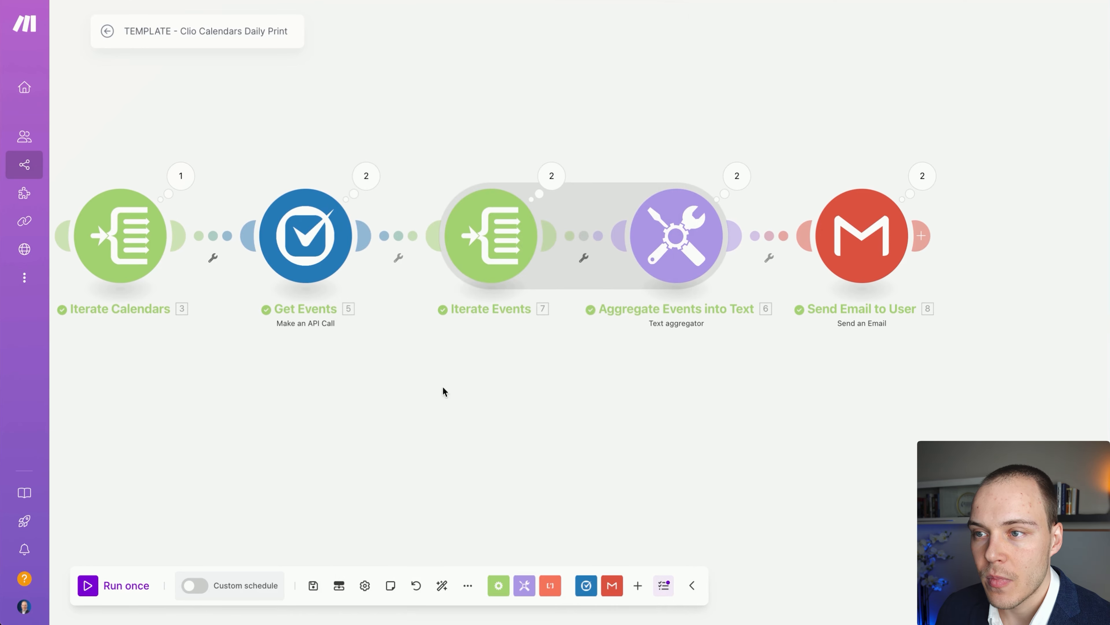
Open the Get Events run output and expand the first operation's body data down to its first event.
drag(441, 388, 366, 392)
click(290, 180)
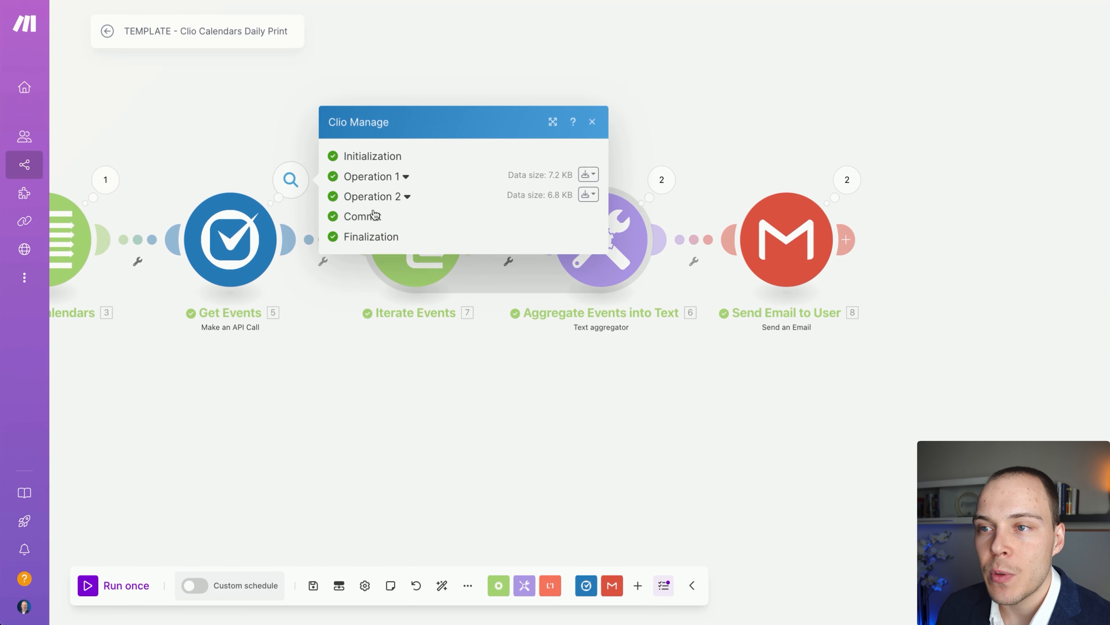
click(391, 185)
click(379, 232)
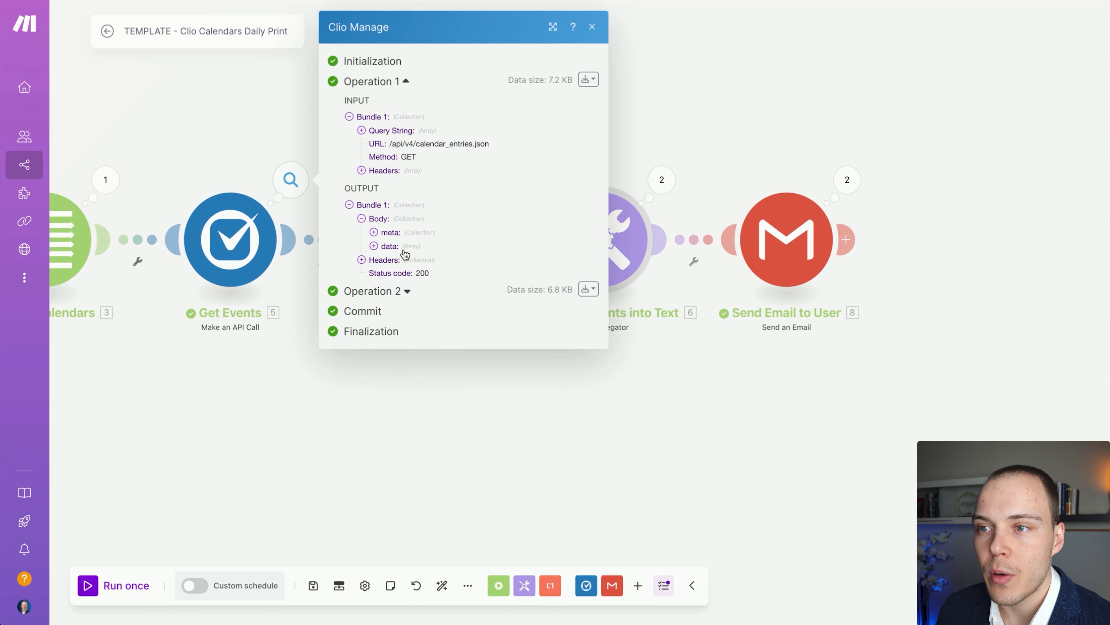
click(390, 240)
click(394, 254)
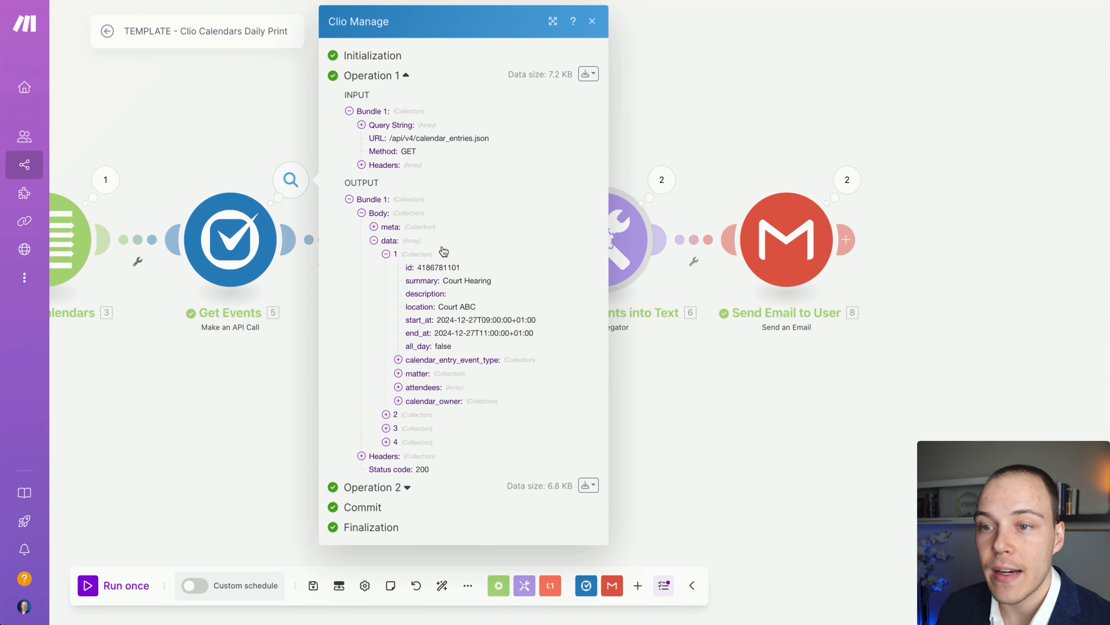
Expand the first event's event type, matter, attendees and calendar owner to examine their details.
mouse_move(626, 387)
mouse_down()
mouse_move(436, 243)
mouse_move(441, 259)
mouse_move(532, 259)
mouse_move(514, 262)
mouse_move(566, 274)
mouse_move(503, 254)
mouse_move(509, 288)
mouse_move(453, 267)
mouse_move(493, 290)
mouse_move(456, 271)
mouse_move(483, 346)
mouse_move(467, 298)
mouse_move(466, 322)
mouse_move(480, 315)
mouse_move(475, 363)
mouse_up()
click(452, 361)
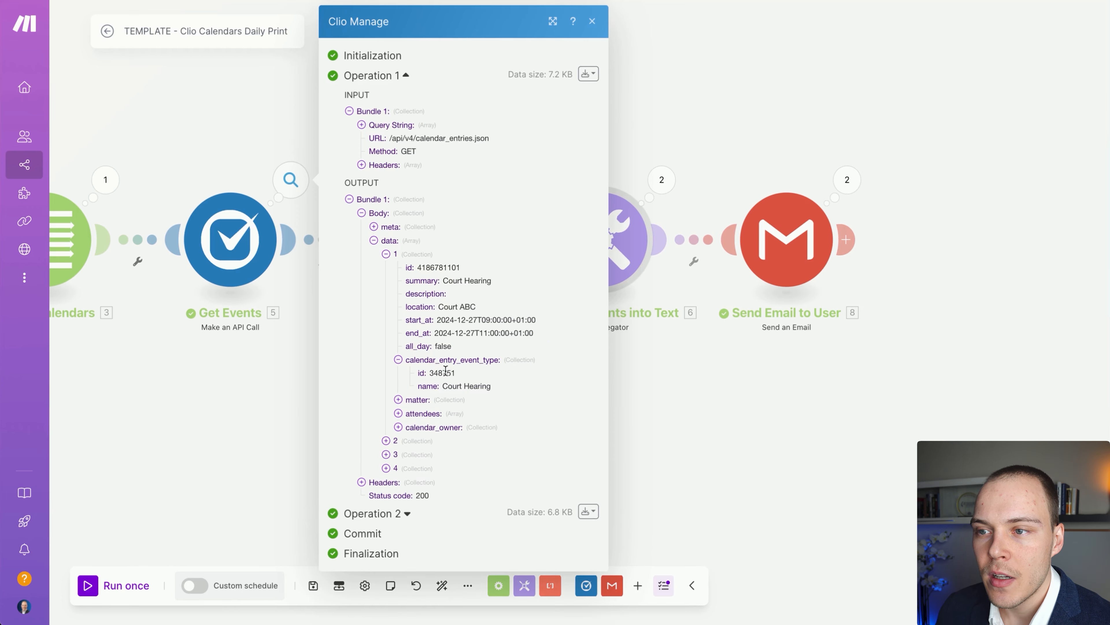
mouse_move(597, 394)
mouse_down()
mouse_move(505, 384)
mouse_move(510, 377)
mouse_move(494, 390)
mouse_up()
click(453, 400)
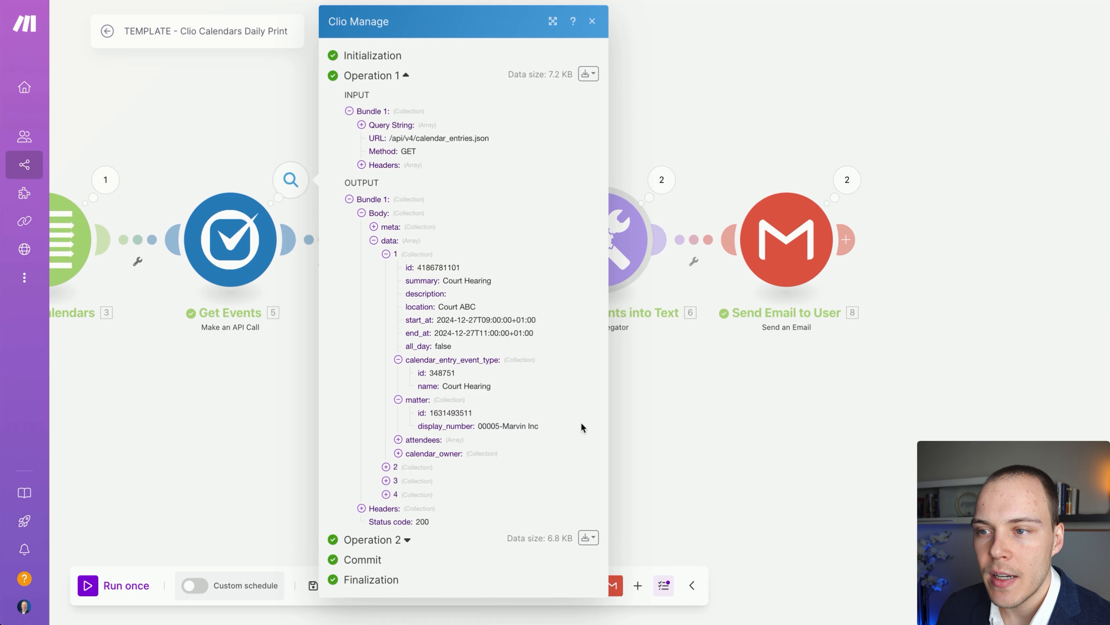
mouse_move(623, 404)
mouse_down()
mouse_move(496, 408)
mouse_move(546, 428)
mouse_up()
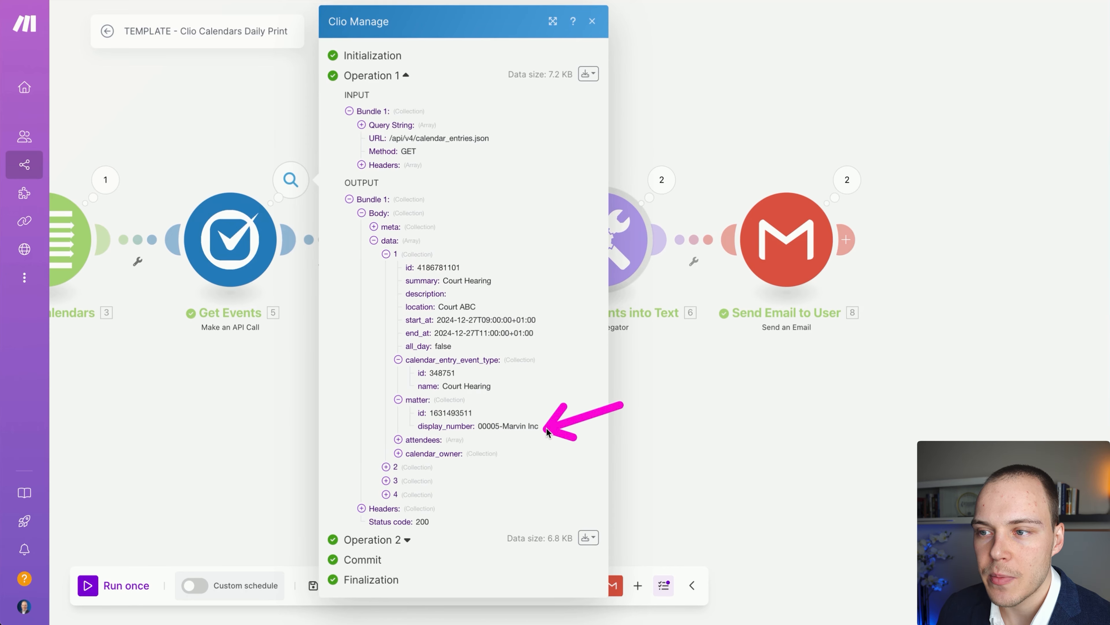
click(450, 441)
click(442, 453)
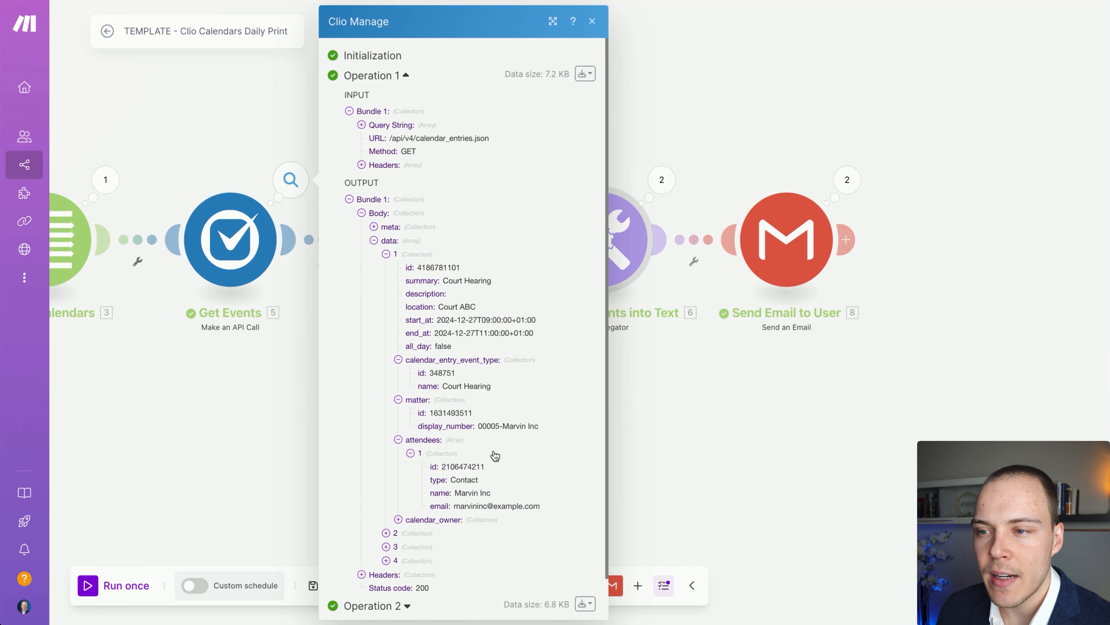
scroll(578, 463, down, 1)
mouse_move(626, 409)
mouse_down()
mouse_move(494, 436)
mouse_move(501, 470)
mouse_move(481, 452)
mouse_move(537, 415)
mouse_move(520, 420)
mouse_up()
click(437, 494)
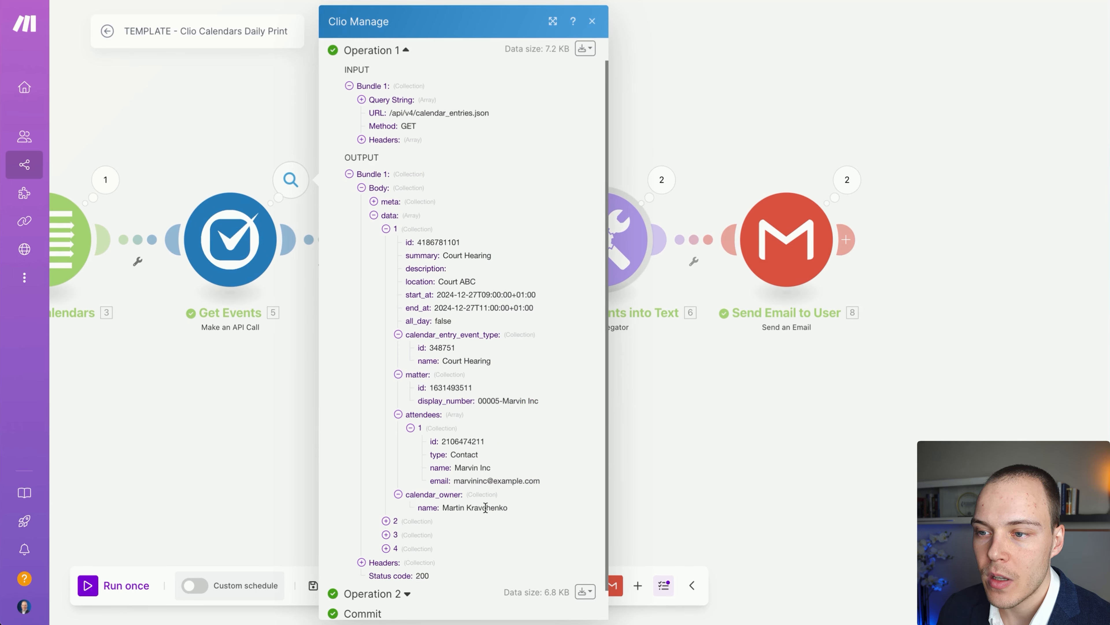
Expand the third event and examine its event type, calendar owner and attendee details, and close the run output.
click(422, 535)
scroll(490, 517, down, 3)
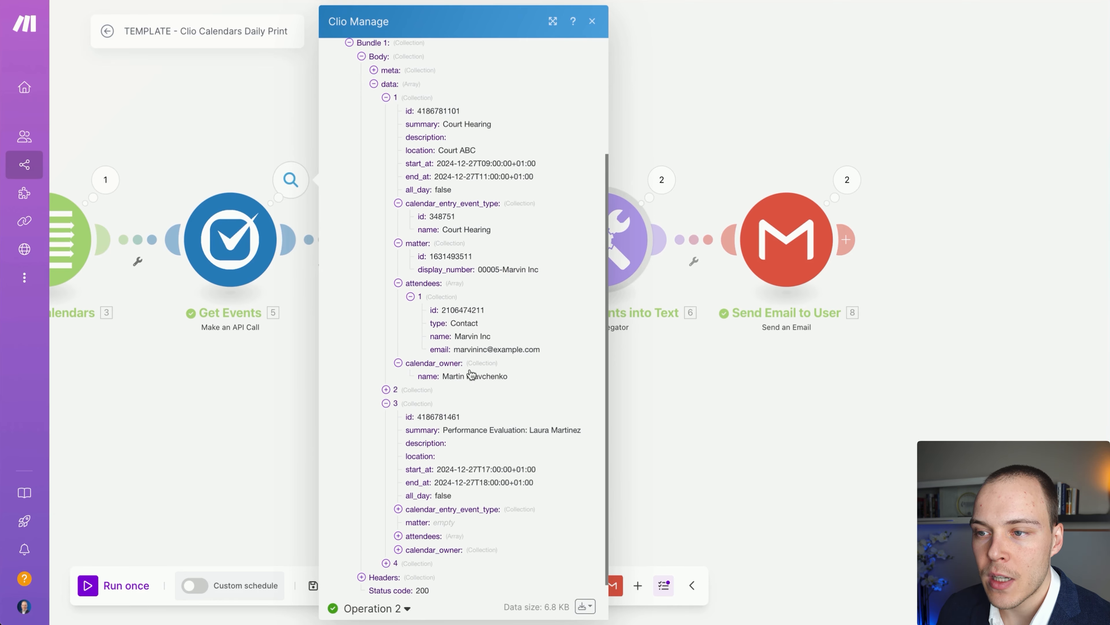
scroll(540, 427, down, 1)
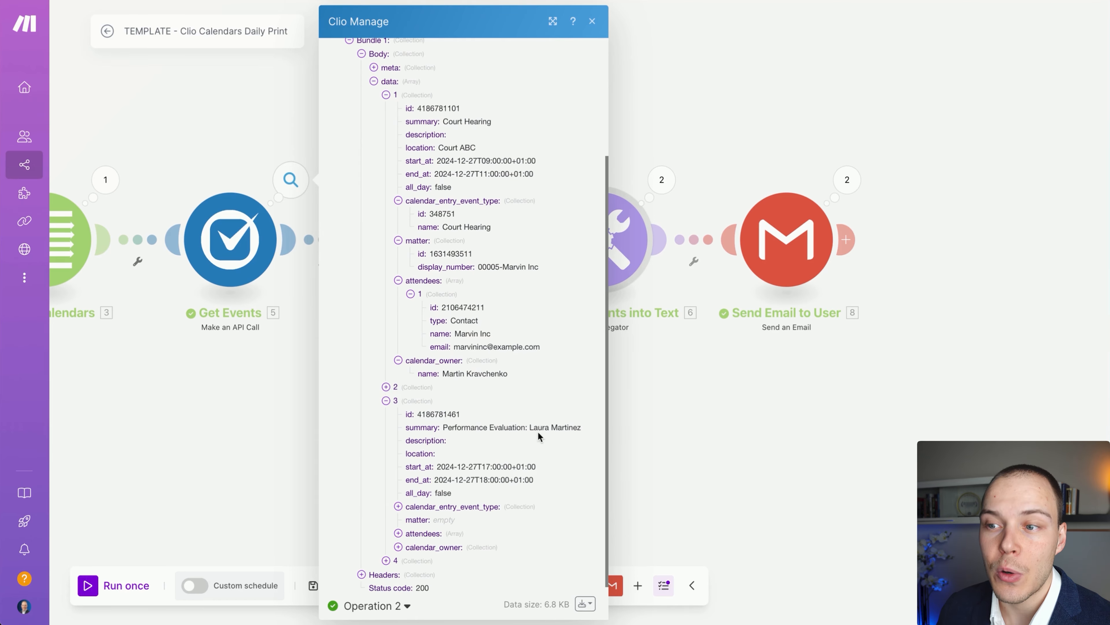
click(459, 507)
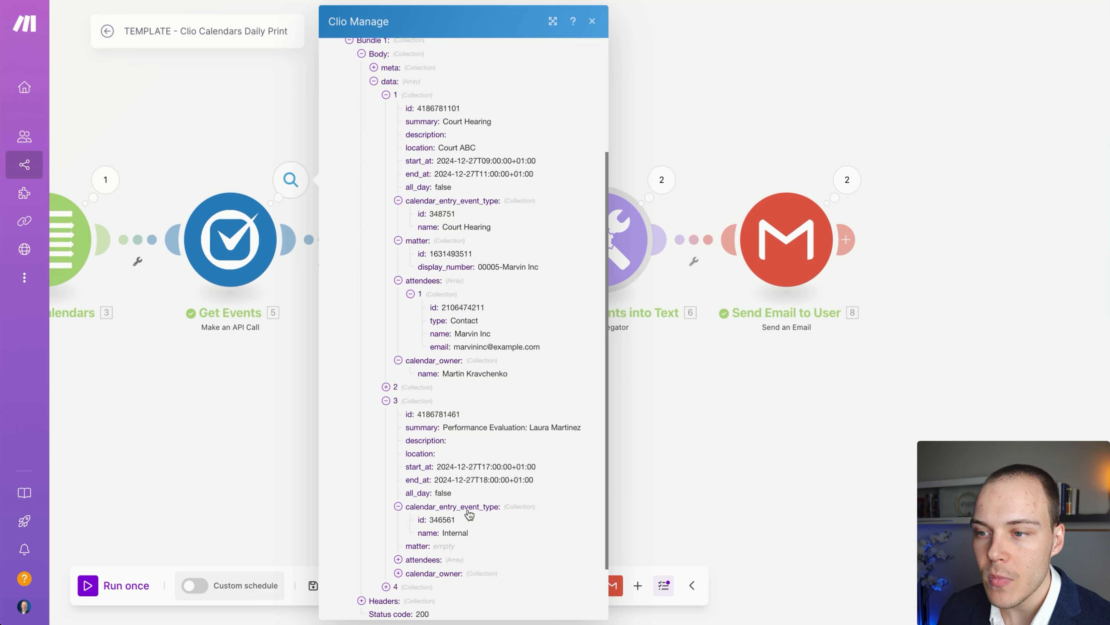
scroll(469, 515, down, 1)
click(446, 546)
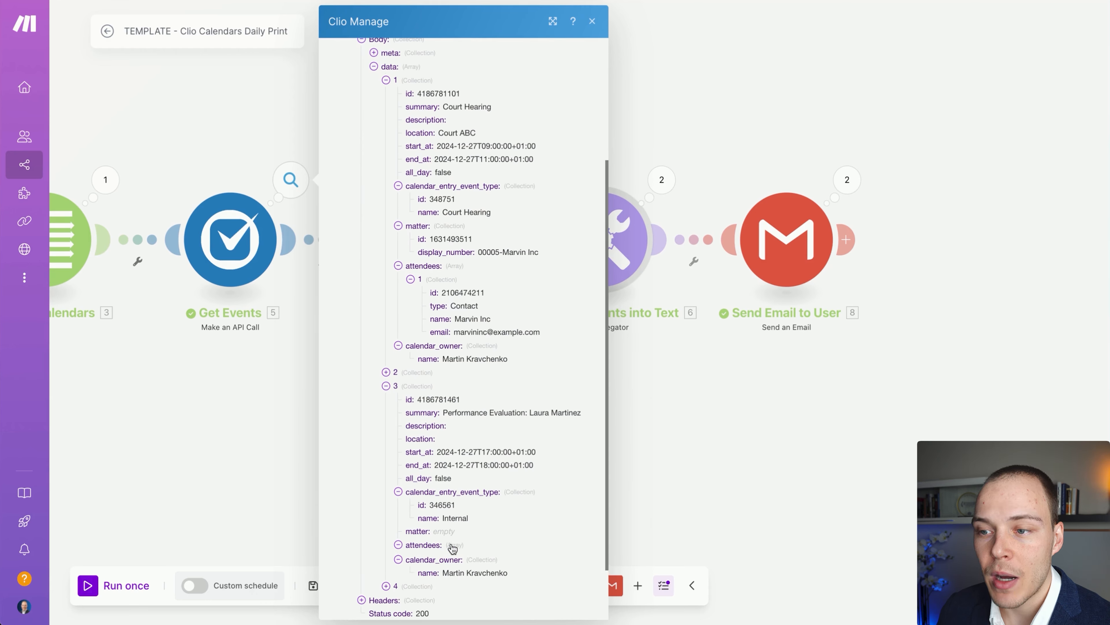
scroll(450, 540, down, 2)
click(454, 530)
drag(579, 435, 477, 546)
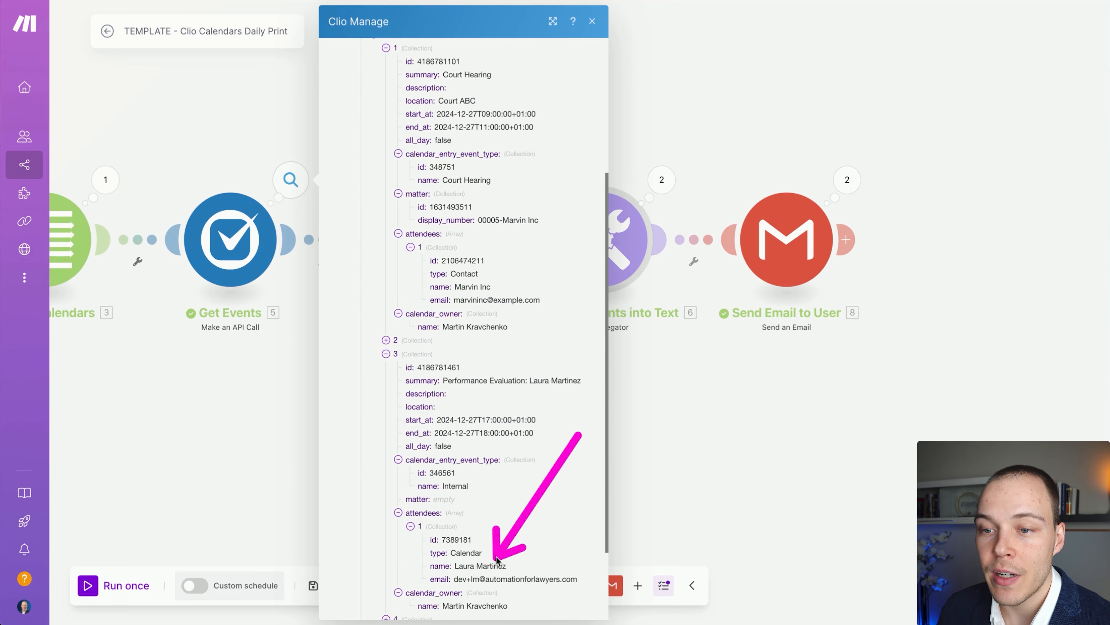
click(621, 413)
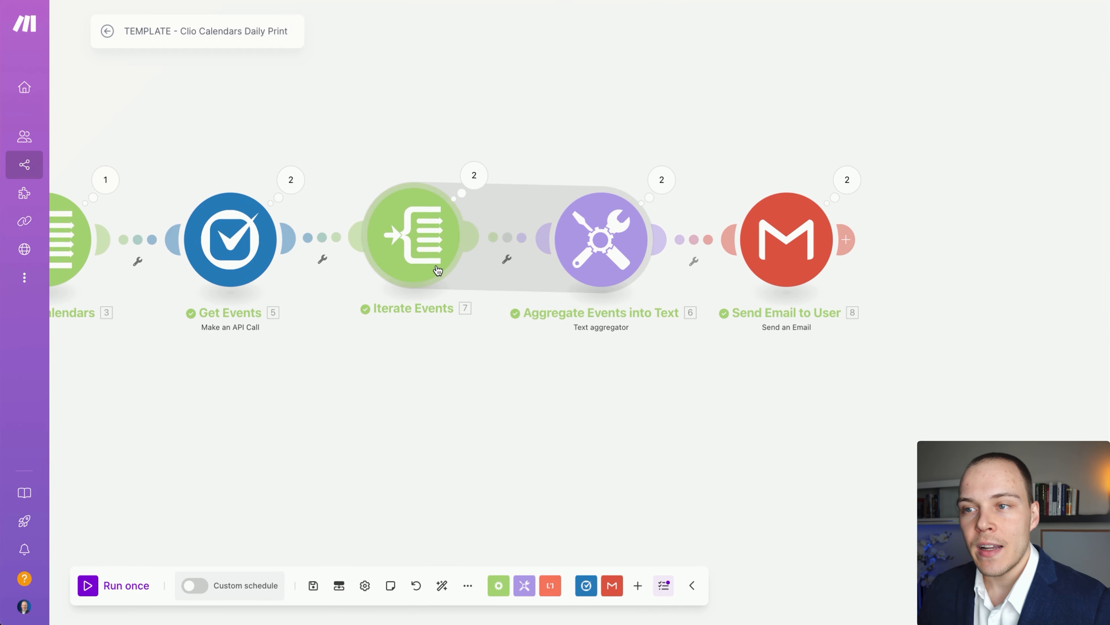
Review the Iterate Events array's sort formula, checking its asc order and start_at key arguments without changing them.
click(416, 241)
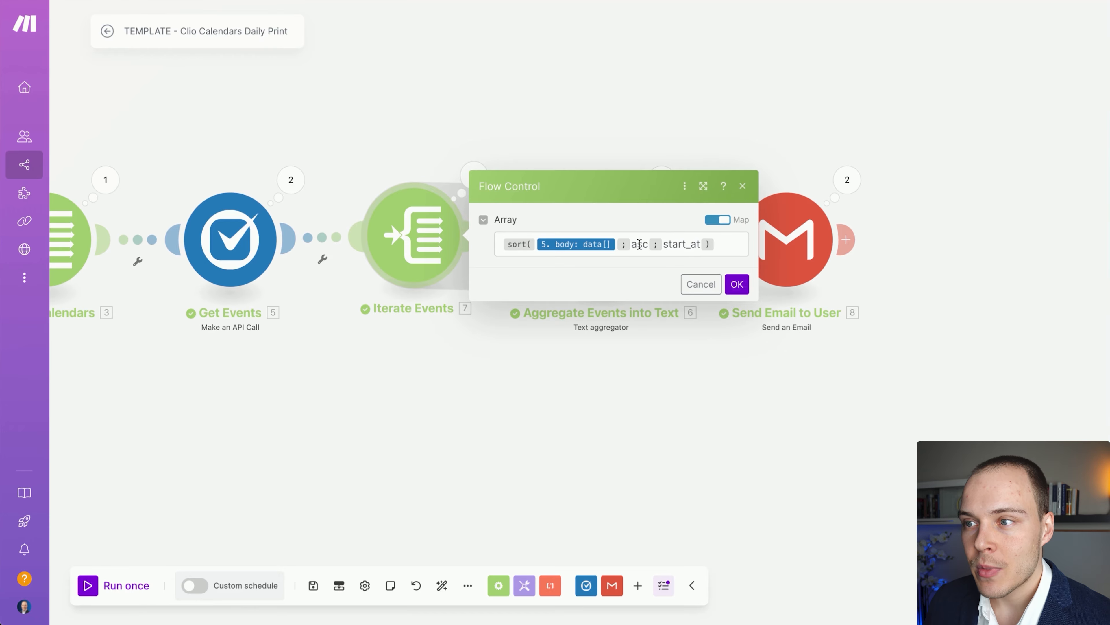
drag(733, 243, 467, 243)
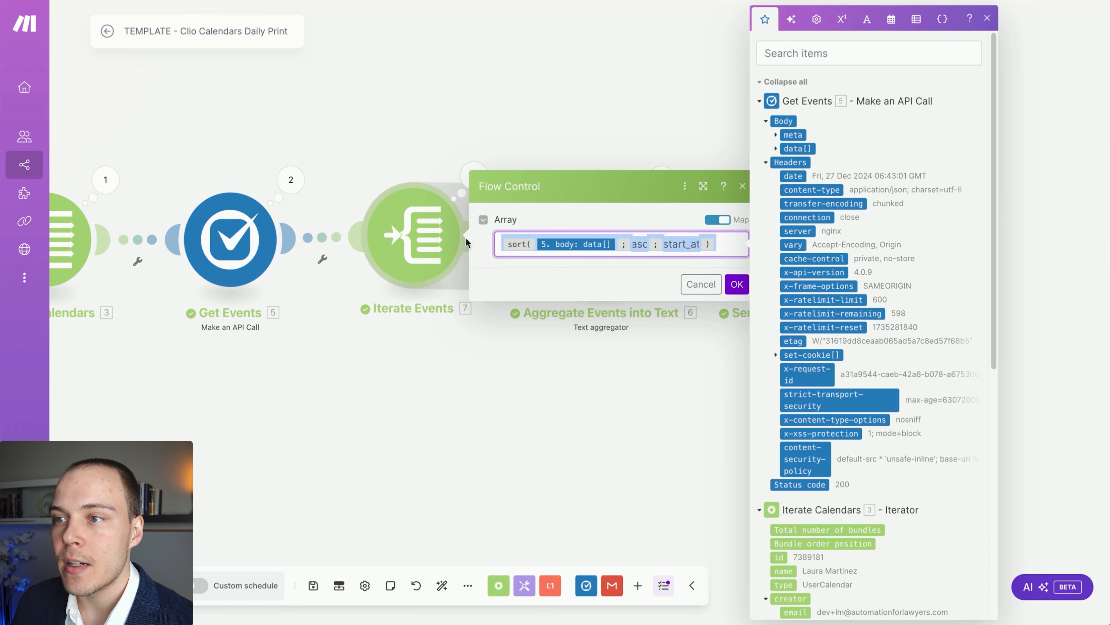
click(637, 243)
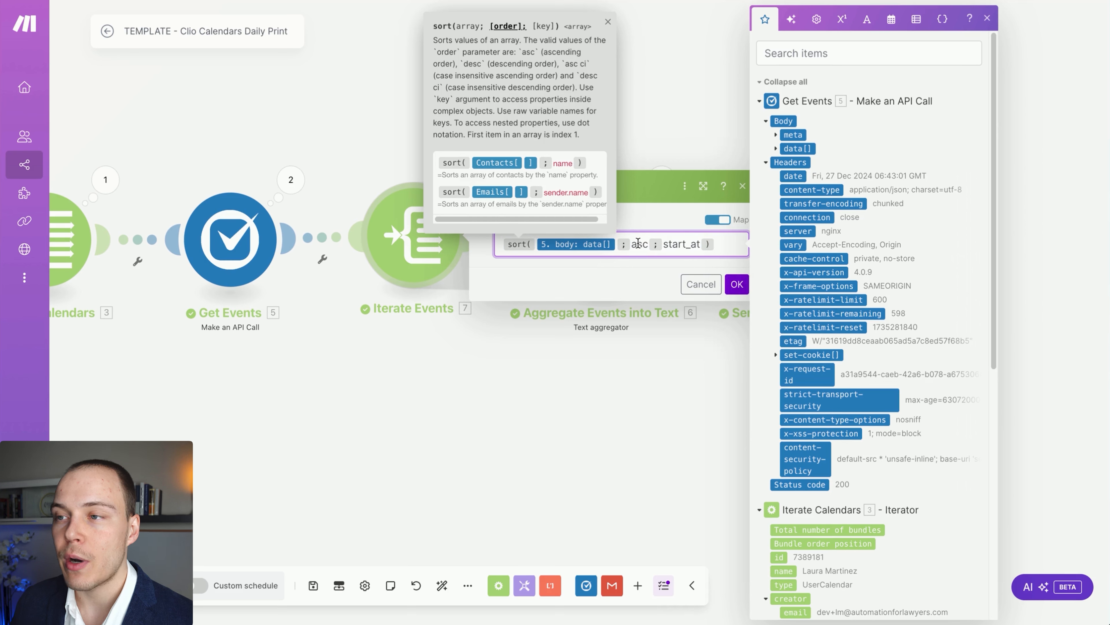
drag(663, 244, 708, 244)
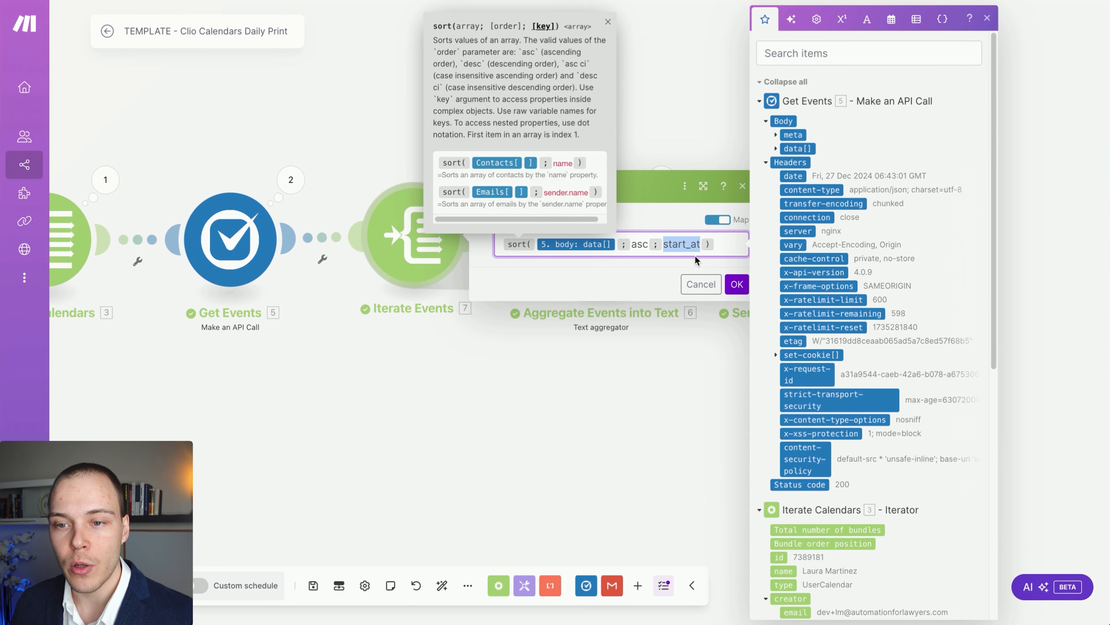
click(470, 334)
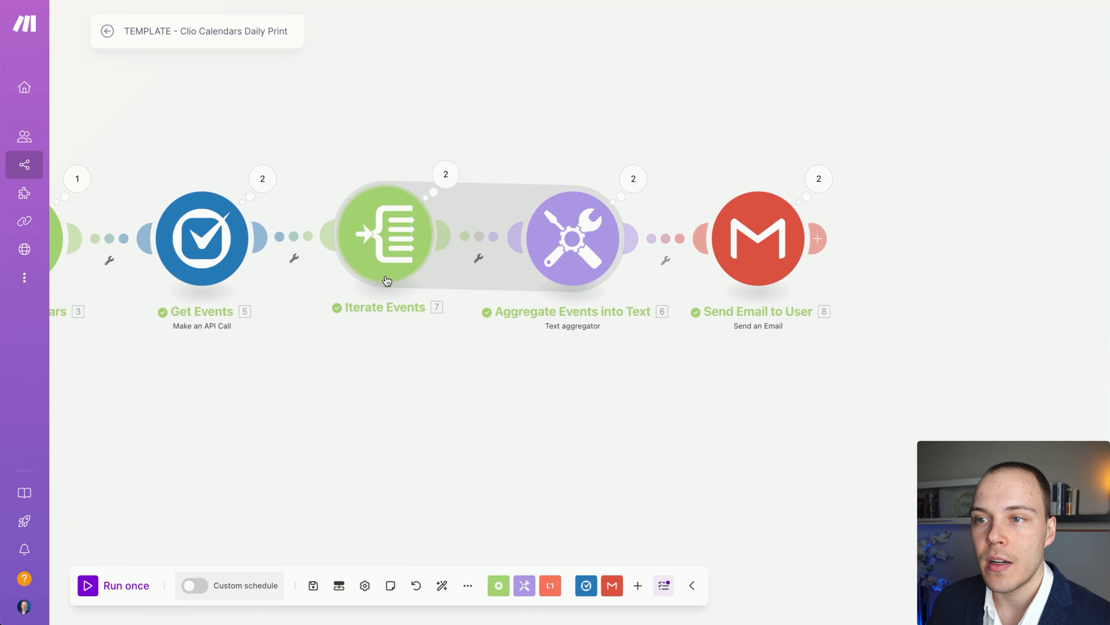
drag(387, 280, 389, 282)
drag(291, 354, 426, 351)
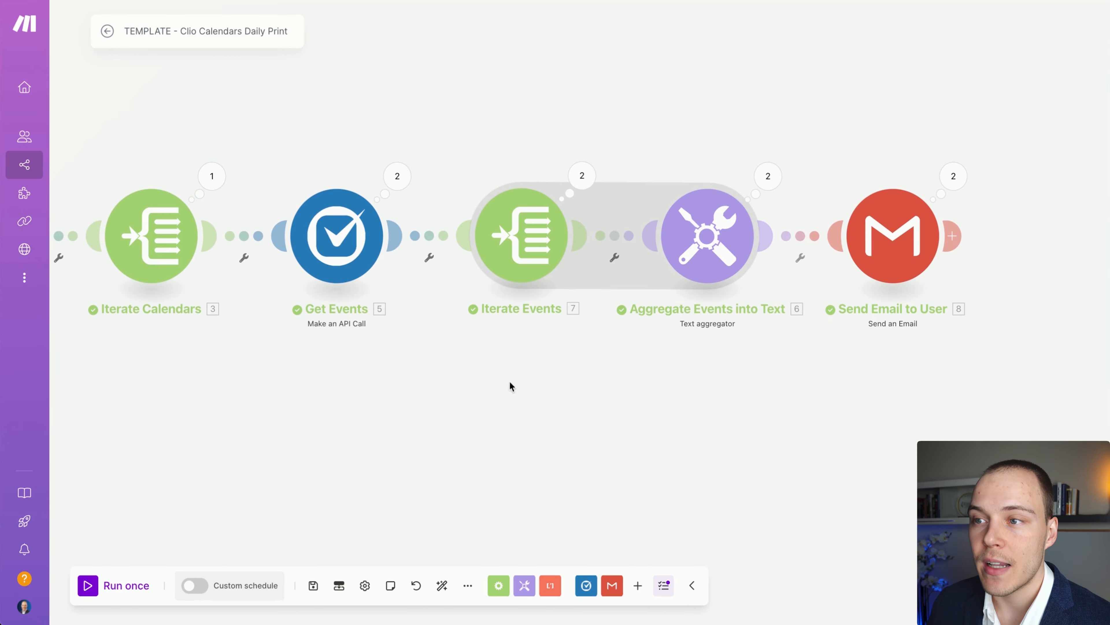
drag(622, 359, 503, 372)
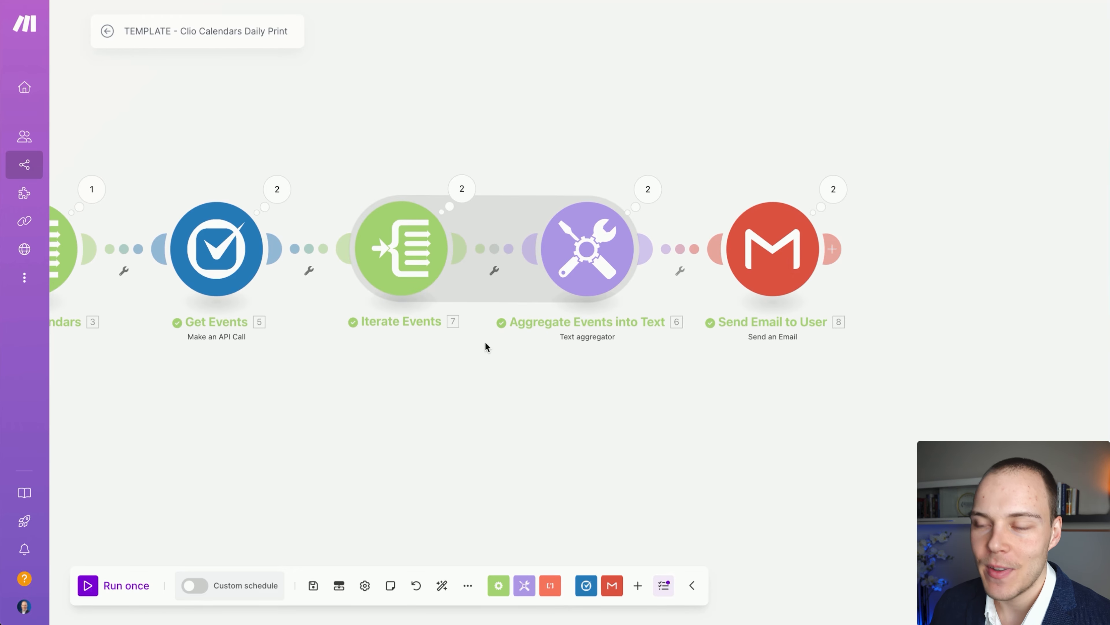
drag(513, 347, 439, 334)
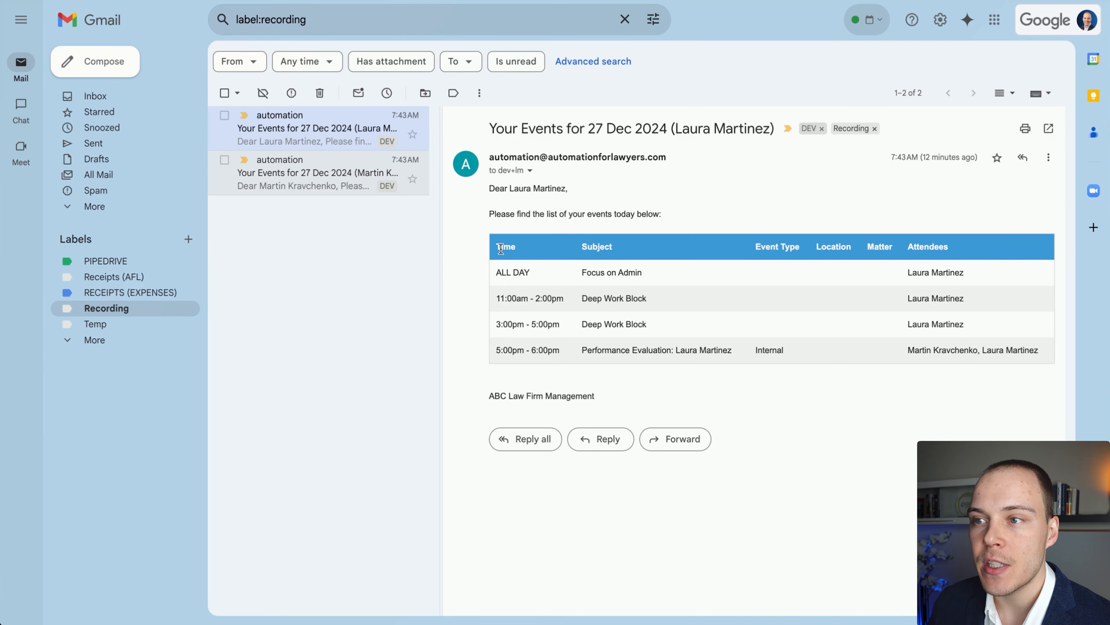
Switch to Gmail and examine the event tables in both users' daily emails, then return to the Make scenario.
drag(501, 248, 1048, 352)
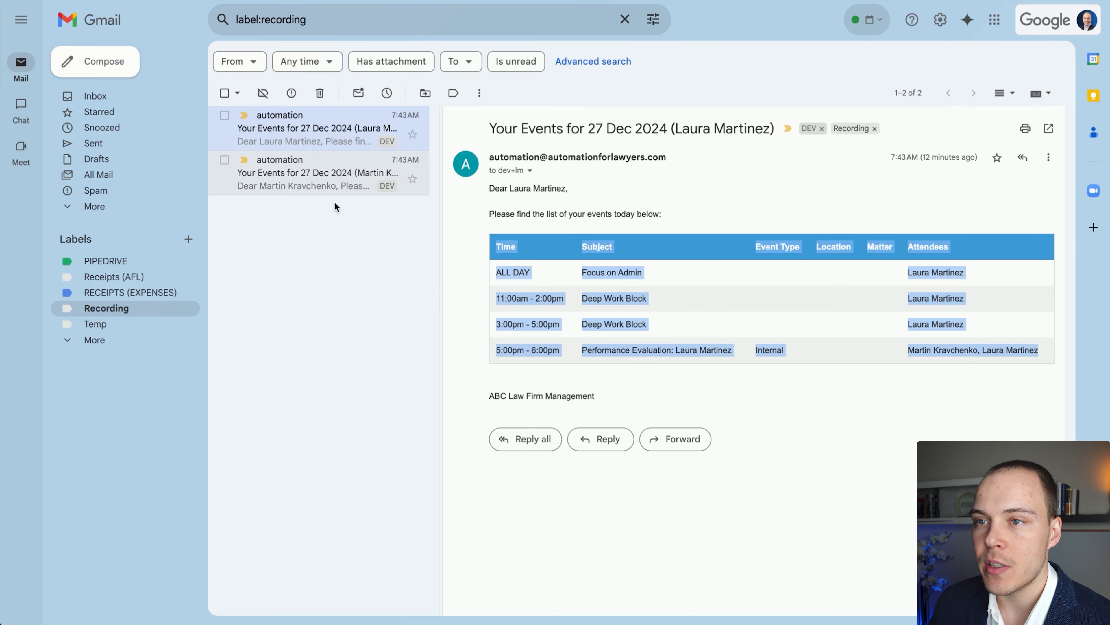
click(333, 186)
drag(506, 257, 1005, 412)
click(995, 411)
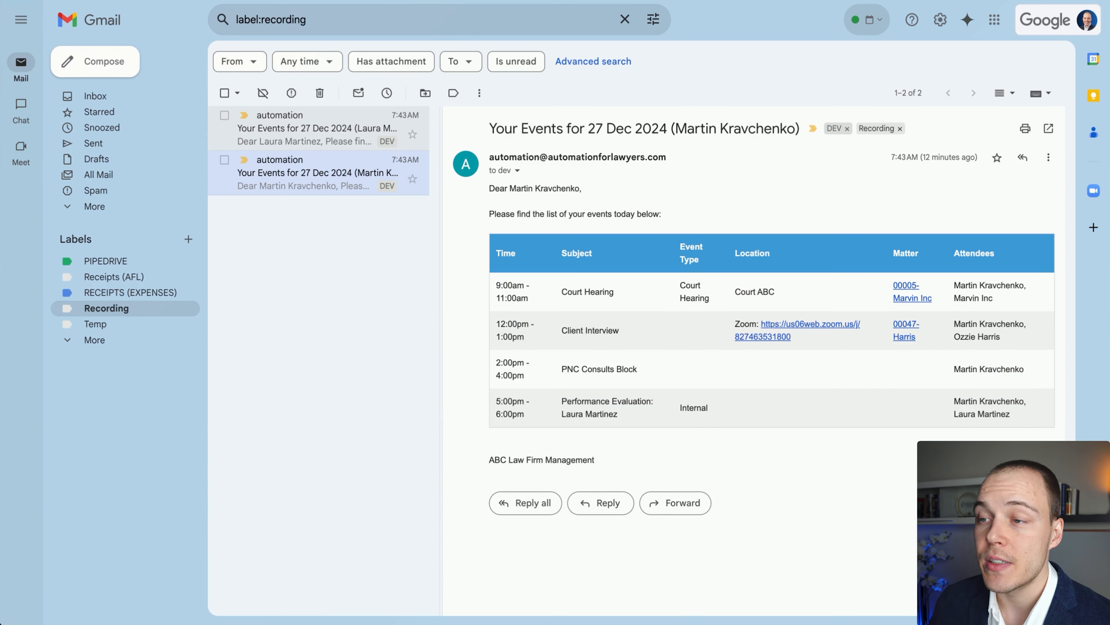
click(431, 1)
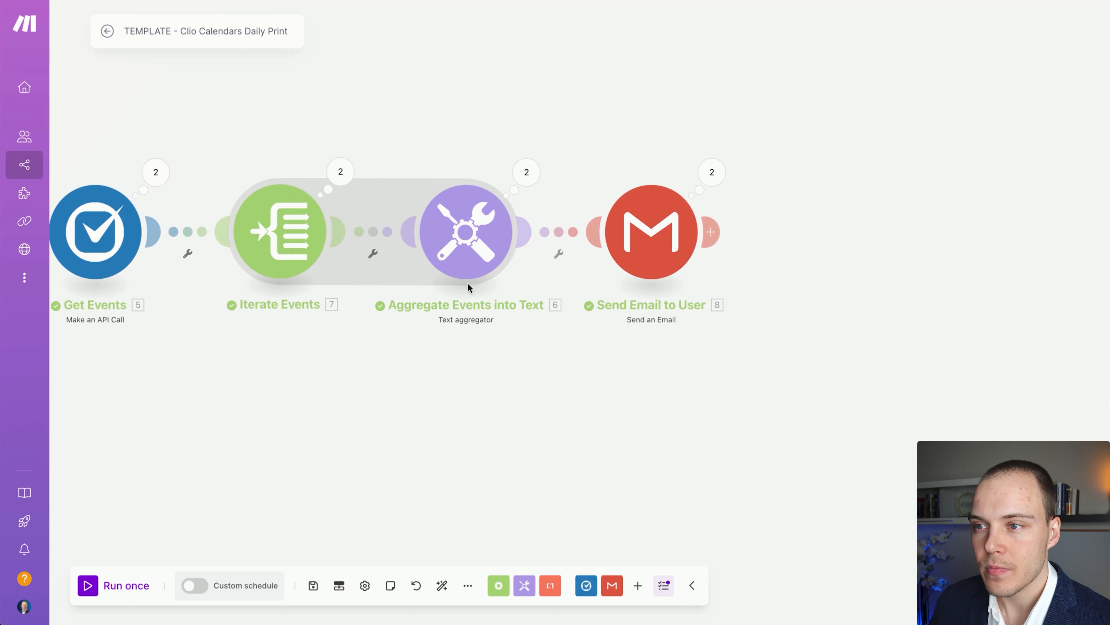
Open the Aggregate Events into Text module and review its source module, row separator and HTML text template.
click(468, 247)
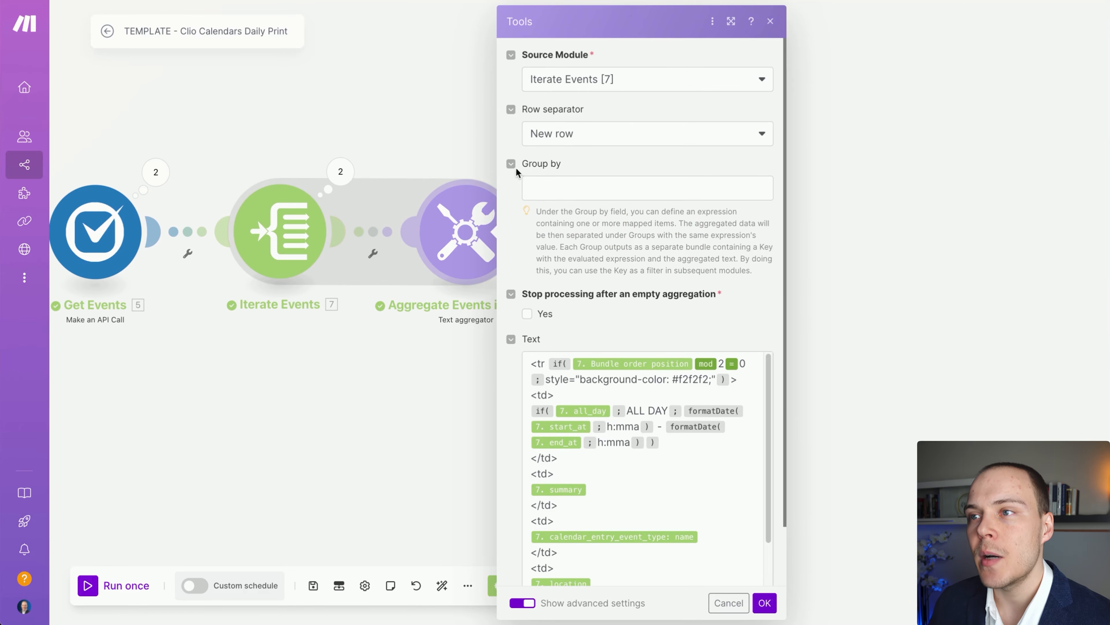
mouse_move(921, 302)
mouse_down()
mouse_move(616, 93)
mouse_move(316, 274)
mouse_move(587, 131)
mouse_move(565, 136)
mouse_move(591, 150)
mouse_up()
scroll(656, 268, down, 3)
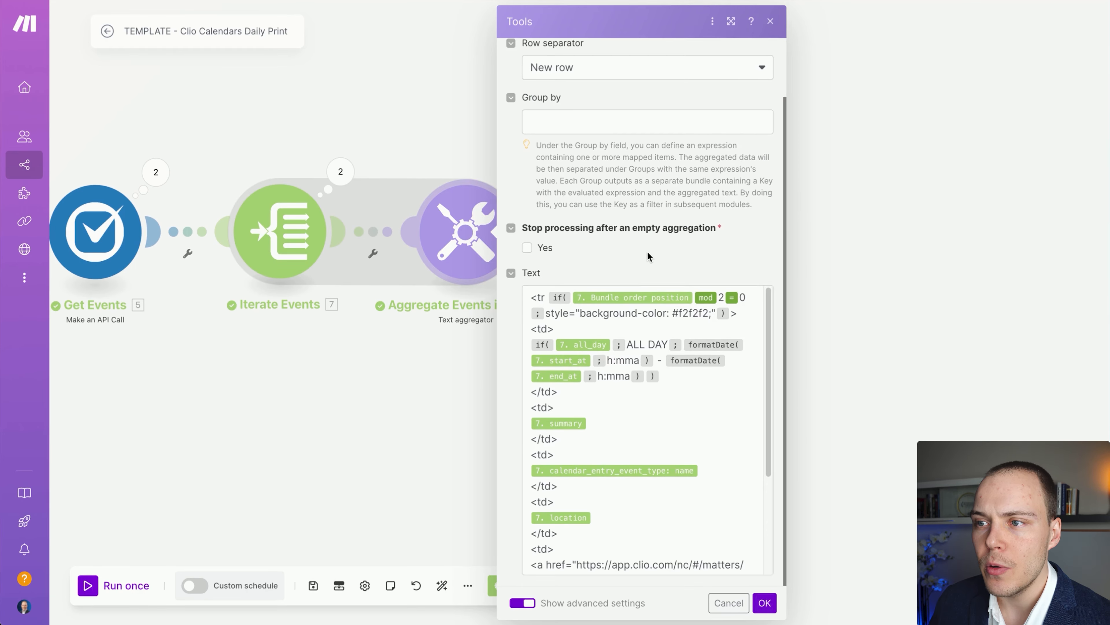
scroll(585, 359, down, 3)
scroll(529, 345, up, 3)
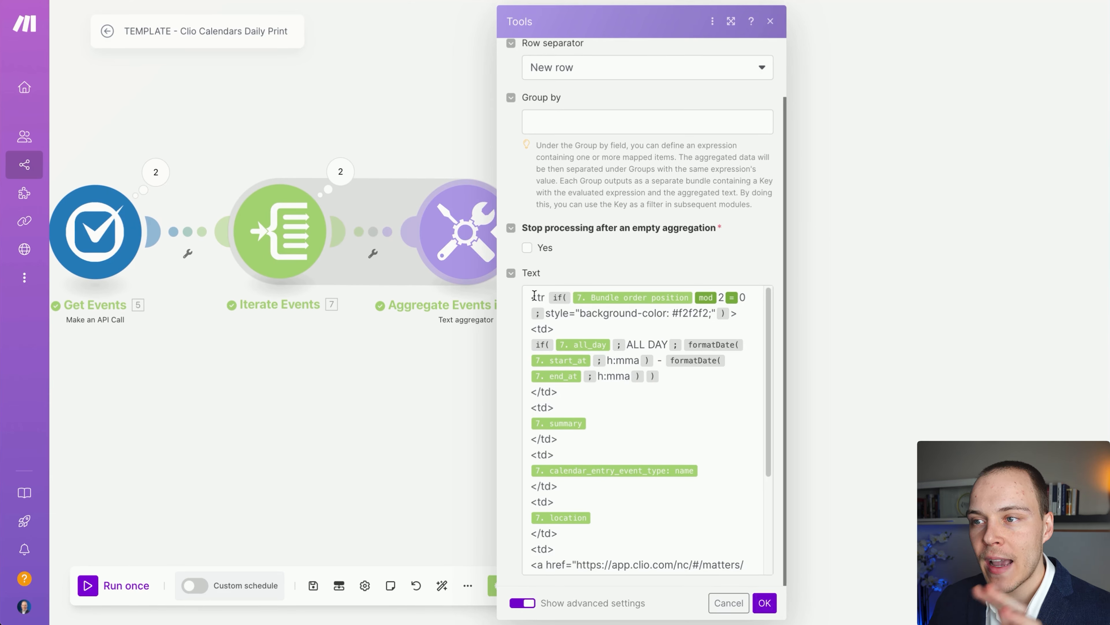
Examine the template's td cell tags and compare them with the Court Hearing row's cells in the Gmail message.
click(563, 407)
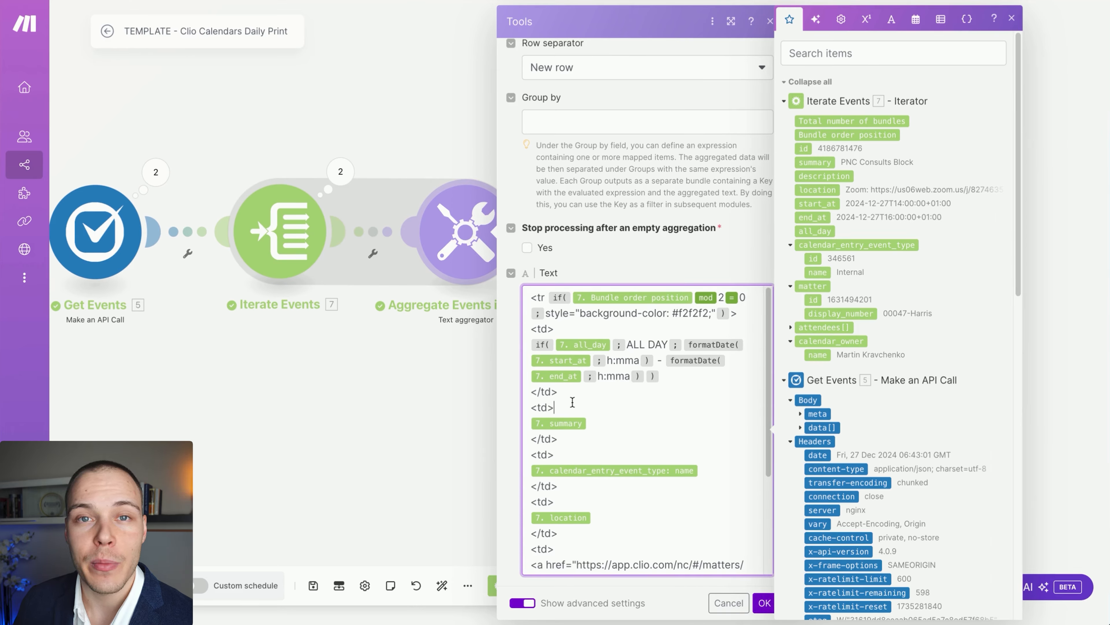
scroll(586, 426, down, 2)
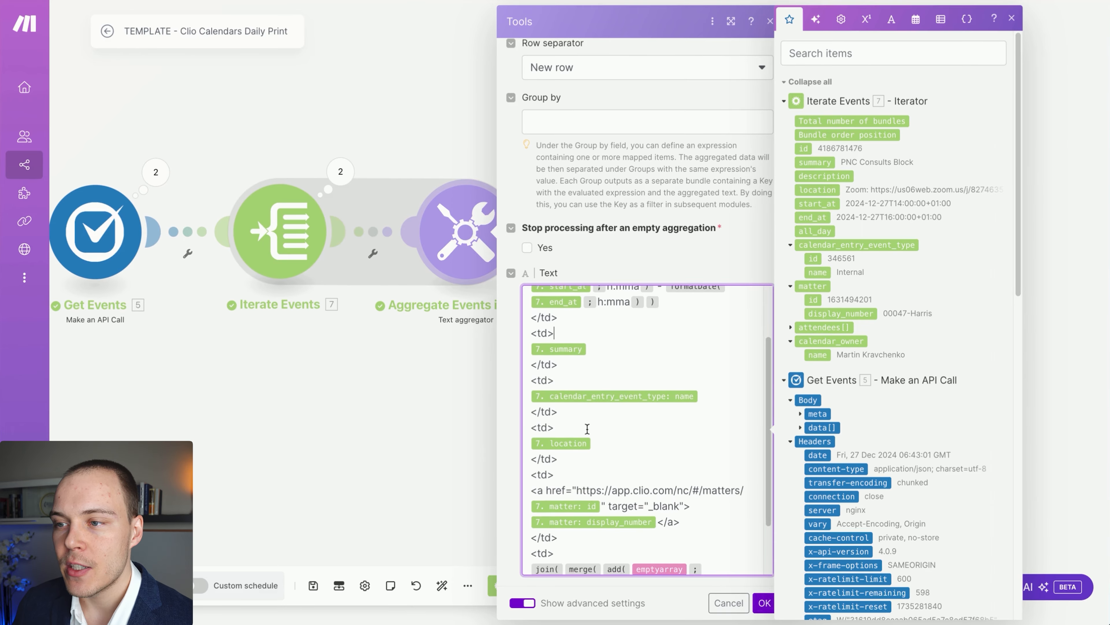
scroll(587, 428, up, 2)
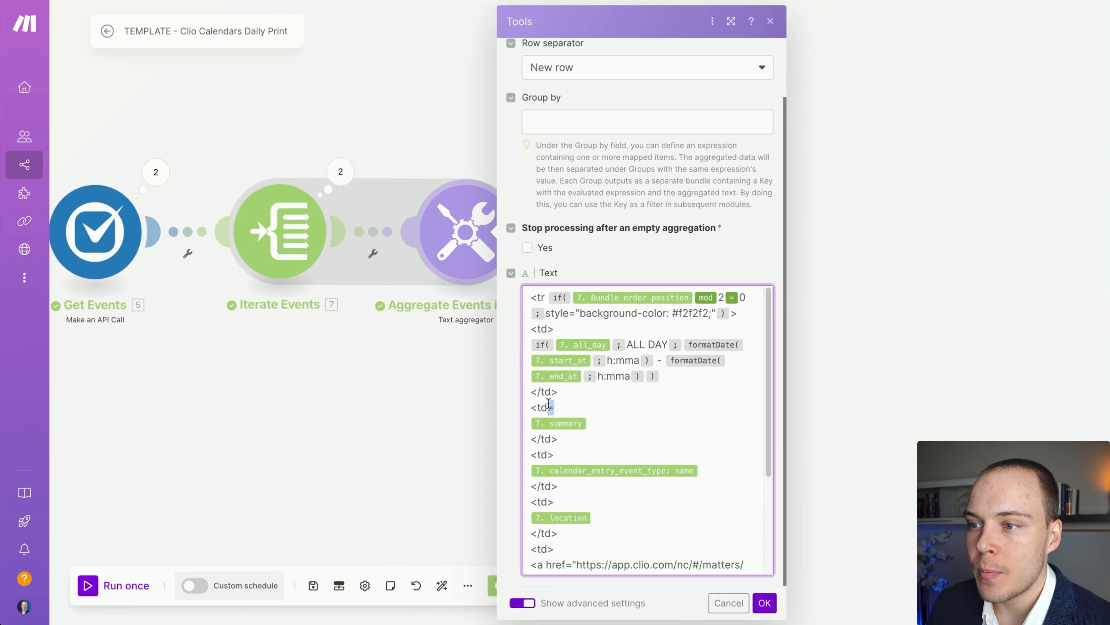
mouse_move(549, 403)
mouse_down()
mouse_move(529, 394)
mouse_move(528, 408)
mouse_up()
click(557, 407)
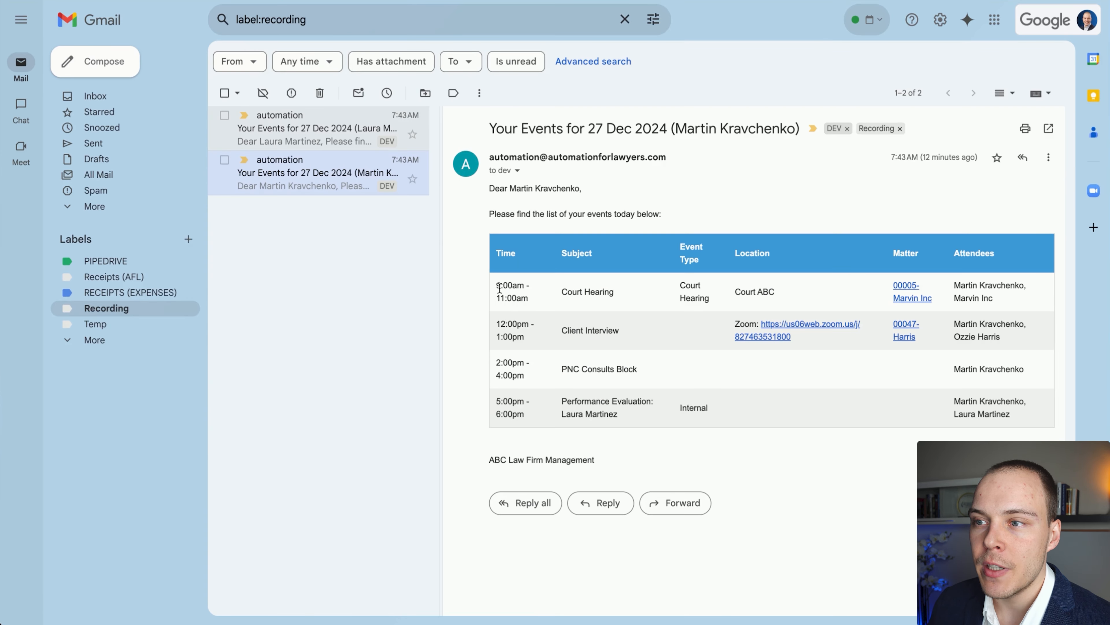
drag(500, 289, 612, 296)
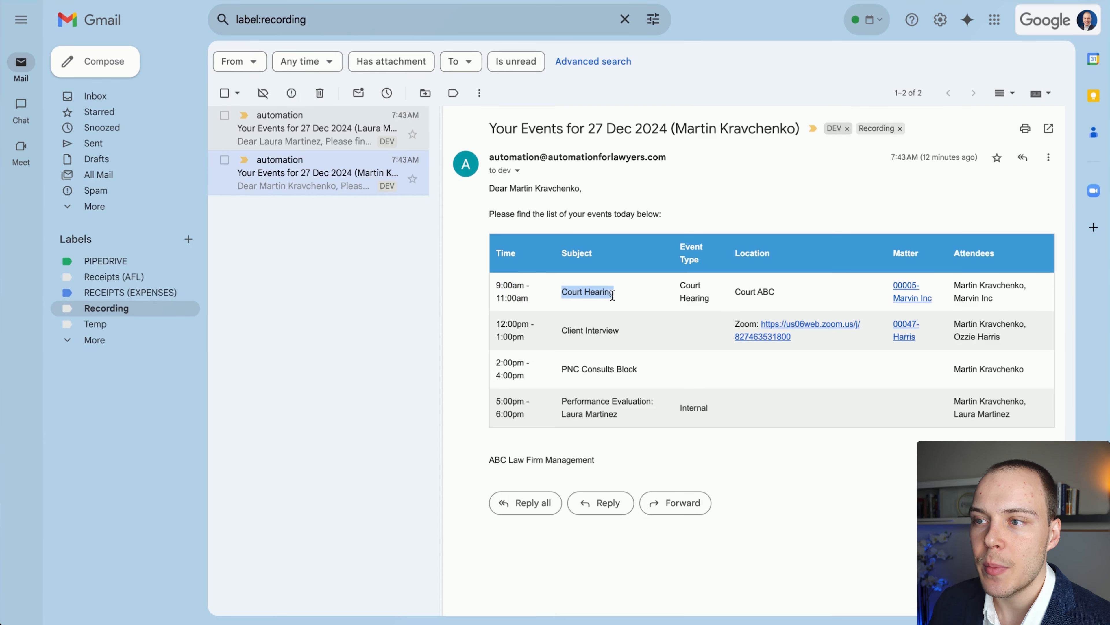
drag(681, 285, 711, 301)
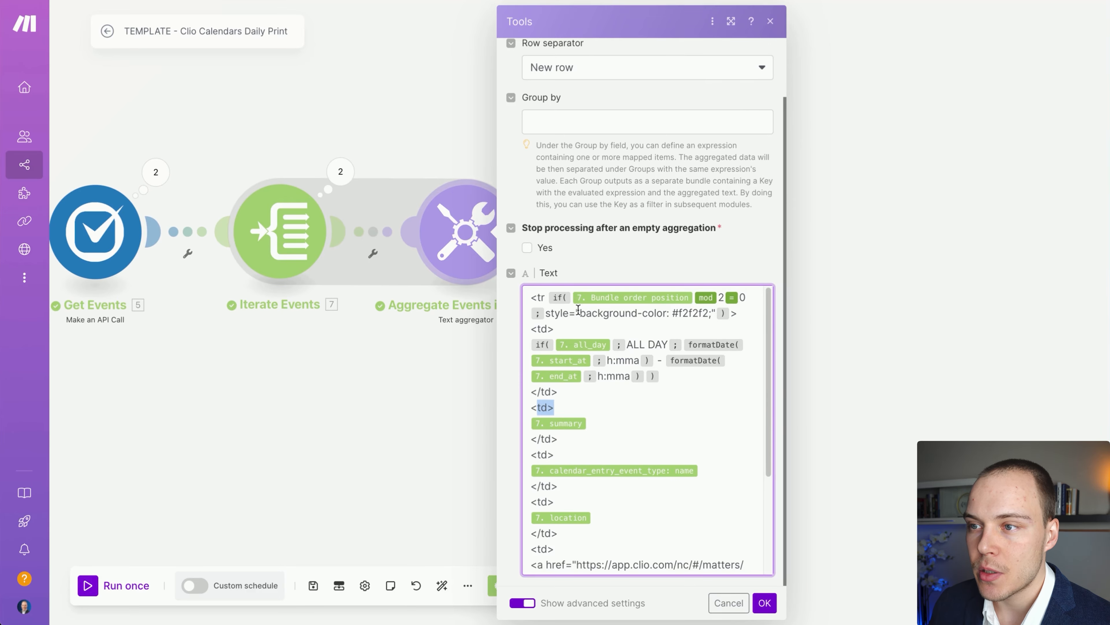
Examine the tr tag's conditional #f2f2f2 background formula and compare it with the Court Hearing table row in Gmail.
click(578, 309)
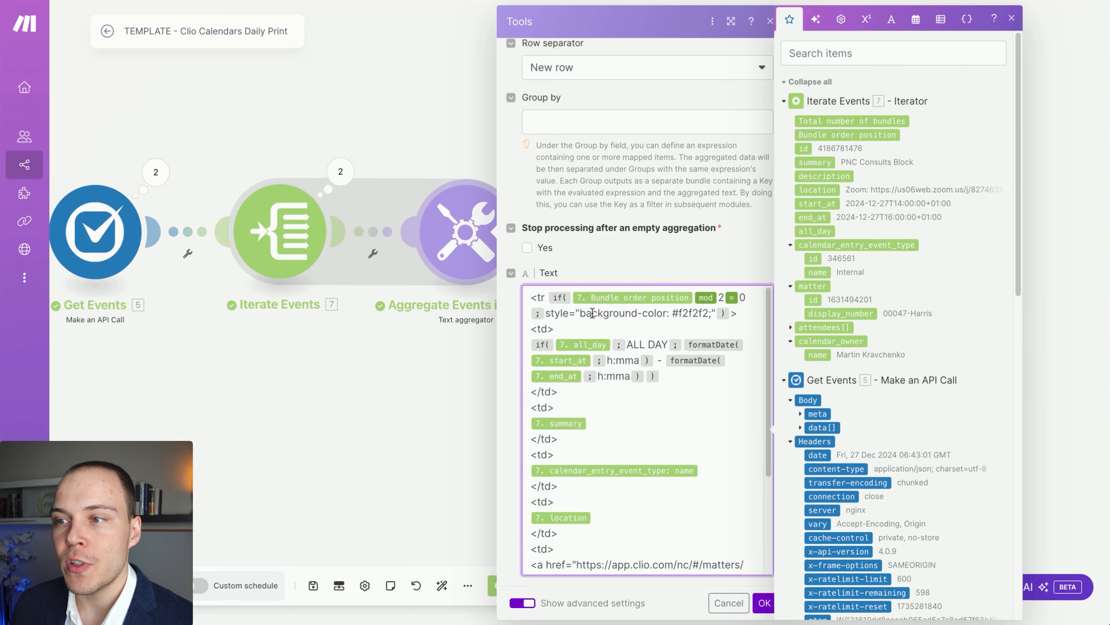
drag(740, 315, 521, 285)
click(605, 314)
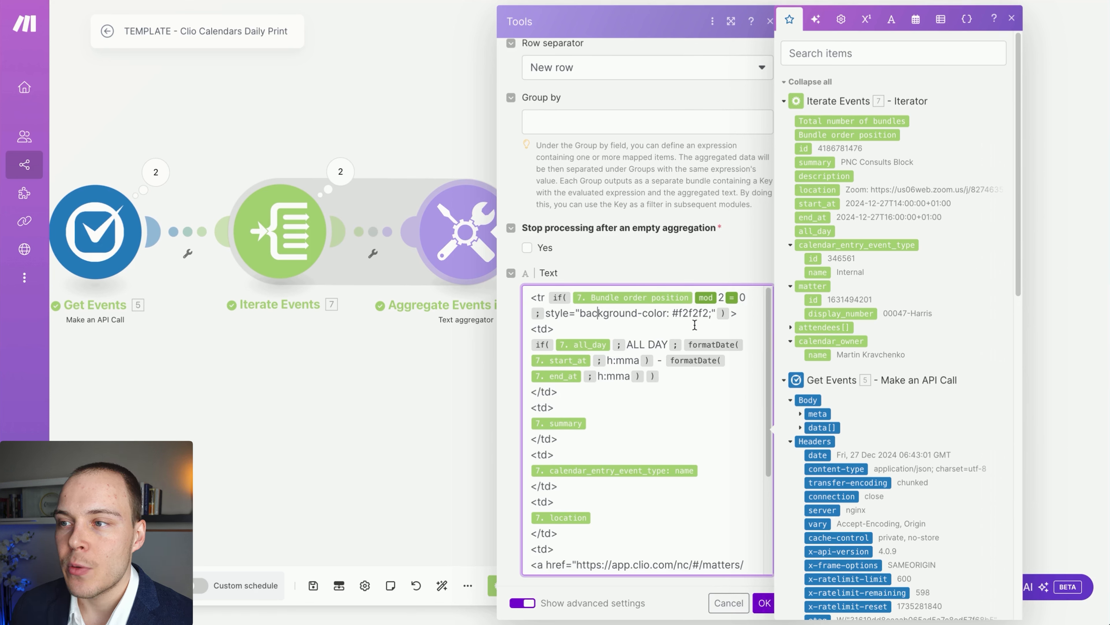
drag(663, 313, 692, 313)
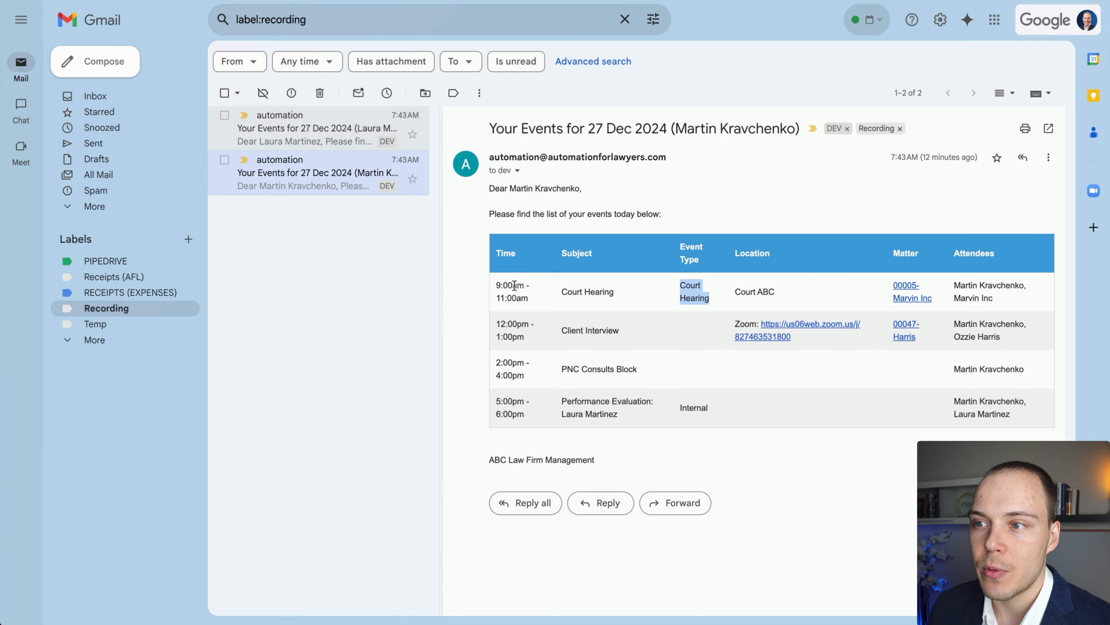
drag(500, 282, 577, 292)
click(999, 302)
drag(999, 302, 490, 290)
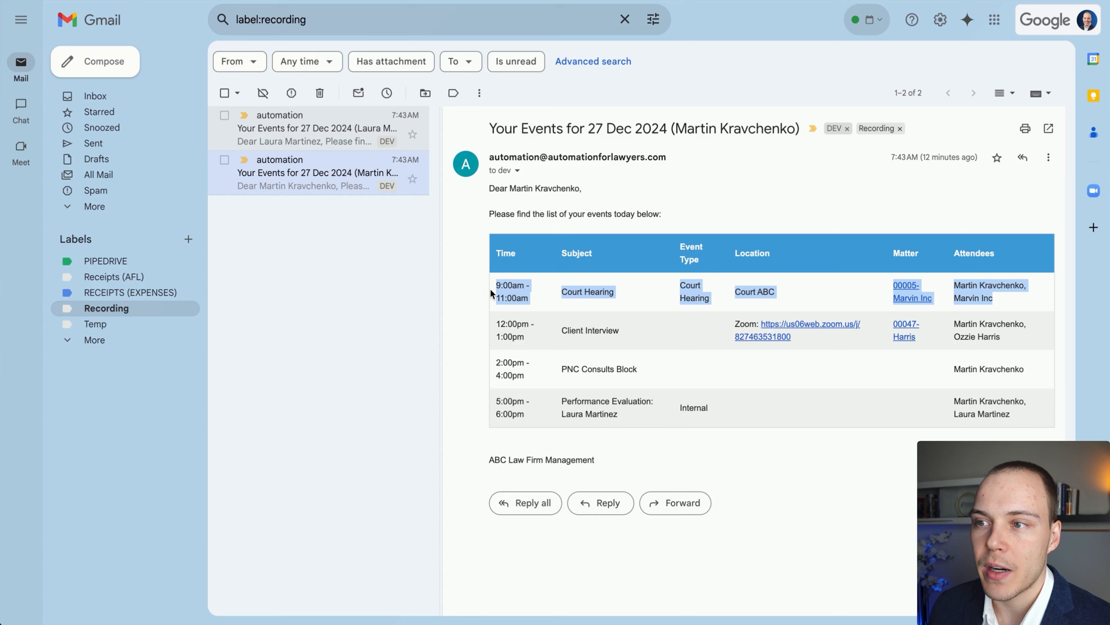
click(493, 284)
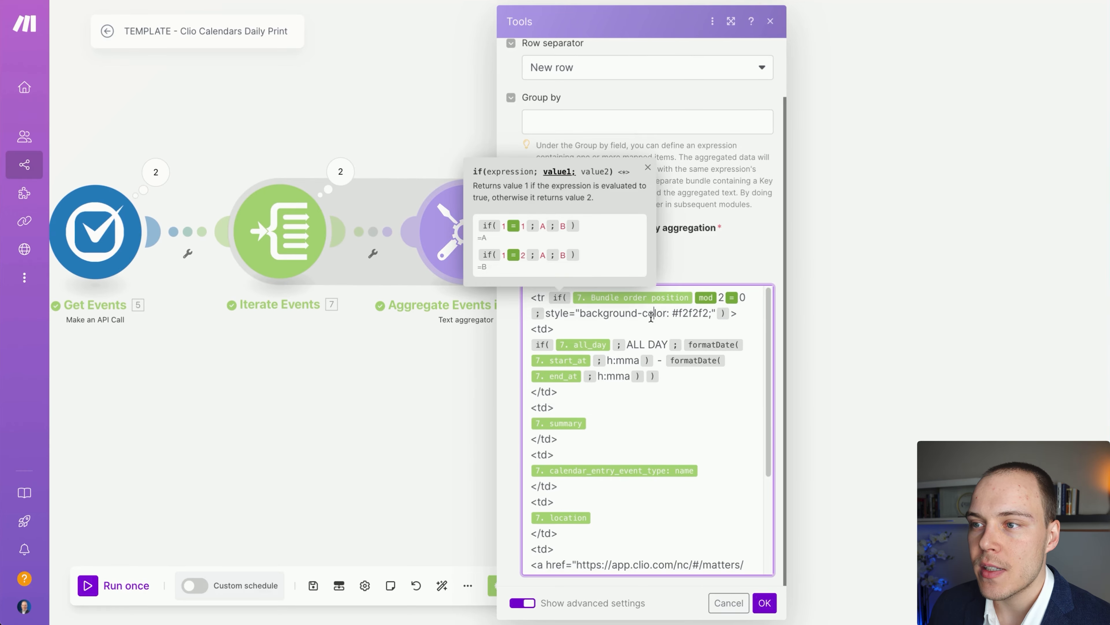
Review the time cell's ALL DAY condition and h:mma date format, comparing them with the Court Hearing time in Gmail.
click(619, 323)
scroll(586, 328, down, 1)
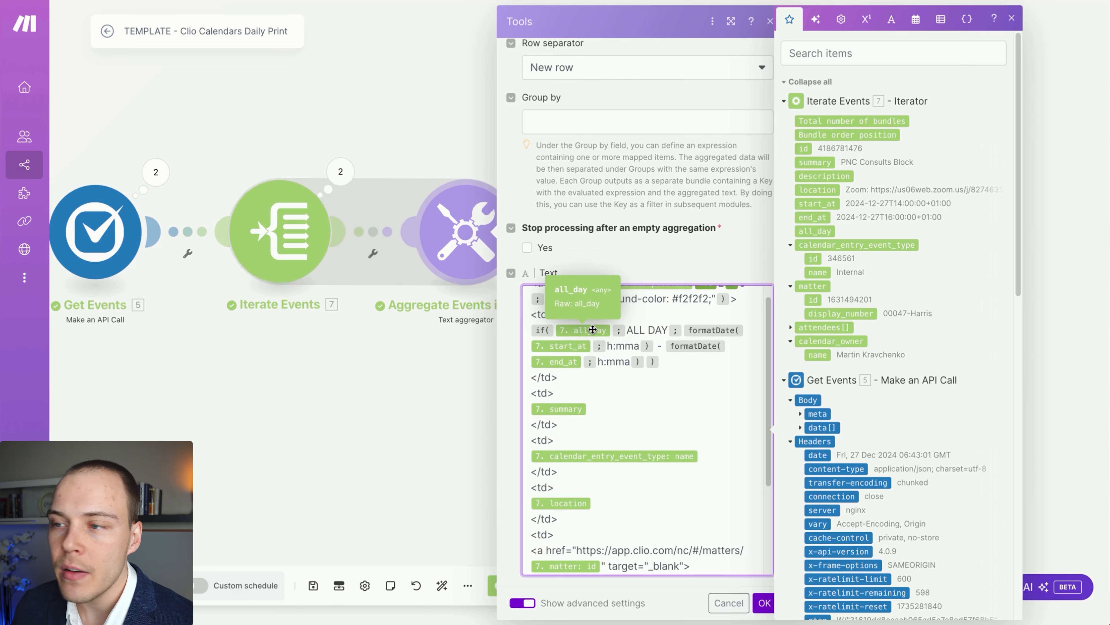
drag(634, 329, 664, 327)
click(666, 328)
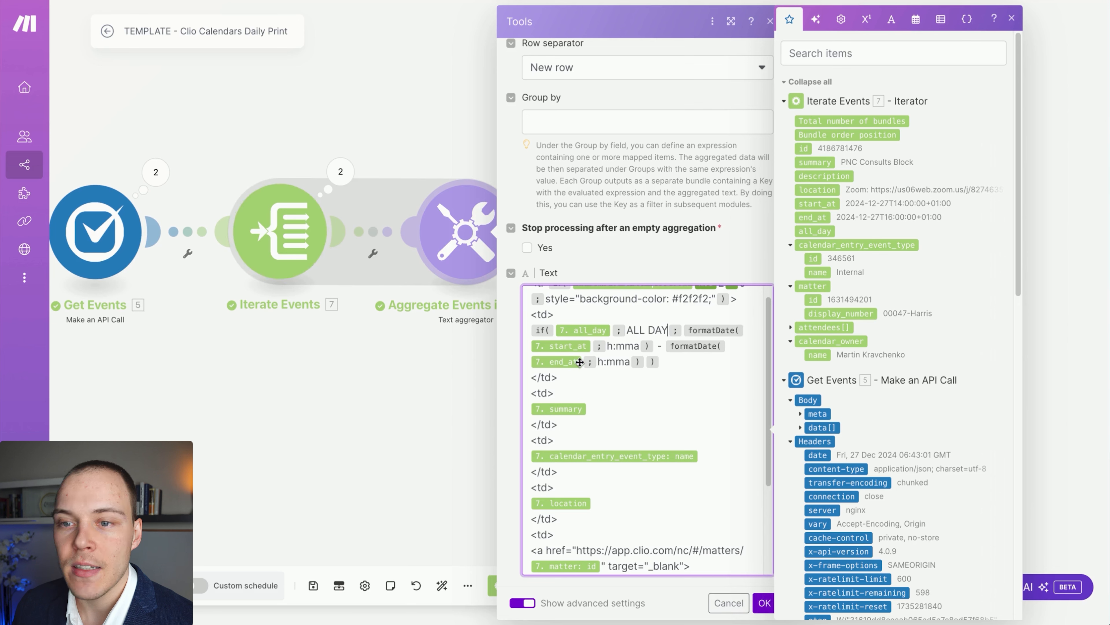
drag(608, 346, 635, 344)
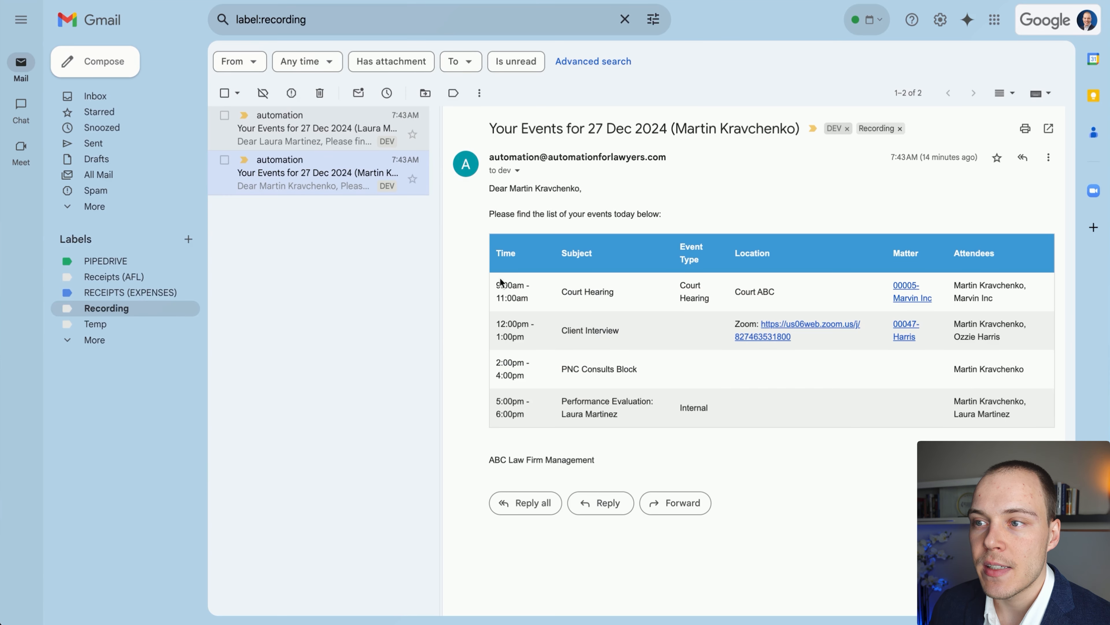
drag(501, 285, 528, 298)
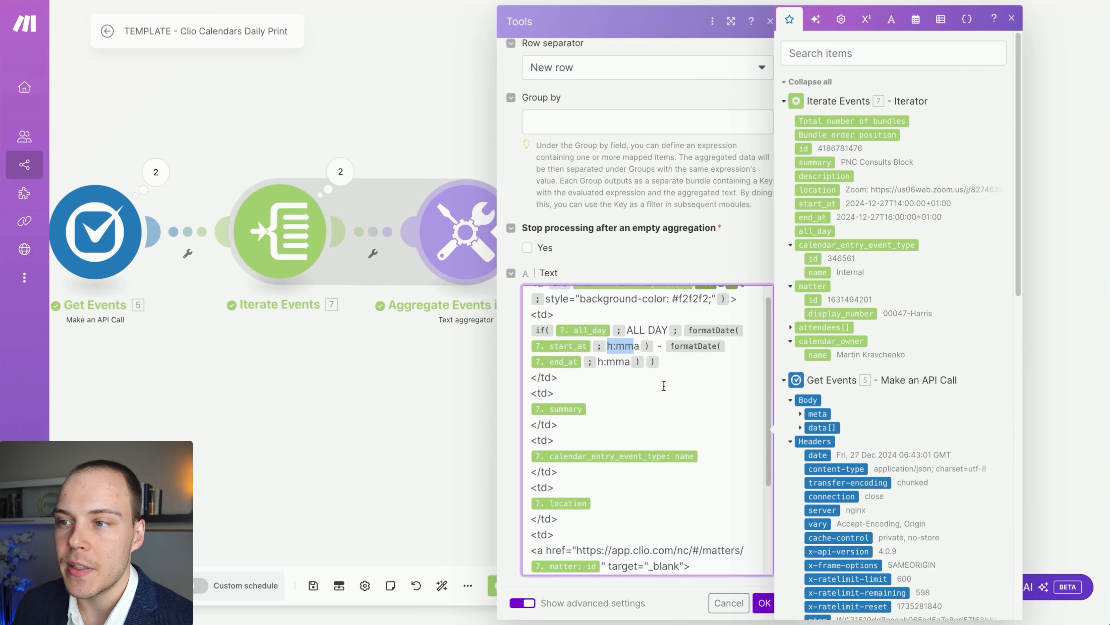
Review the aggregator template's summary, event type and location cells down to the end of the row markup.
scroll(613, 380, down, 1)
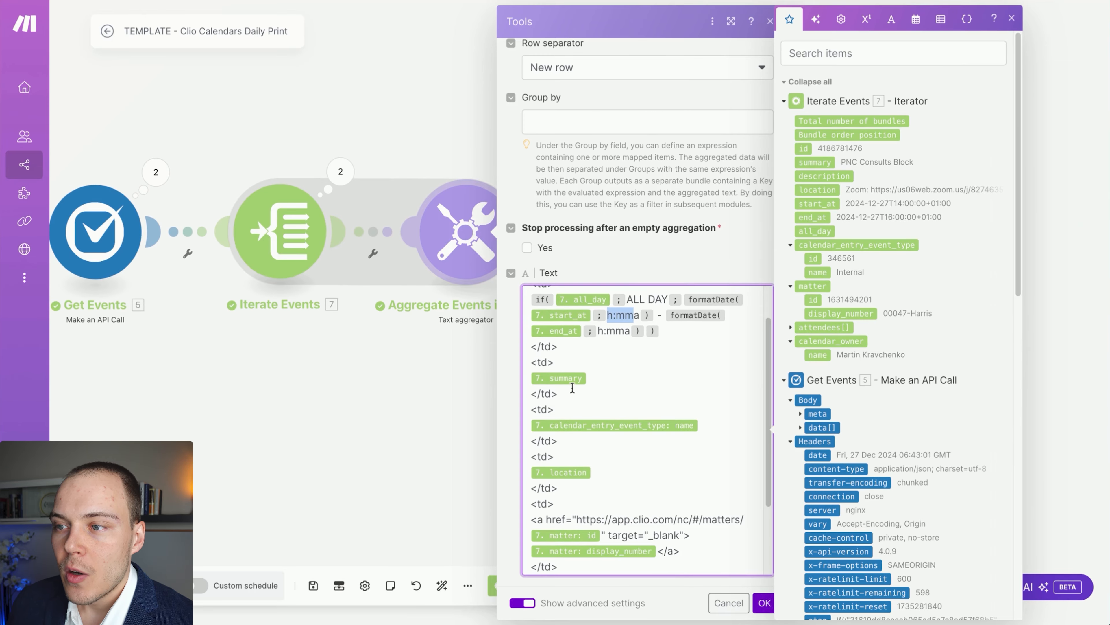
scroll(569, 383, down, 1)
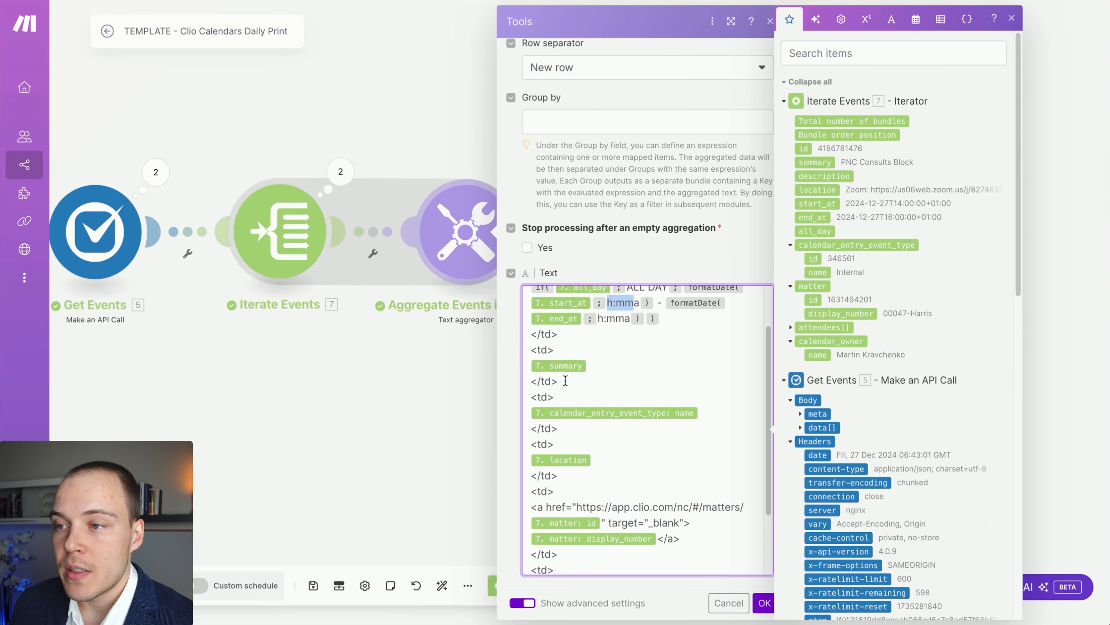
scroll(568, 390, down, 1)
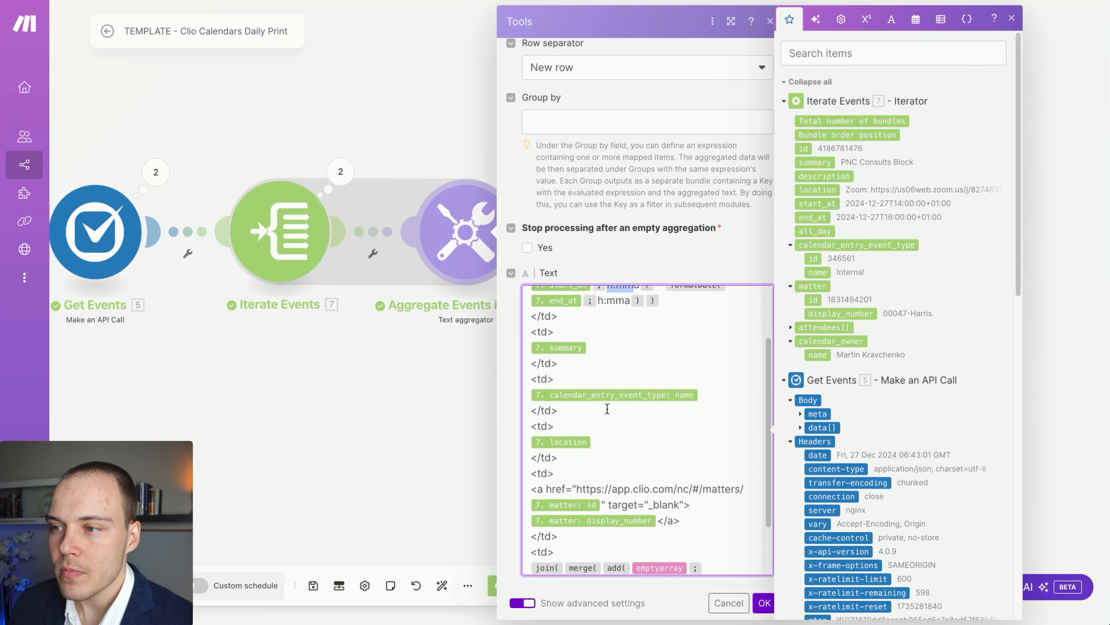
scroll(615, 393, down, 1)
scroll(571, 389, down, 3)
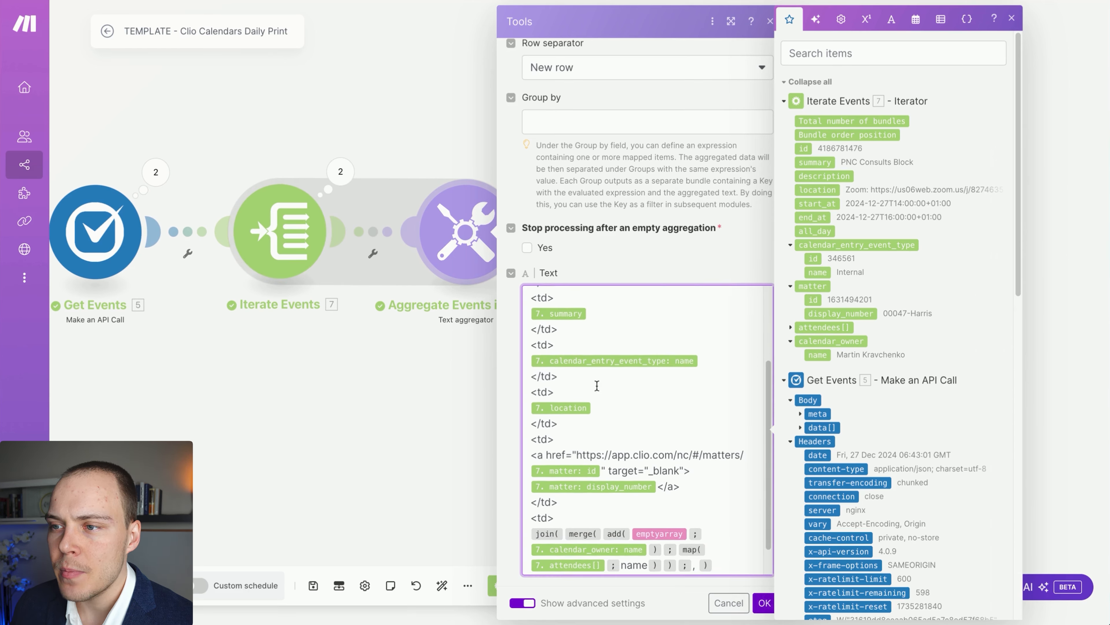
scroll(567, 392, down, 1)
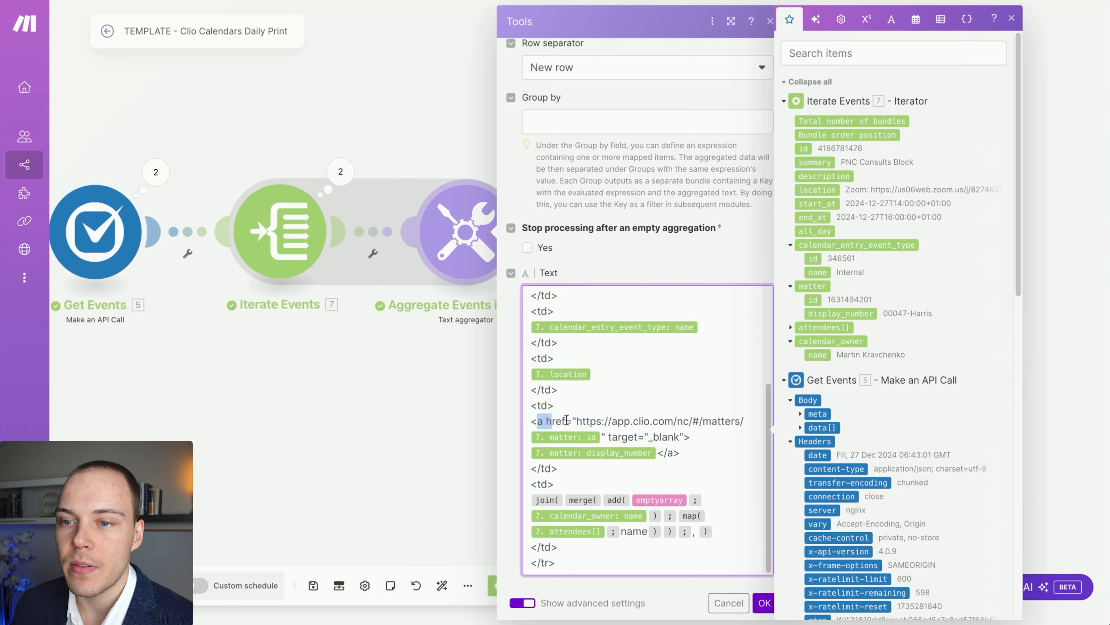
Examine the matter cell's link tag, including its Clio matters URL and the mapped matter id and display number.
drag(551, 421, 603, 426)
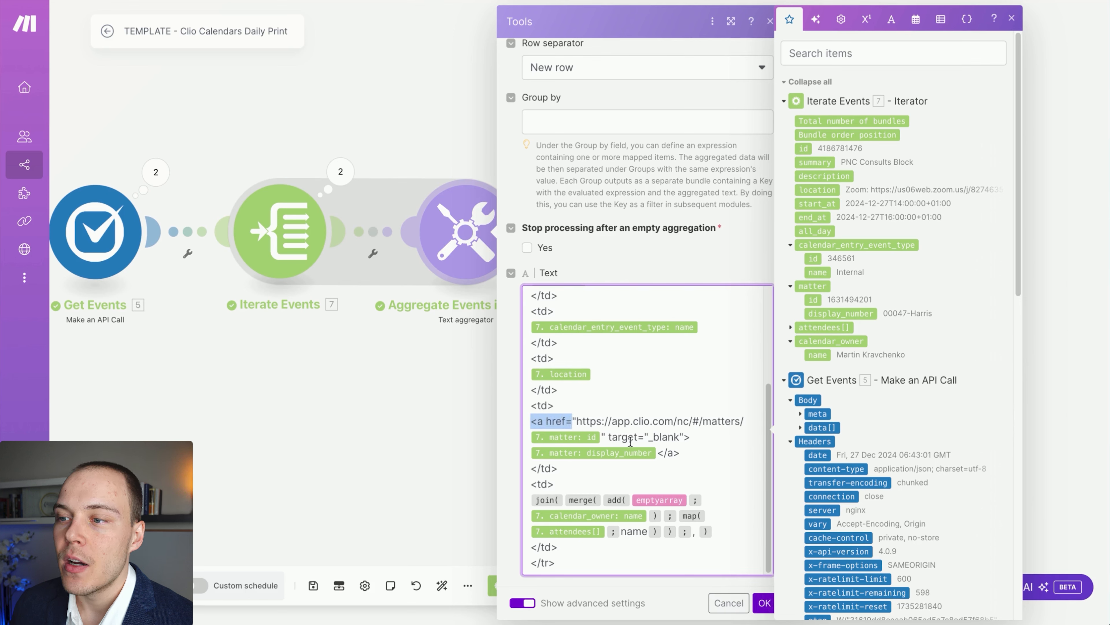
click(655, 457)
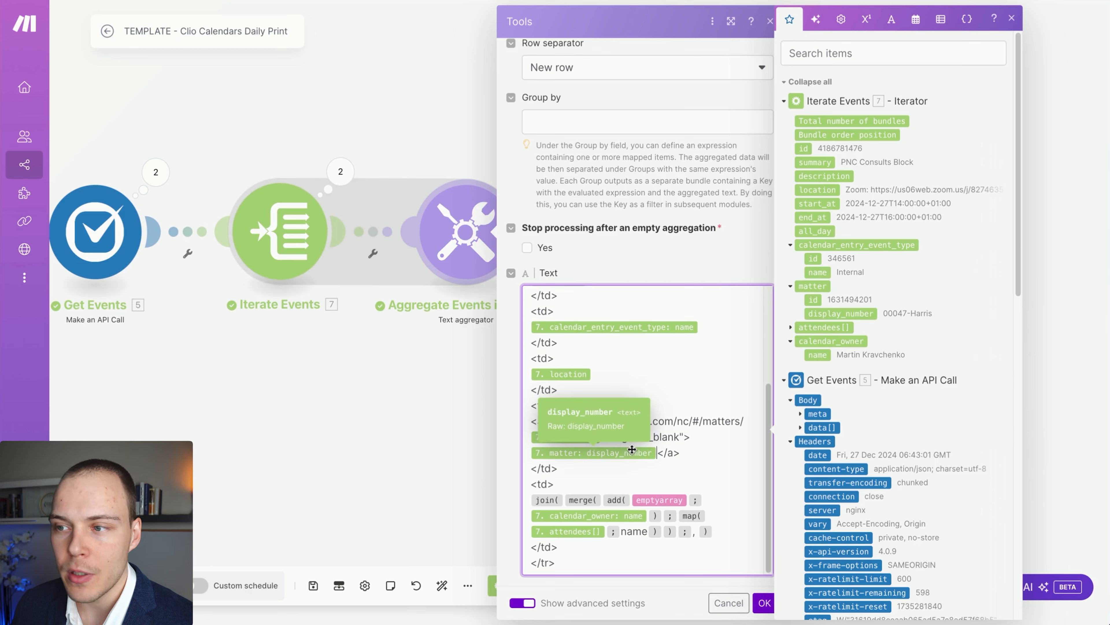
drag(580, 422, 683, 424)
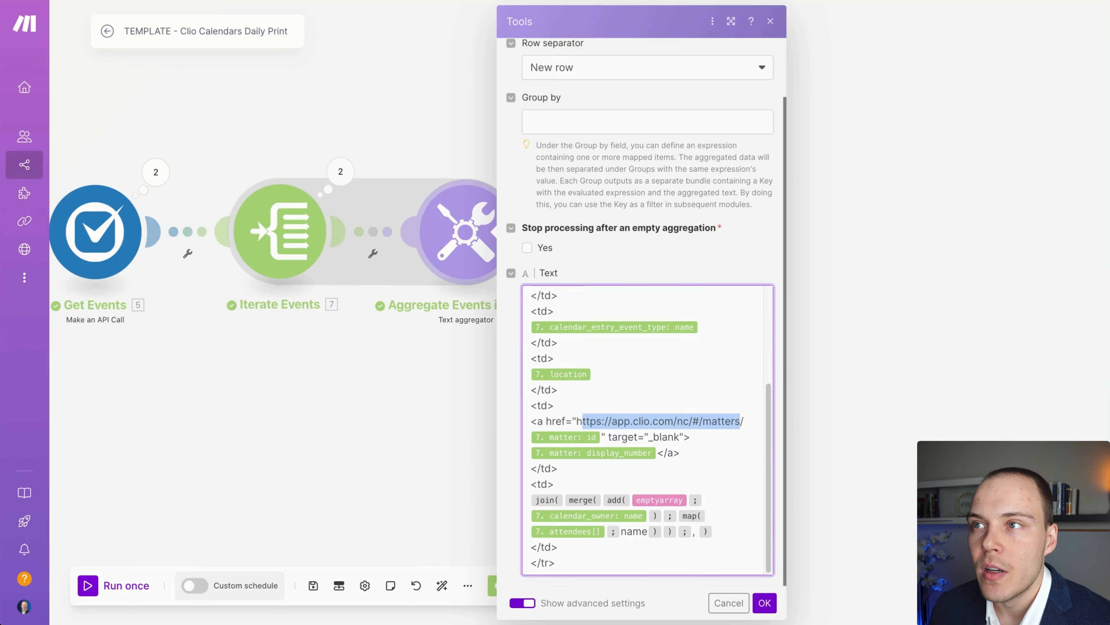
Review the attendees cell's formula and compare it with the Attendees column in both daily event emails in Gmail.
click(565, 479)
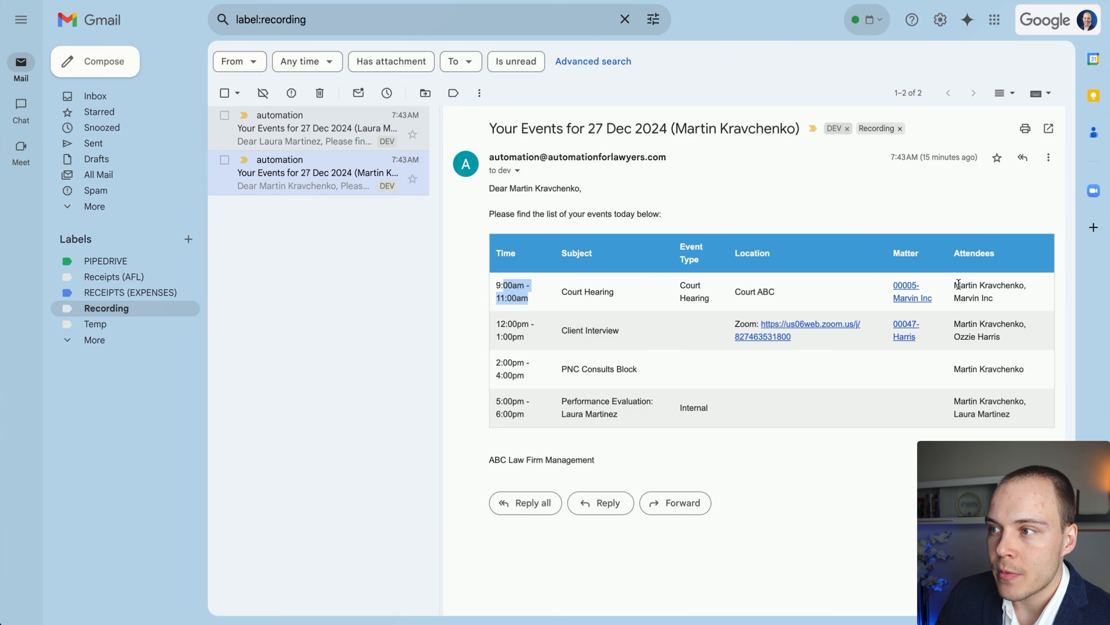
drag(959, 284, 1003, 299)
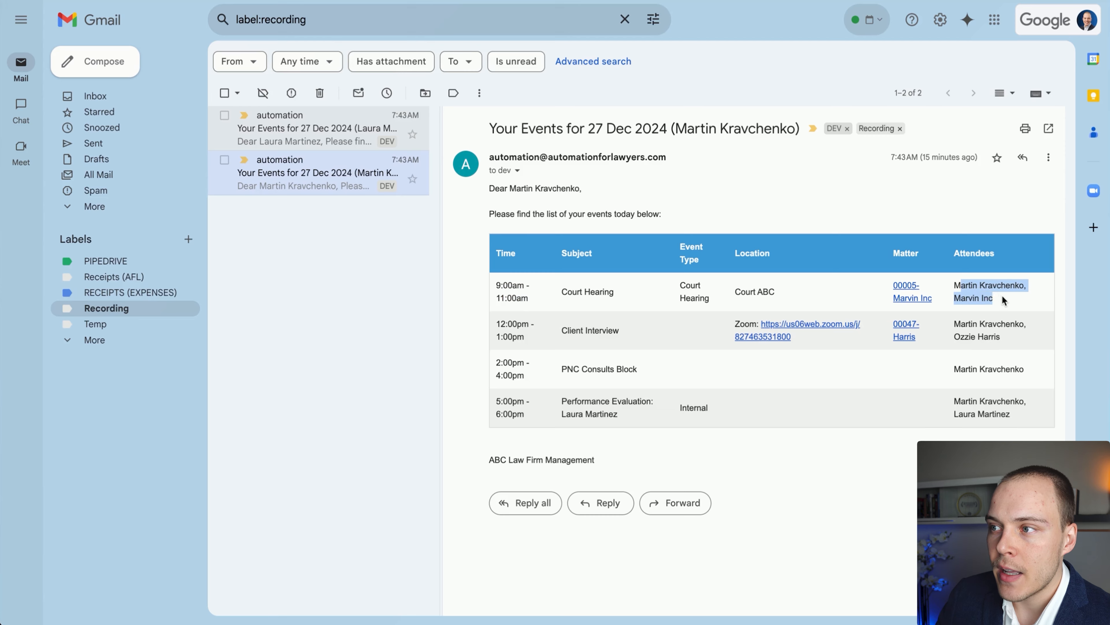
click(302, 143)
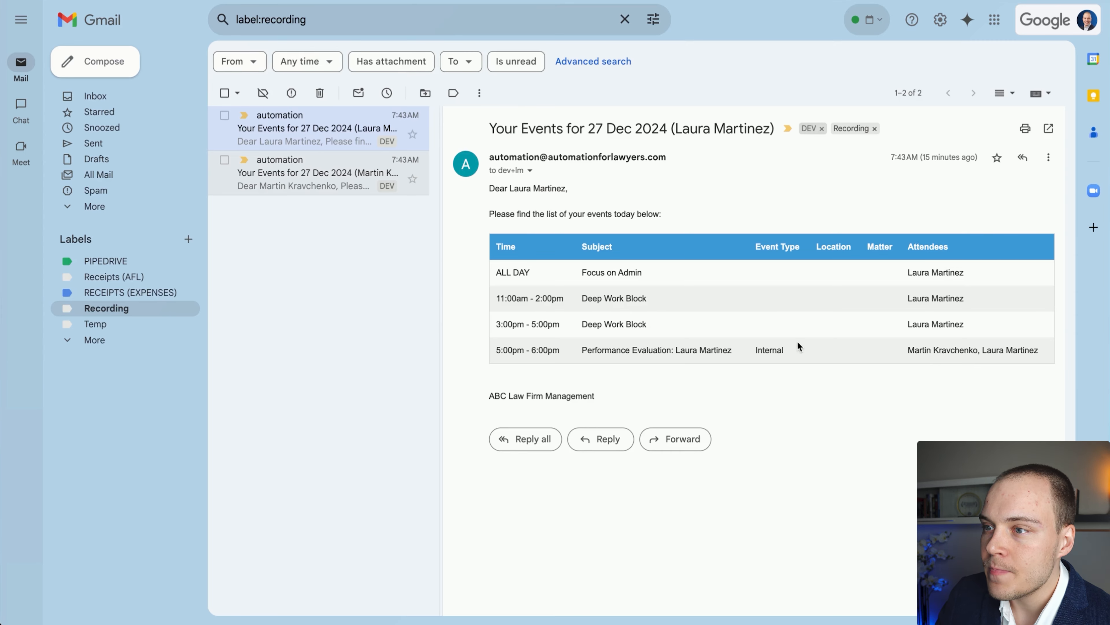
Compare the email's Attendees column with the attendees cell in the aggregator template, returning from Gmail to Make, and close the aggregator settings.
mouse_move(696, 319)
mouse_down()
mouse_move(904, 270)
mouse_move(722, 267)
mouse_move(889, 263)
mouse_move(896, 349)
mouse_up()
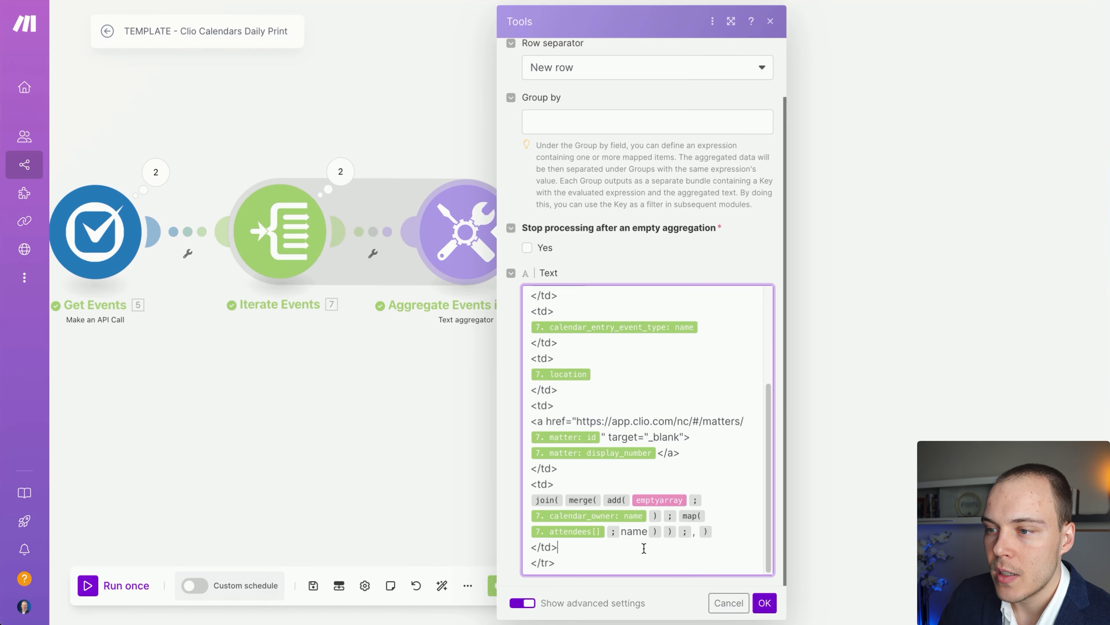
drag(644, 548, 513, 483)
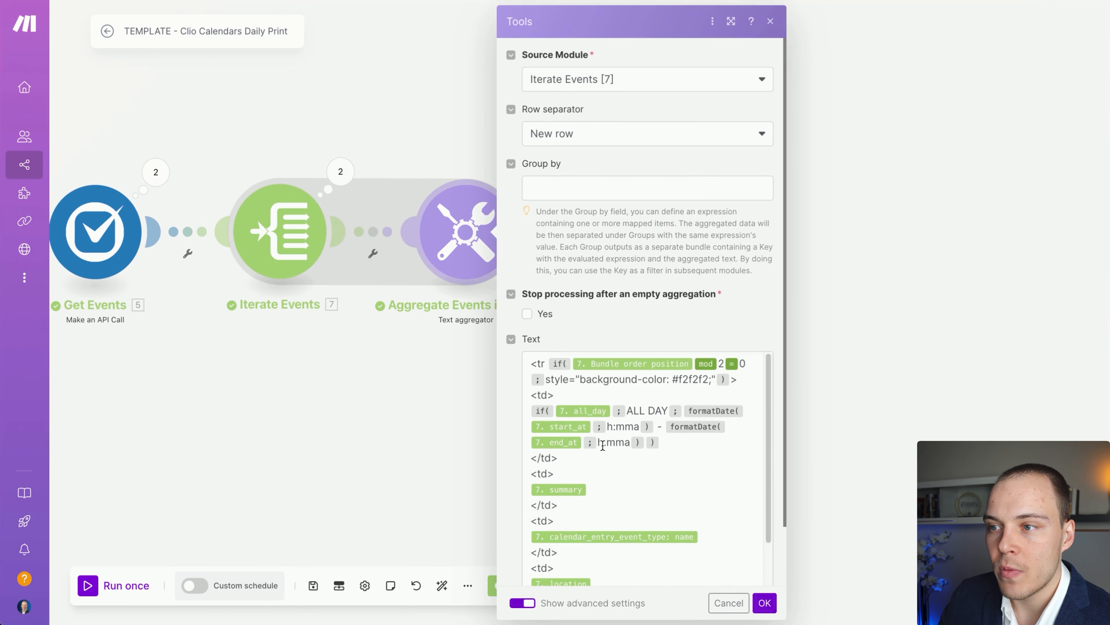
scroll(602, 445, down, 3)
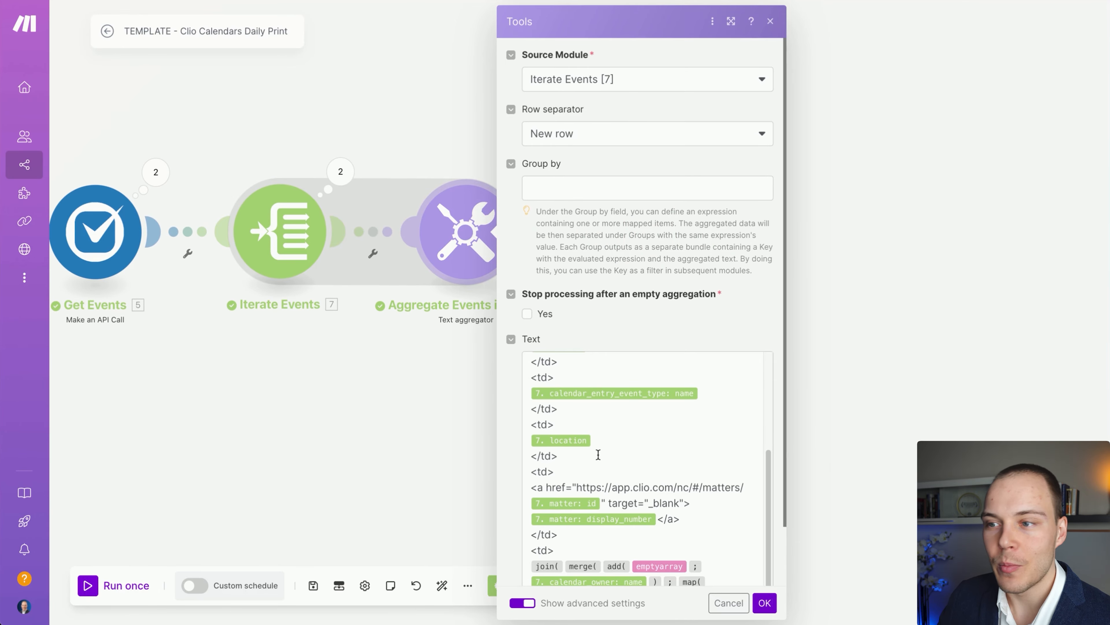
click(417, 441)
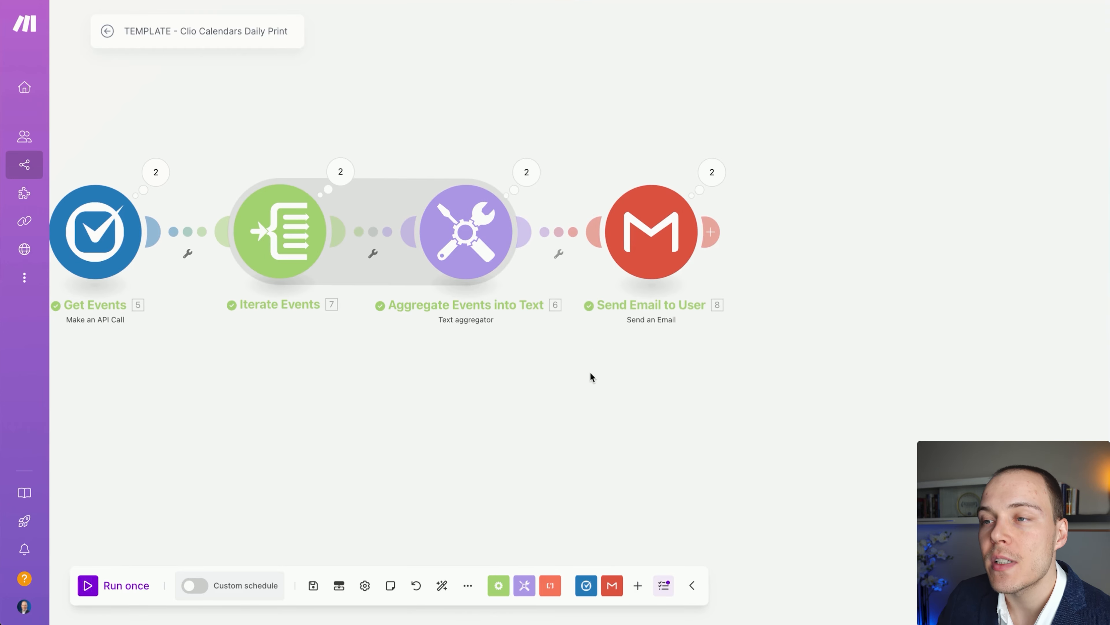
Reopen the Aggregate Events into Text settings, look through the complete HTML row template once more, and close them.
click(496, 285)
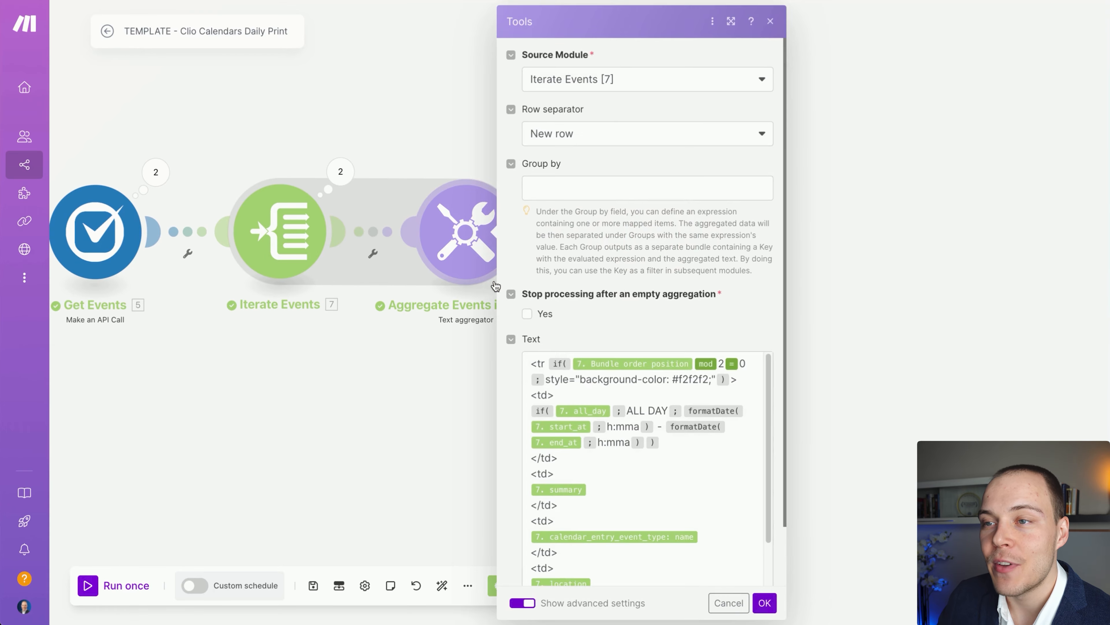
scroll(597, 462, down, 3)
click(621, 473)
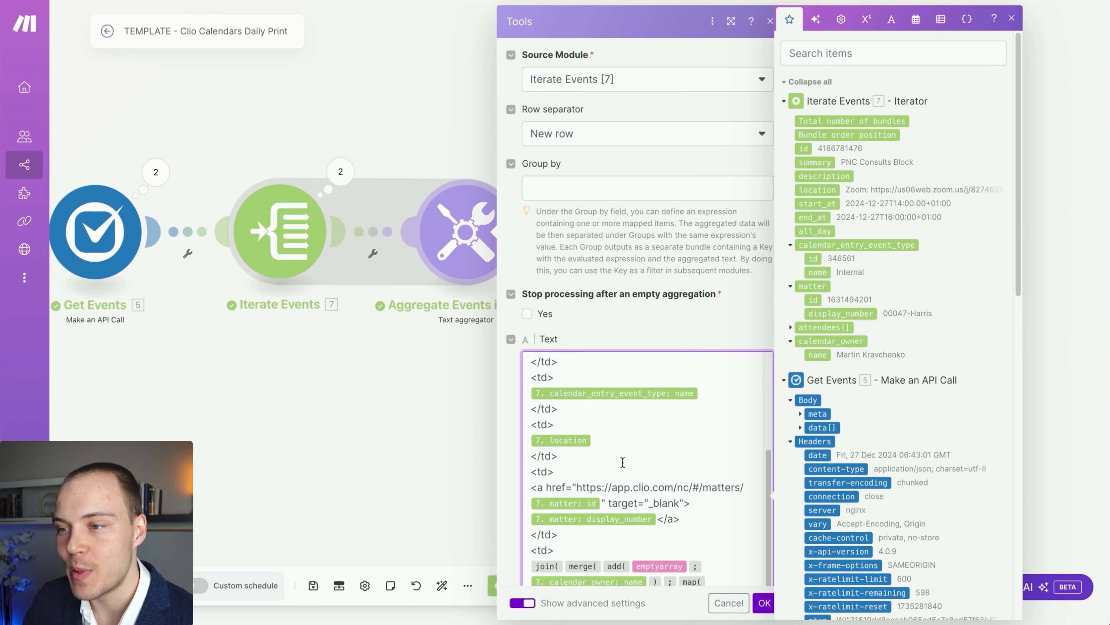
scroll(642, 466, up, 3)
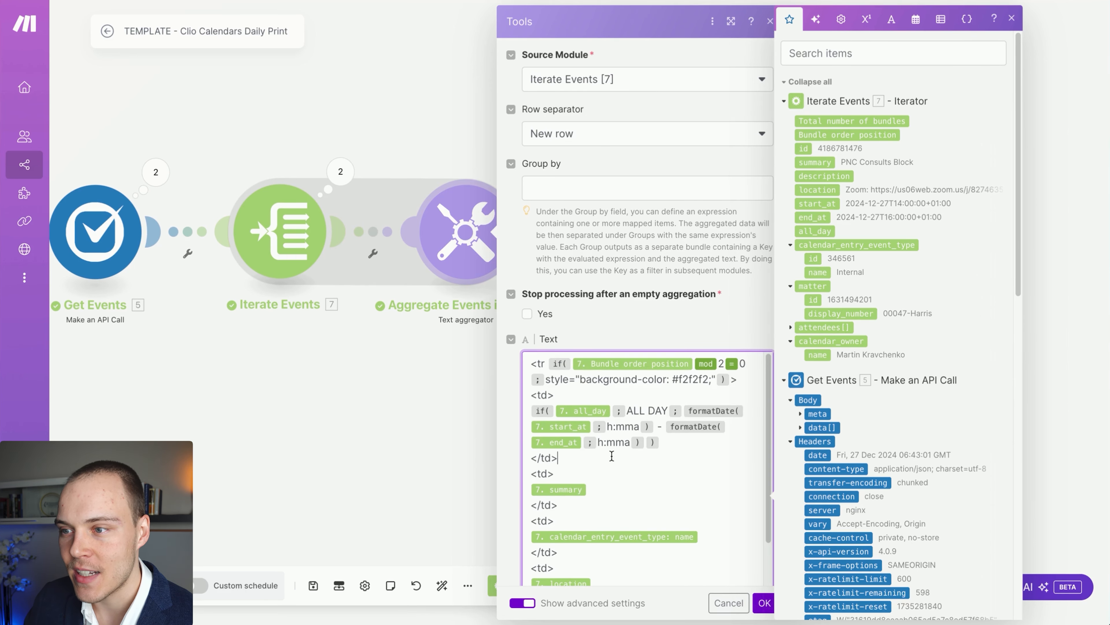
click(438, 408)
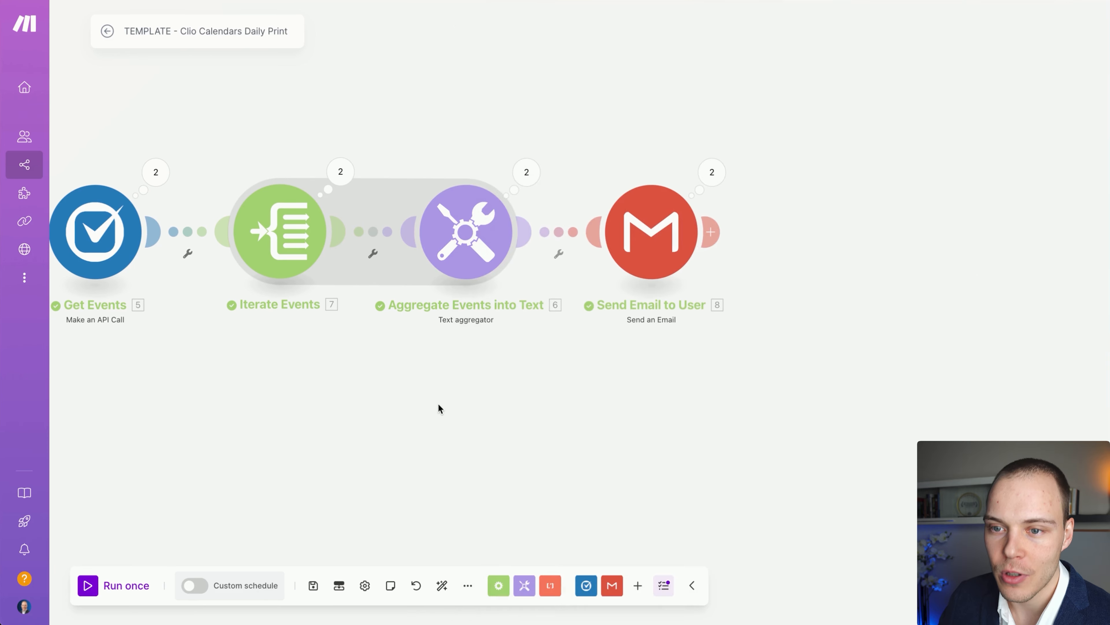
Inspect the text aggregator's Operation 2 output and read through the HTML rows in its text bundle.
drag(647, 397, 534, 394)
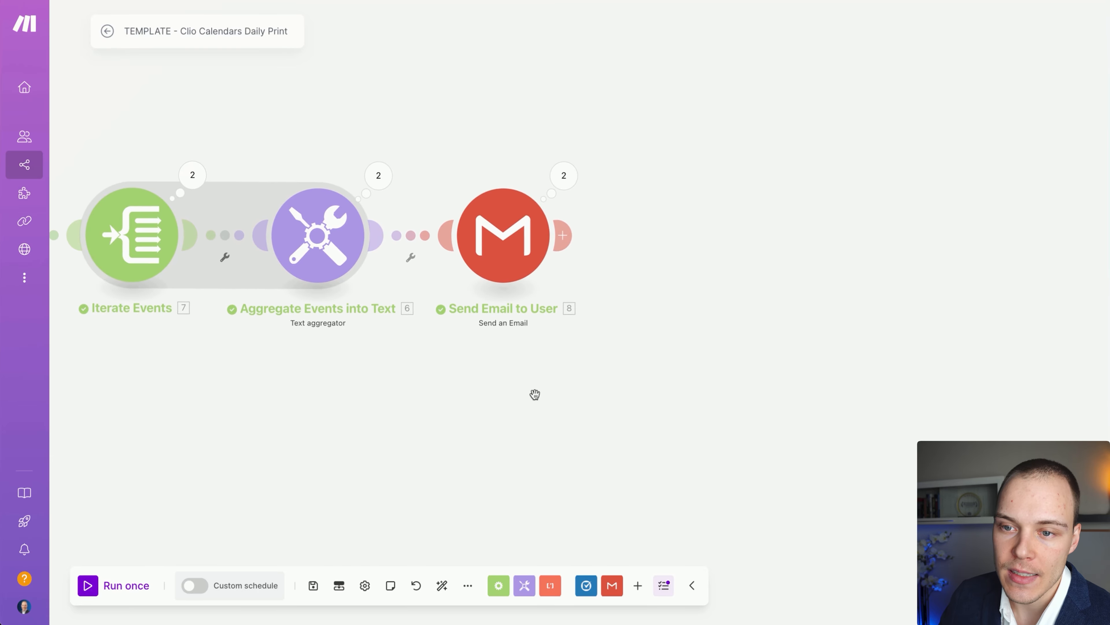
click(519, 265)
click(505, 190)
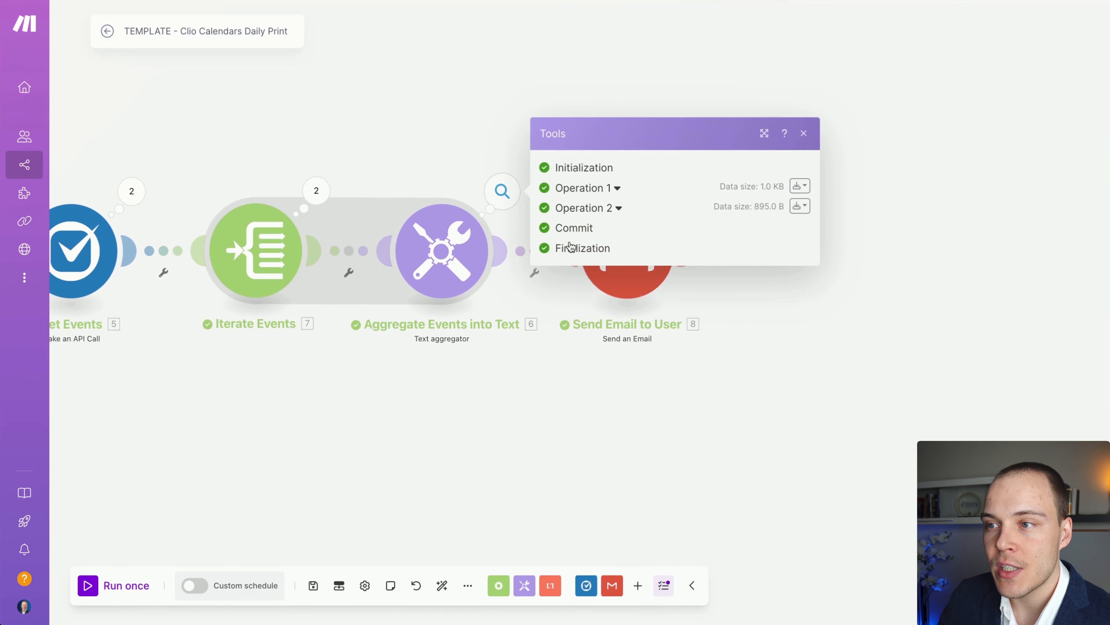
click(601, 209)
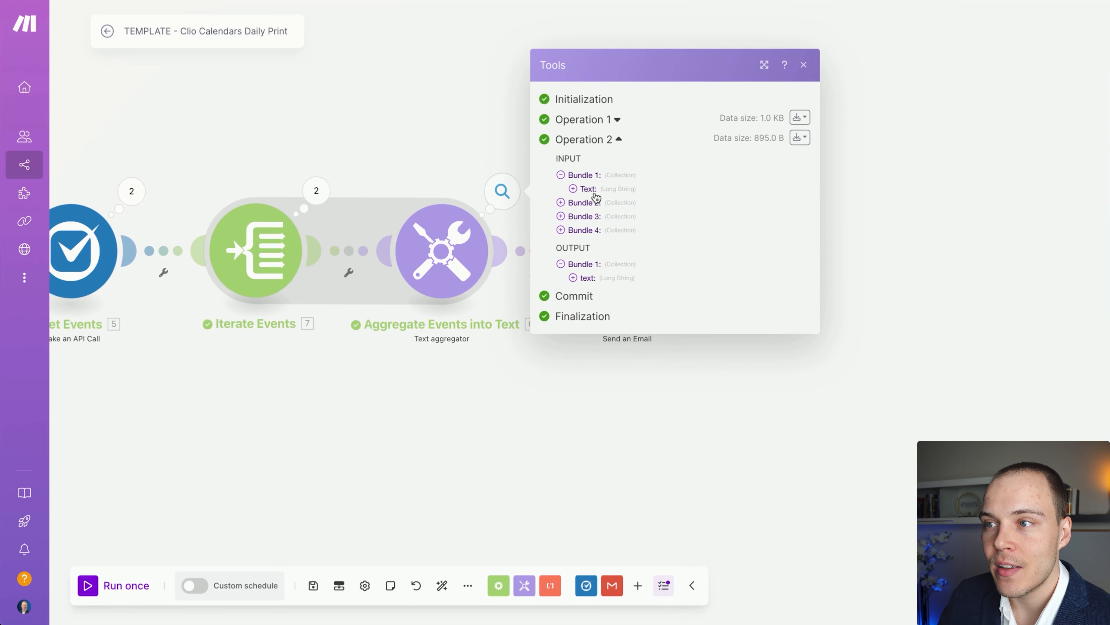
click(595, 280)
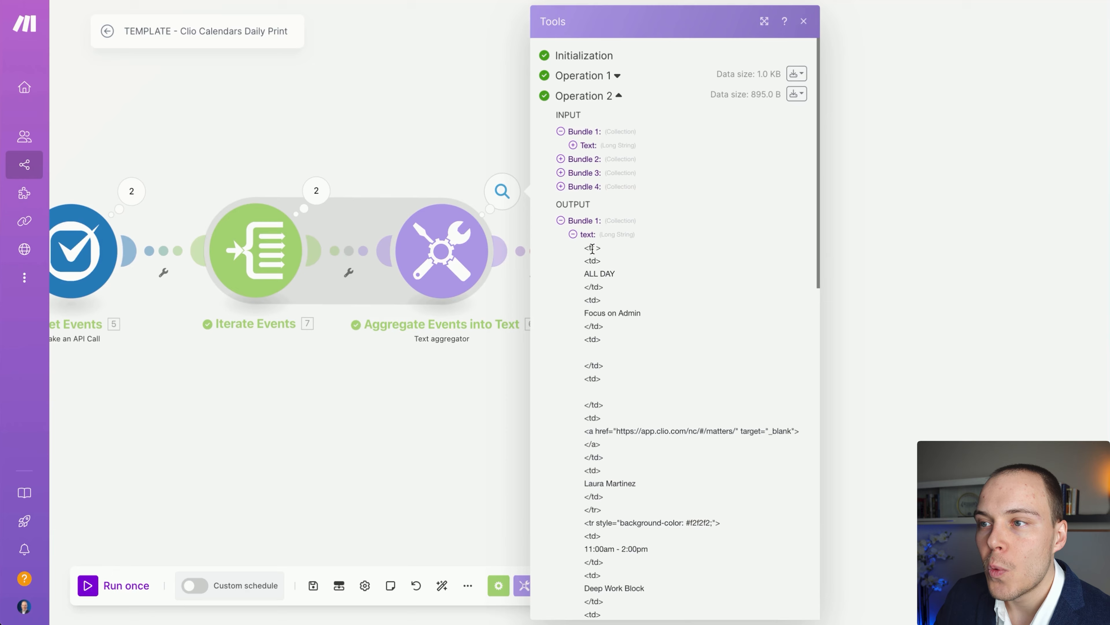
scroll(586, 253, down, 2)
scroll(601, 313, down, 4)
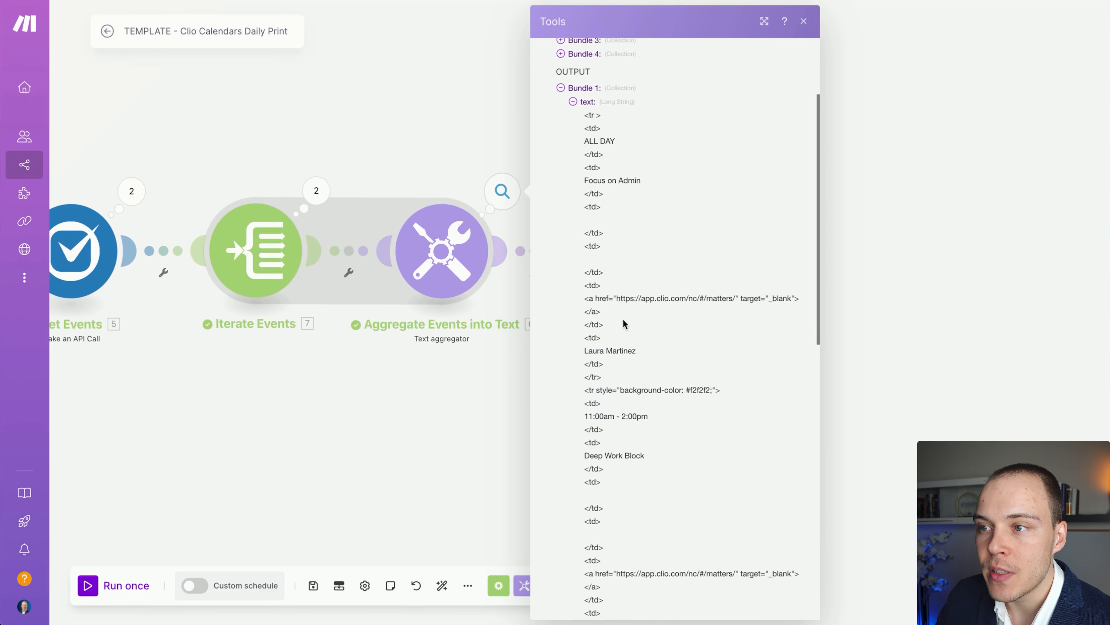
drag(408, 446, 404, 444)
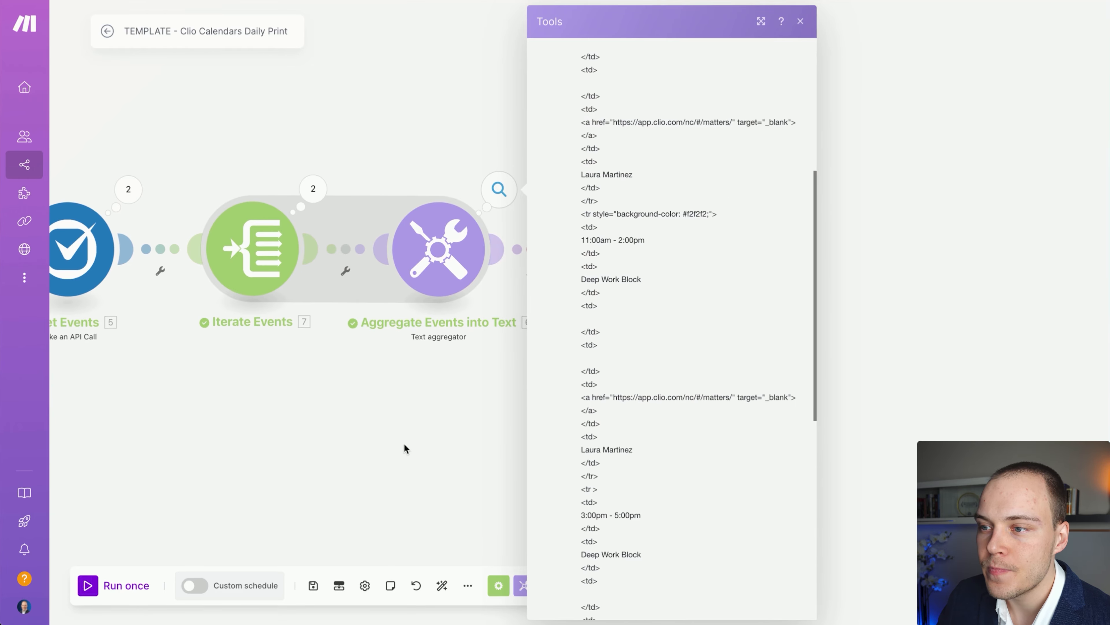
Check the Send Email to User recipient mapping and trace the creator email back to the Iterate Calendars module.
click(477, 389)
click(468, 278)
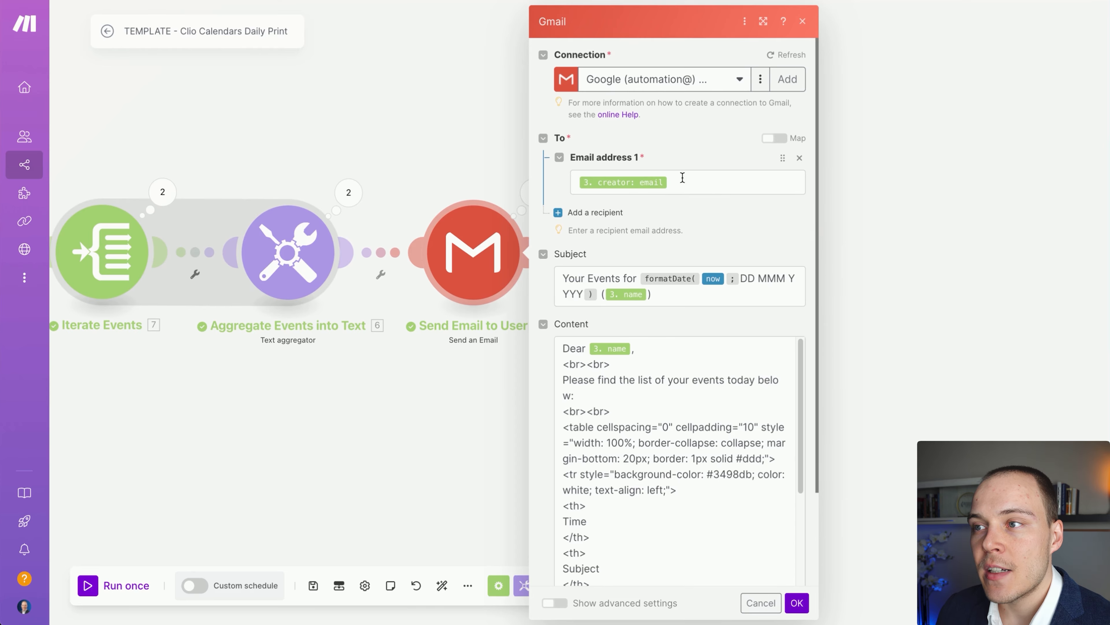
click(647, 184)
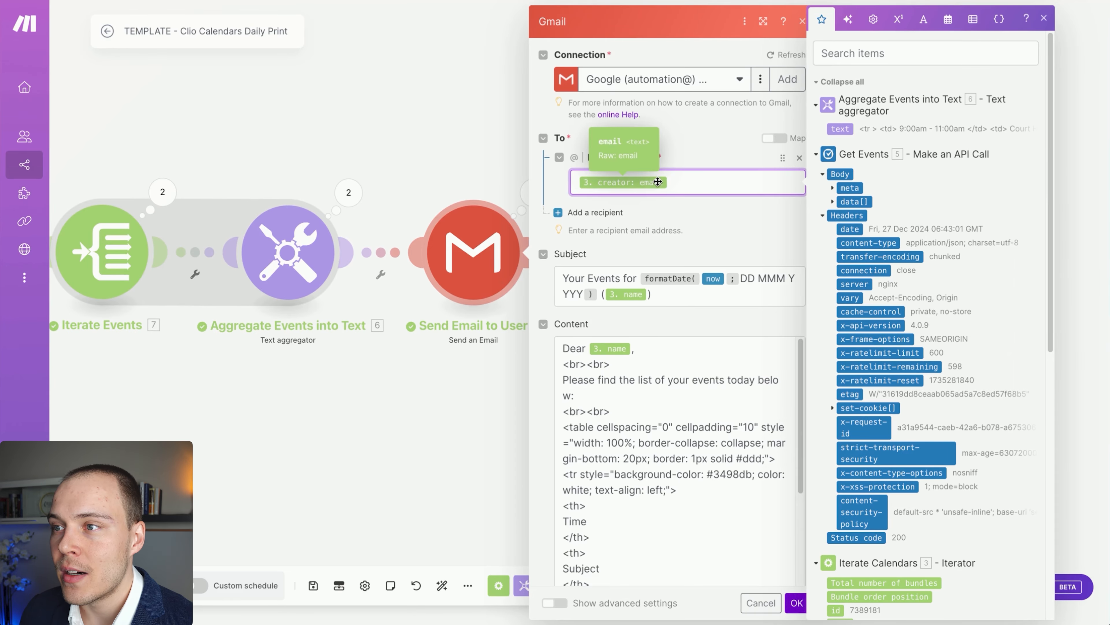
scroll(859, 322, down, 10)
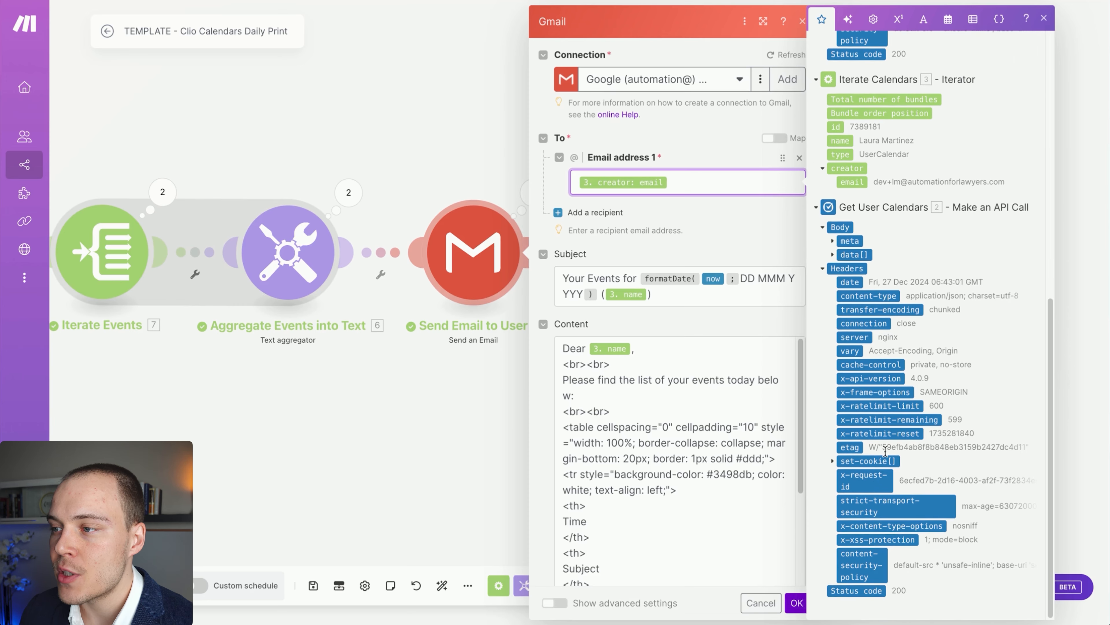
scroll(850, 292, up, 1)
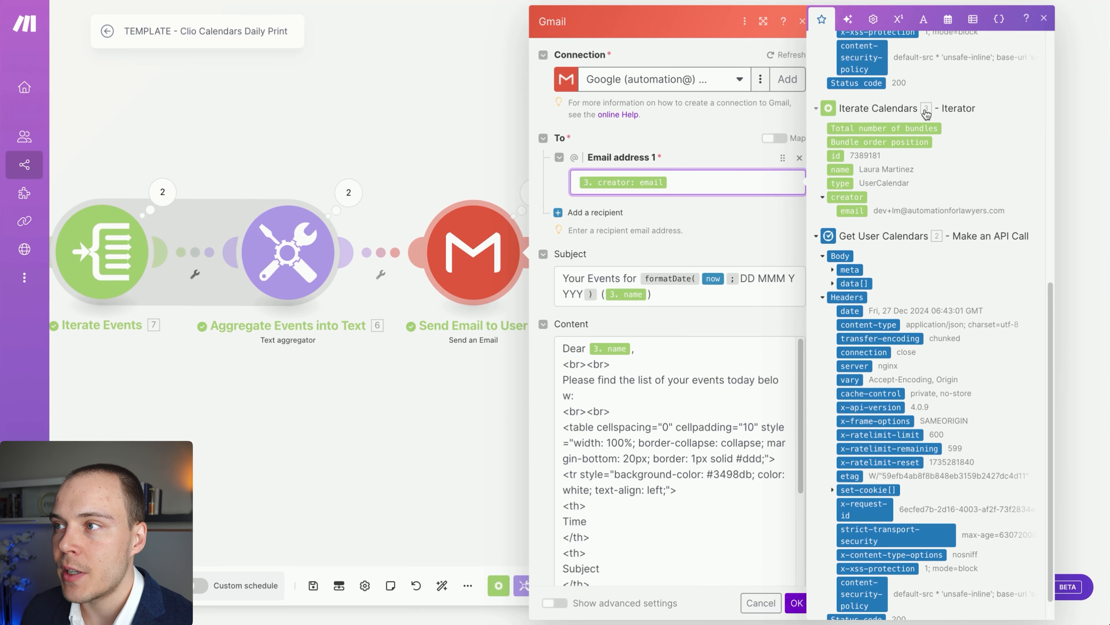
scroll(294, 374, down, 2)
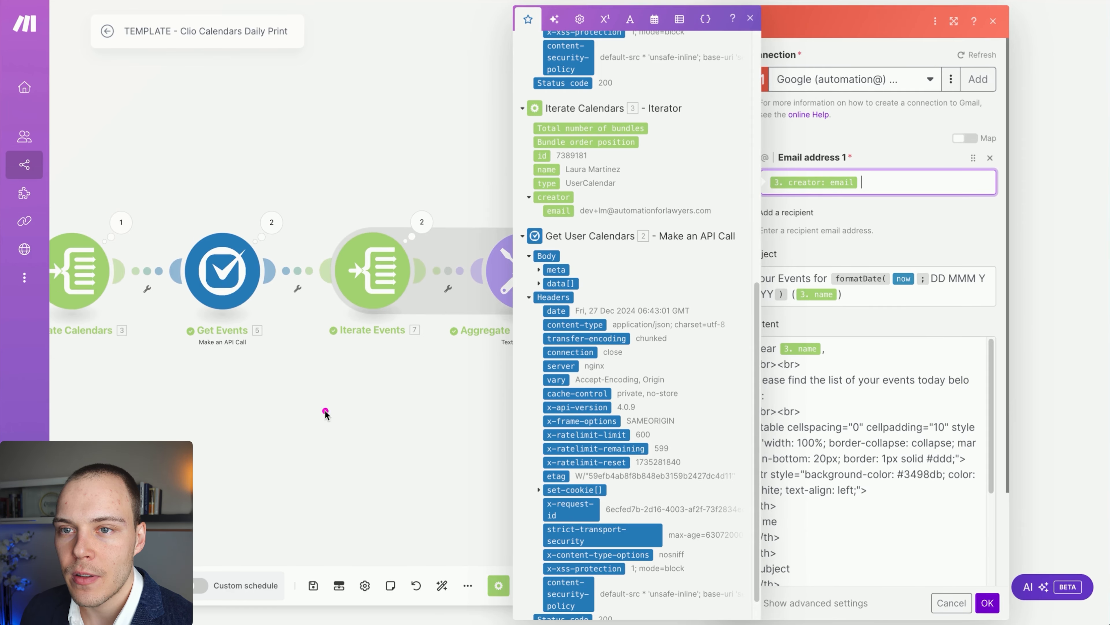
drag(323, 410, 120, 290)
drag(482, 349, 353, 356)
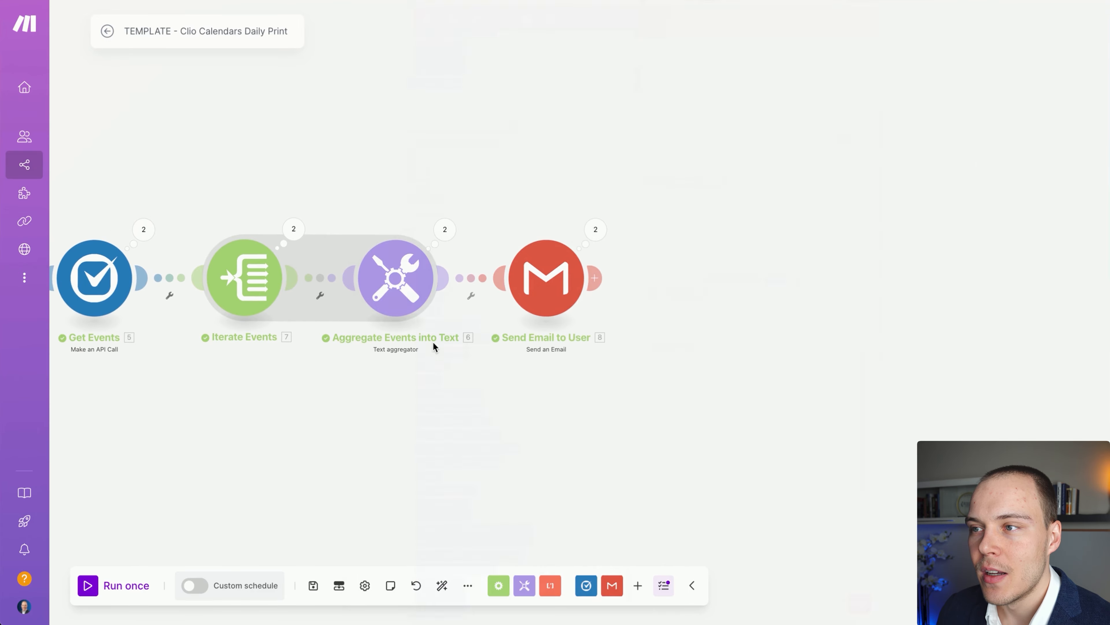
Review the email subject's DD MMM YYYY date formula and its mapped name, locating that name under Iterate Calendars.
click(576, 295)
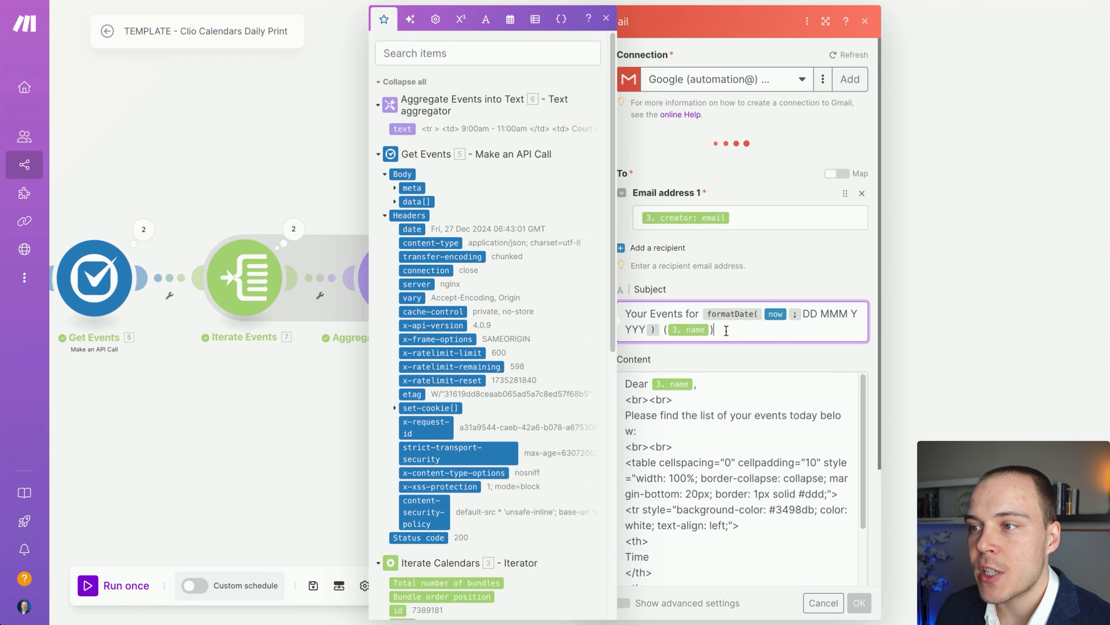
scroll(704, 264, up, 1)
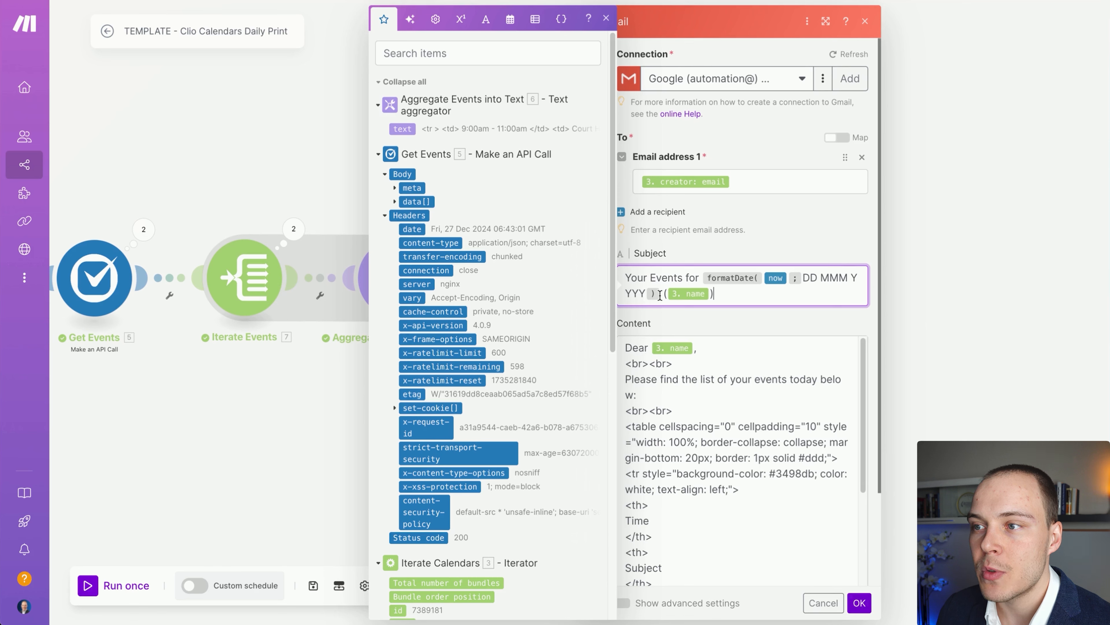
click(828, 278)
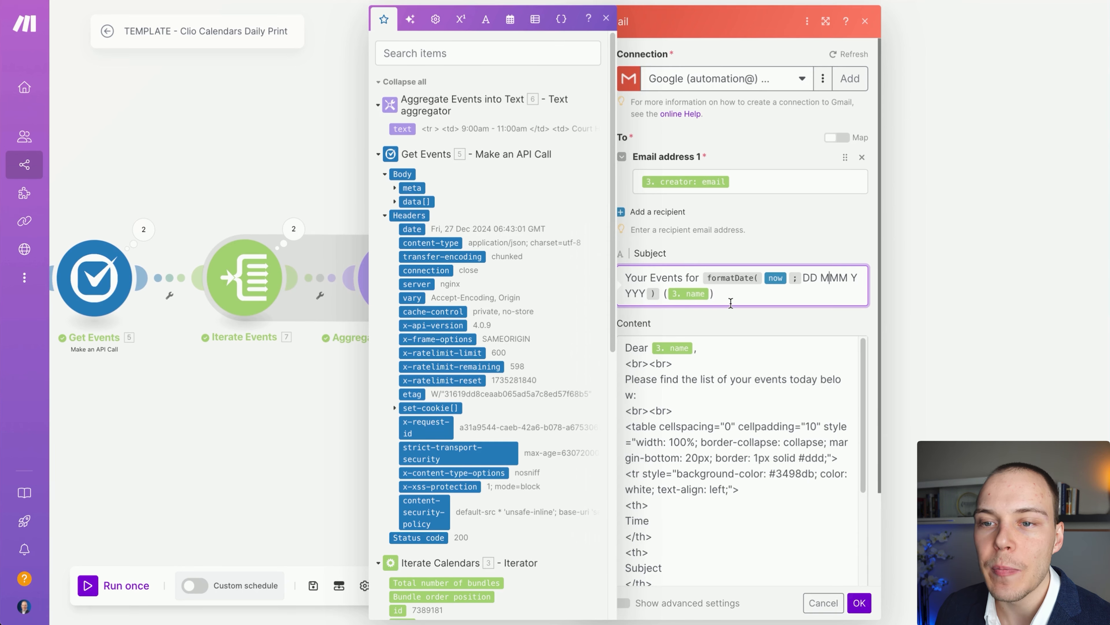
drag(741, 296, 671, 293)
click(748, 290)
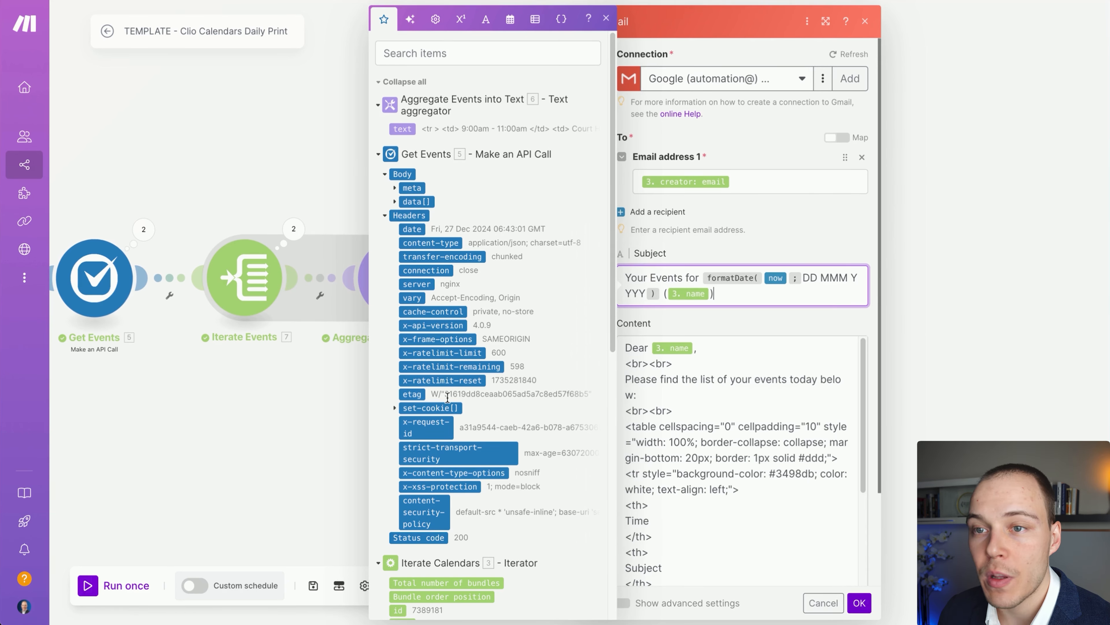
scroll(444, 466, down, 5)
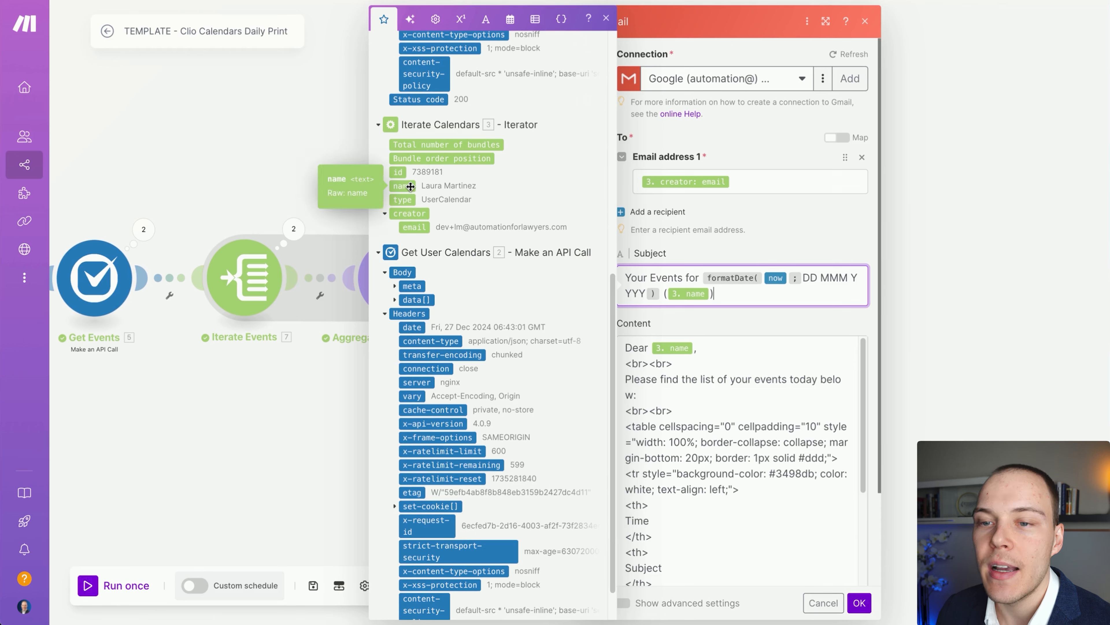
scroll(662, 340, down, 1)
scroll(634, 353, up, 1)
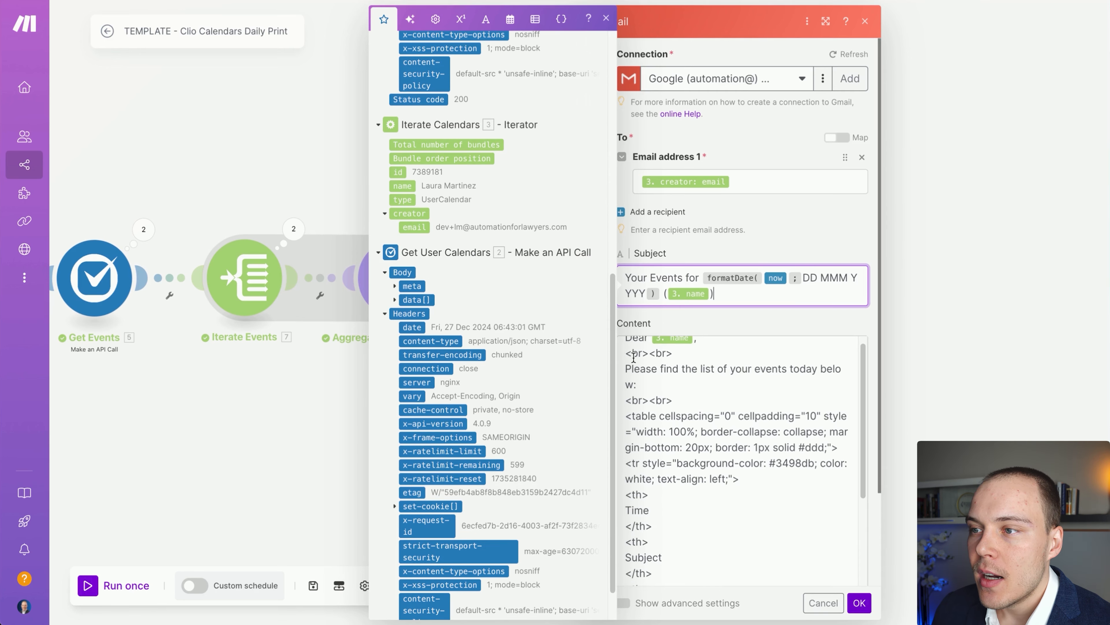
Review the email content's greeting, intro sentence, styled table opening and first header cells.
drag(626, 344, 725, 354)
click(733, 377)
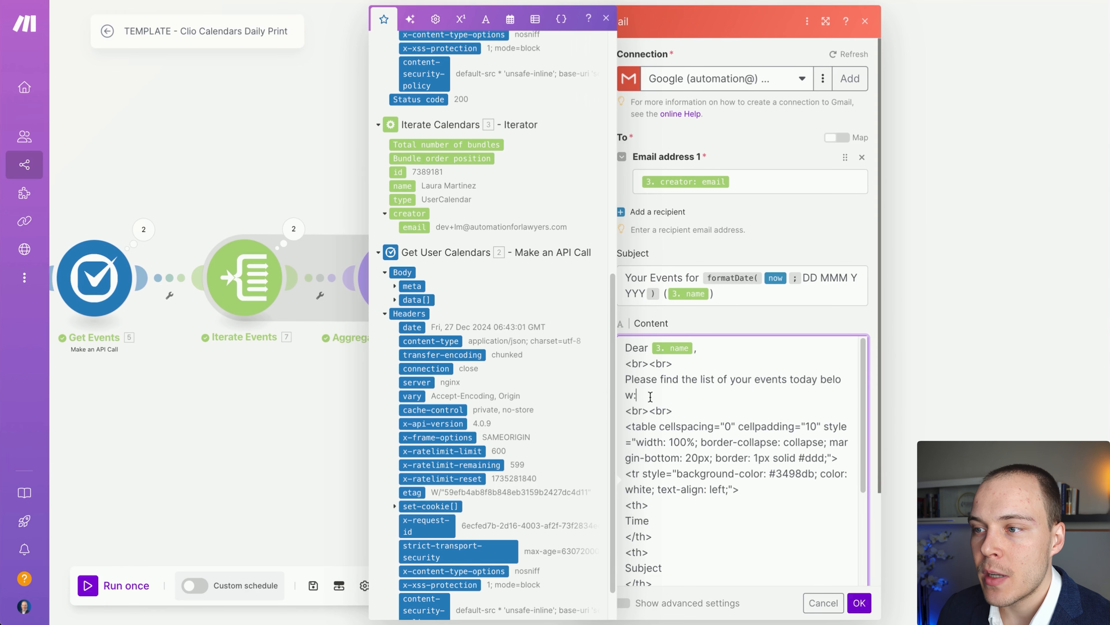
scroll(669, 427, down, 1)
drag(732, 474, 628, 407)
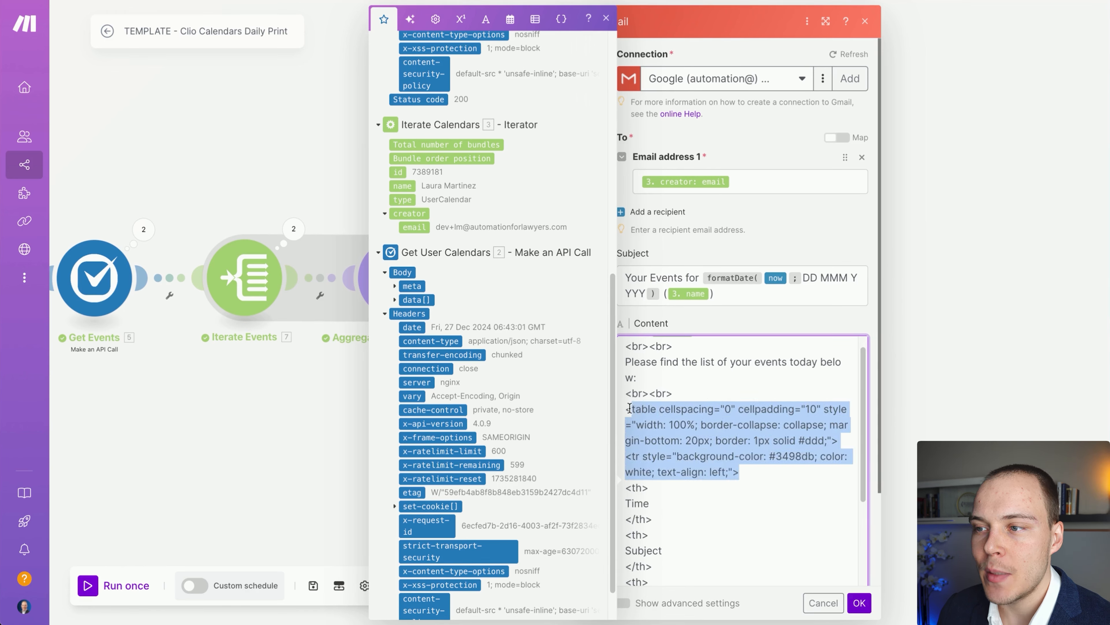
scroll(629, 409, down, 2)
click(643, 441)
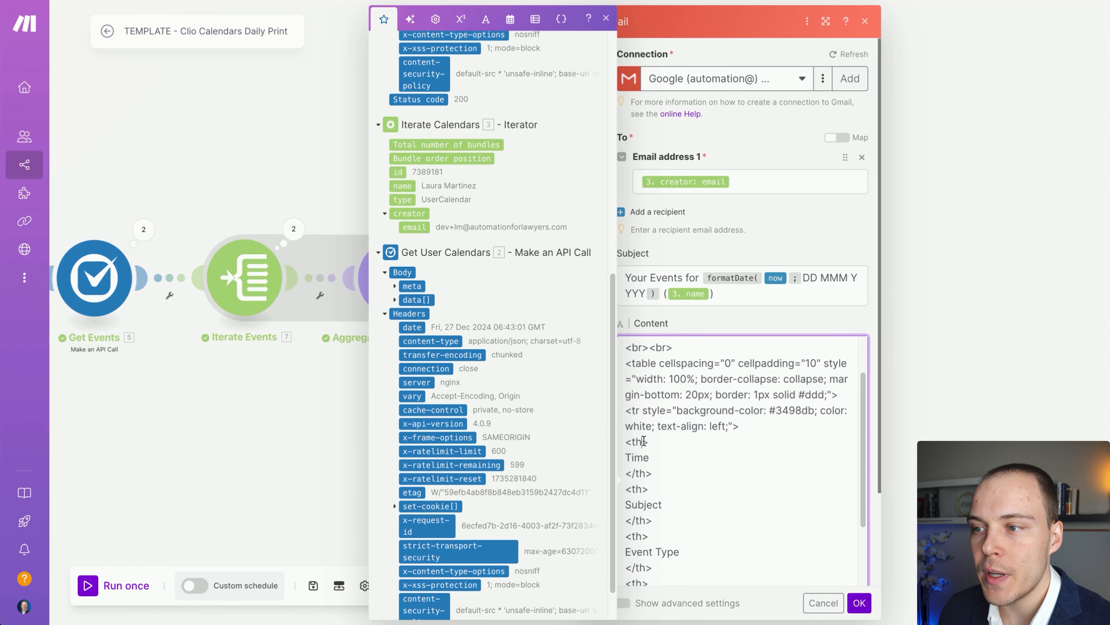
scroll(656, 479, down, 1)
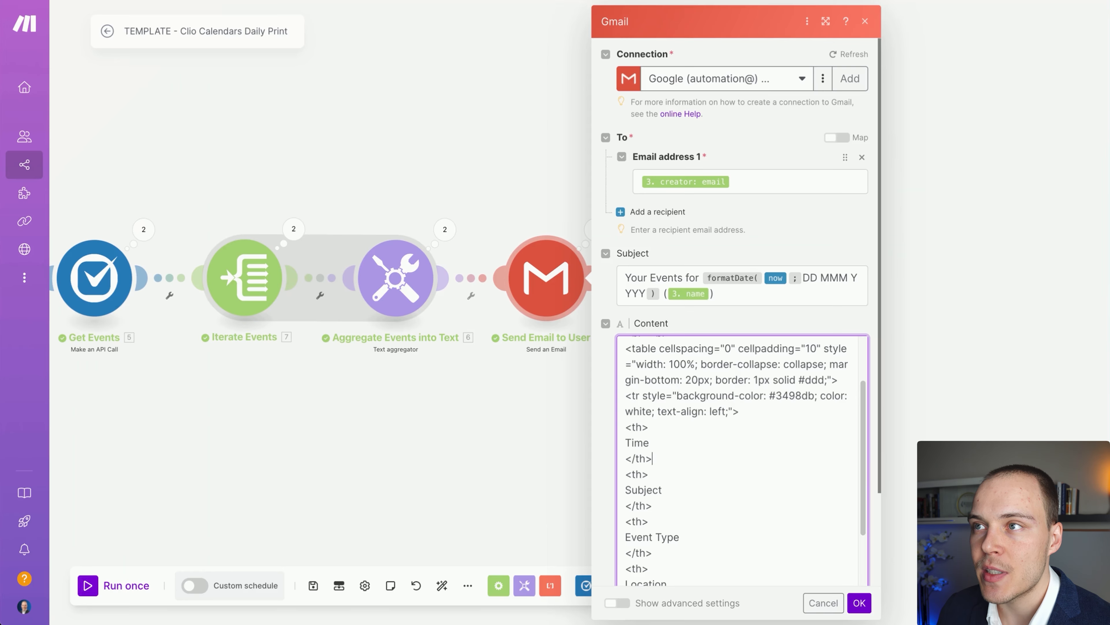
Examine the rest of the email content: remaining headers, mapped aggregator text, closing table tag and ABC Law Firm Management signature.
scroll(704, 441, down, 10)
scroll(673, 485, down, 1)
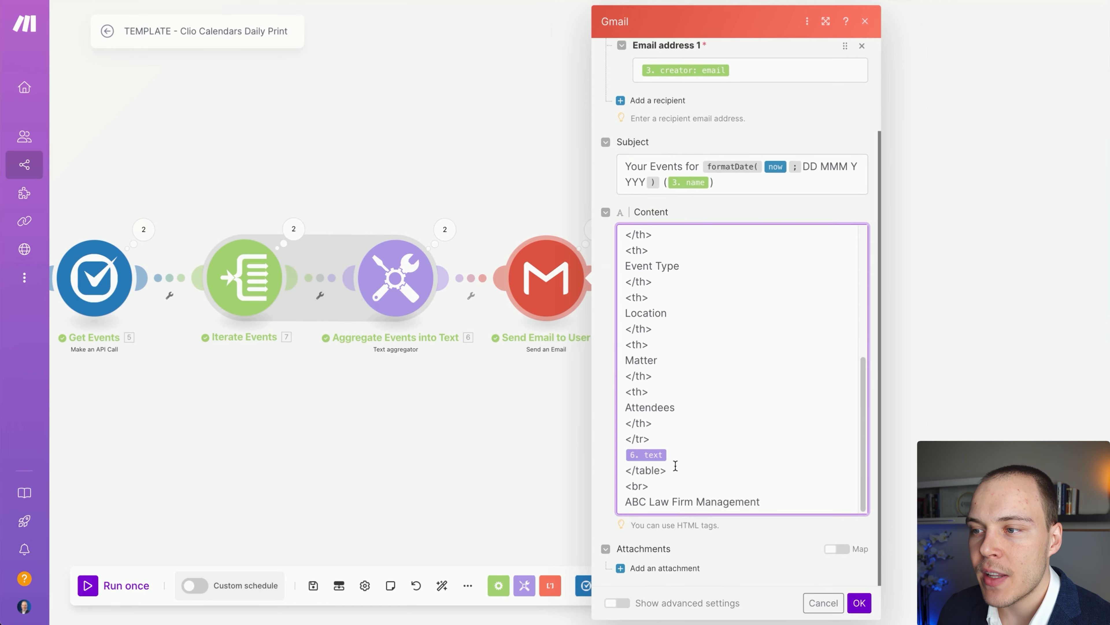
drag(687, 454, 615, 452)
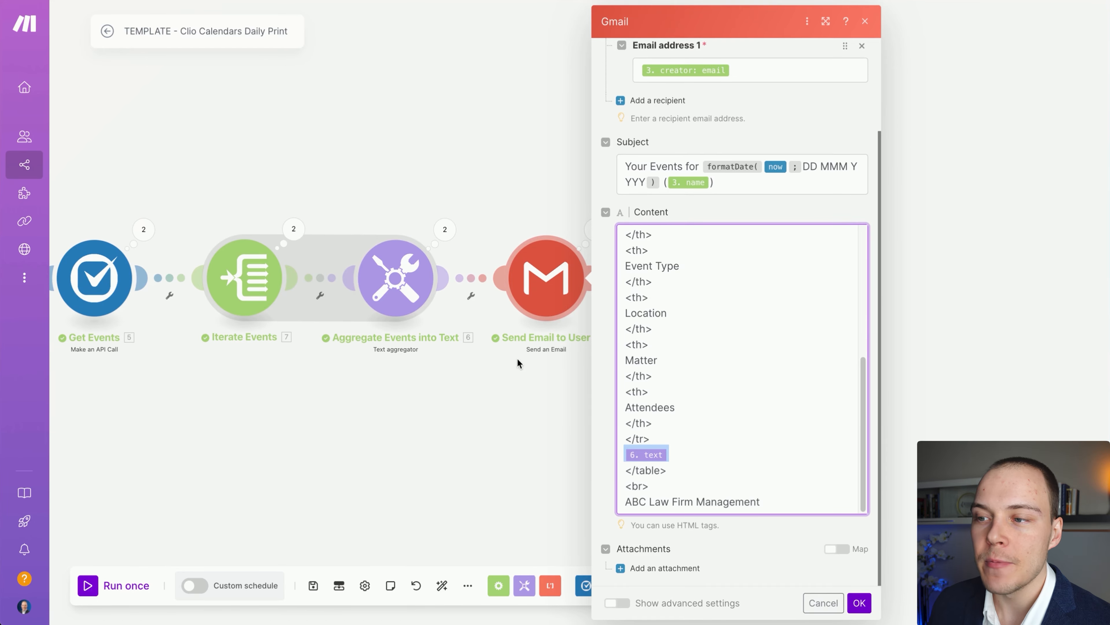
drag(678, 470, 606, 472)
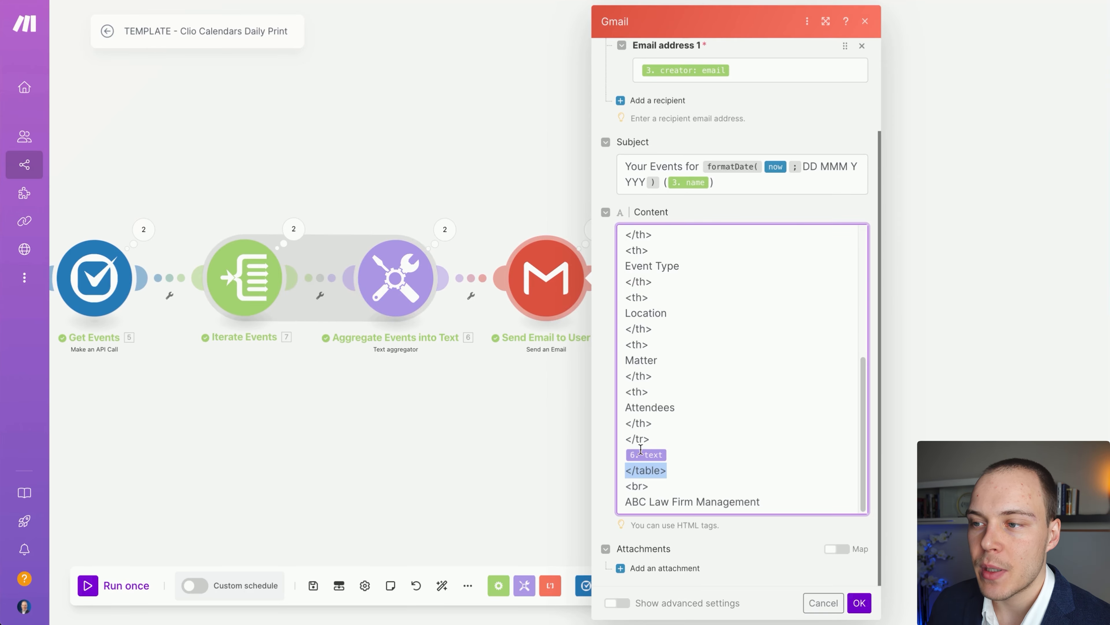
click(721, 472)
drag(797, 498, 625, 501)
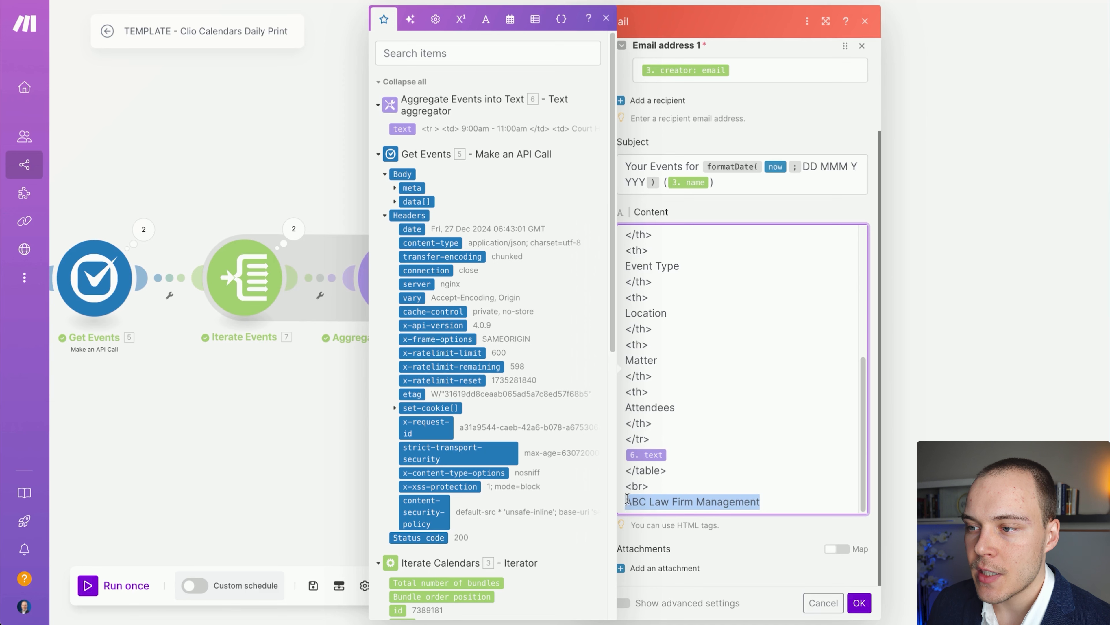
click(736, 501)
click(755, 535)
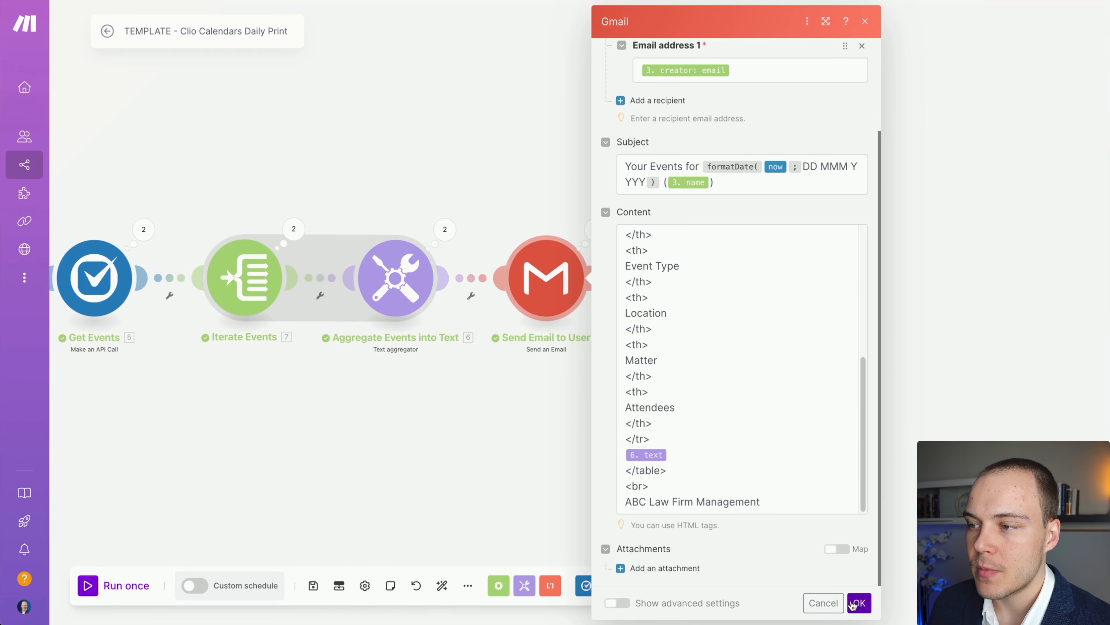
Close the Send Email to User settings and return to the full scenario, starting from Get User Calendars.
click(834, 604)
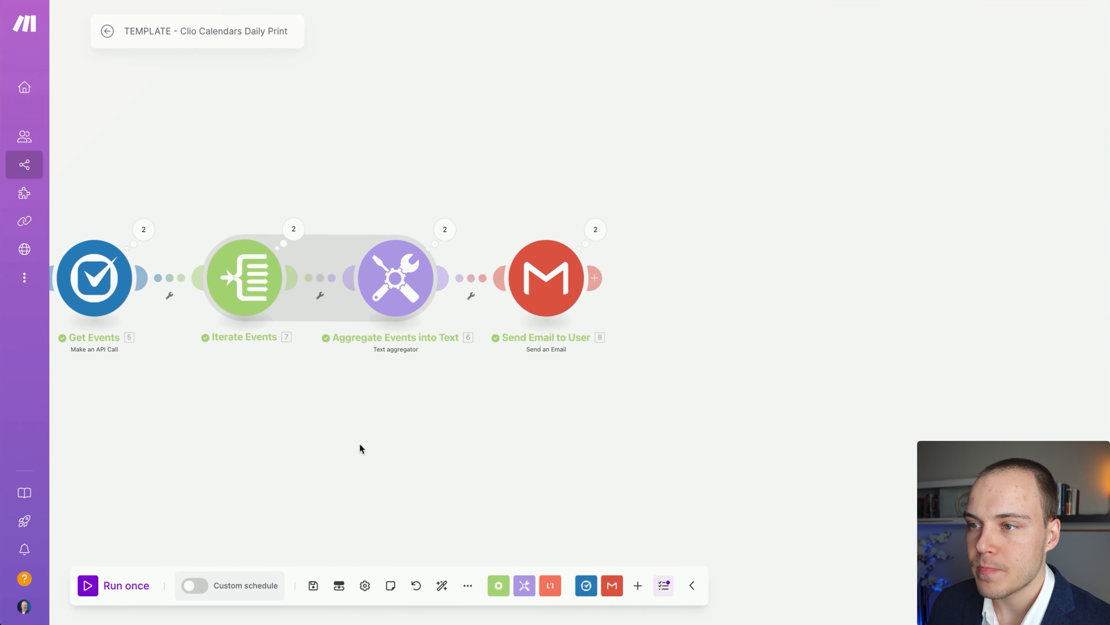
drag(367, 443, 693, 424)
scroll(625, 425, down, 1)
drag(521, 424, 581, 423)
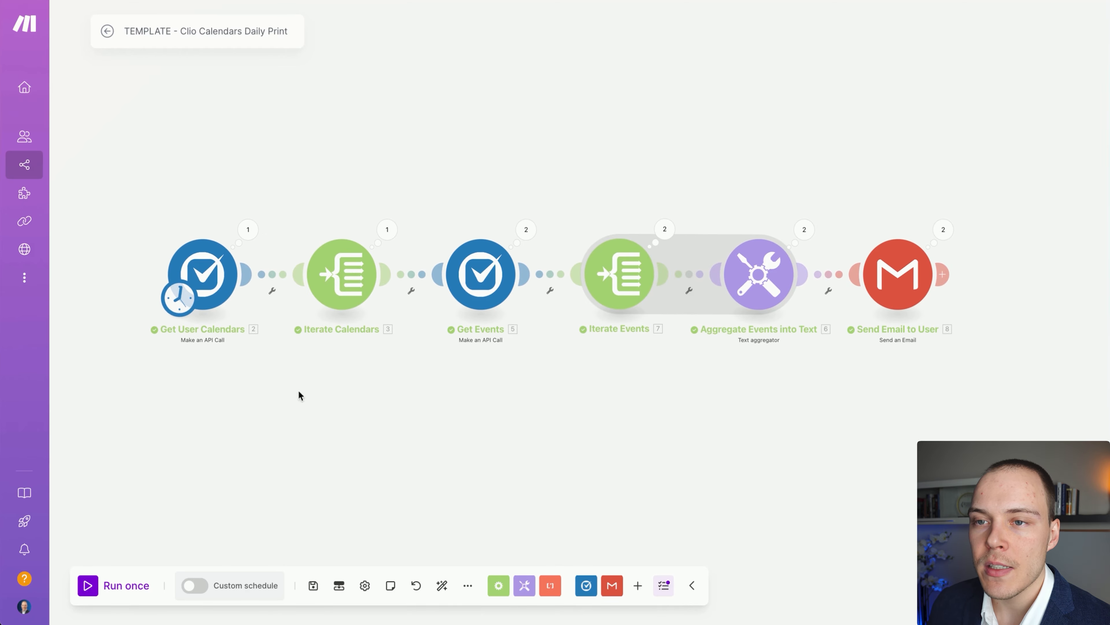
drag(369, 379, 357, 383)
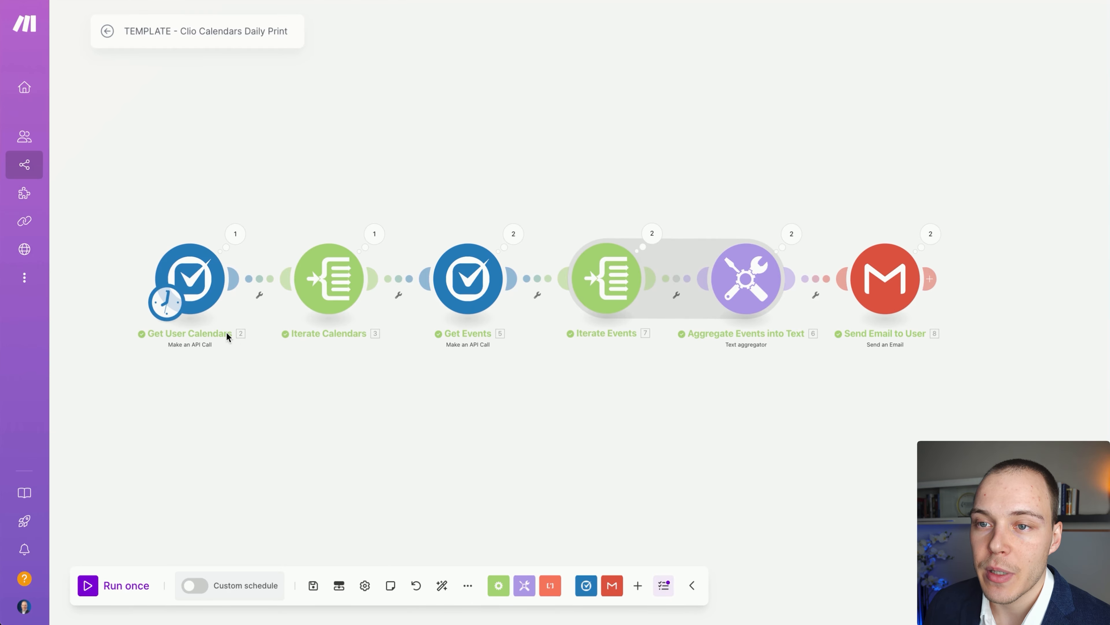
drag(196, 352, 176, 357)
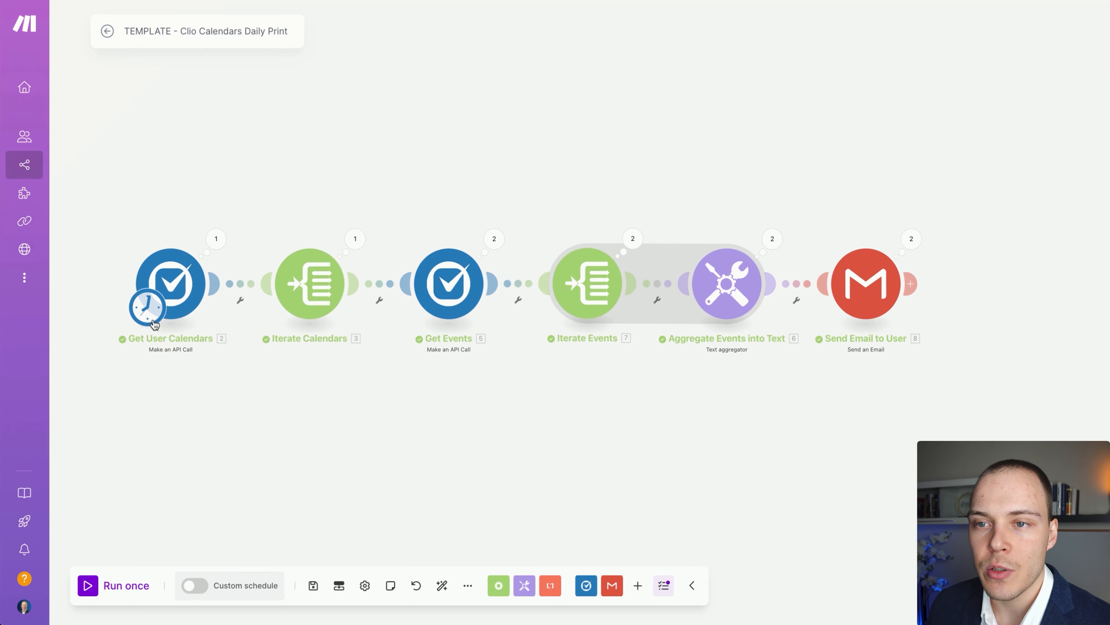
Review the scenario's schedule settings: the available run frequencies, the selected days of the week and the run time.
click(149, 315)
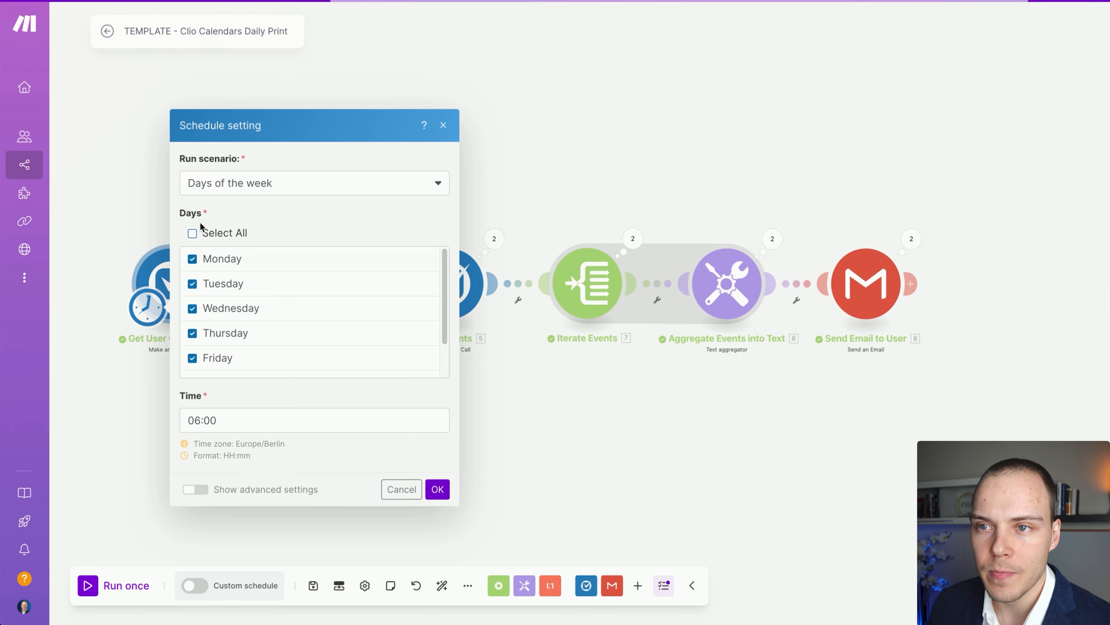
click(247, 186)
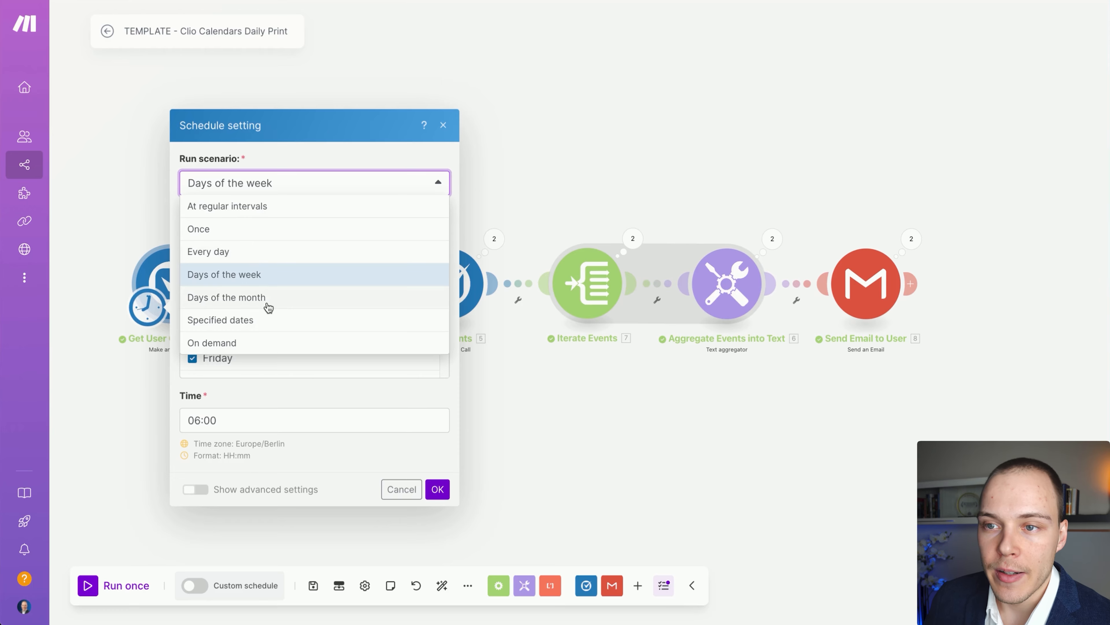
click(264, 192)
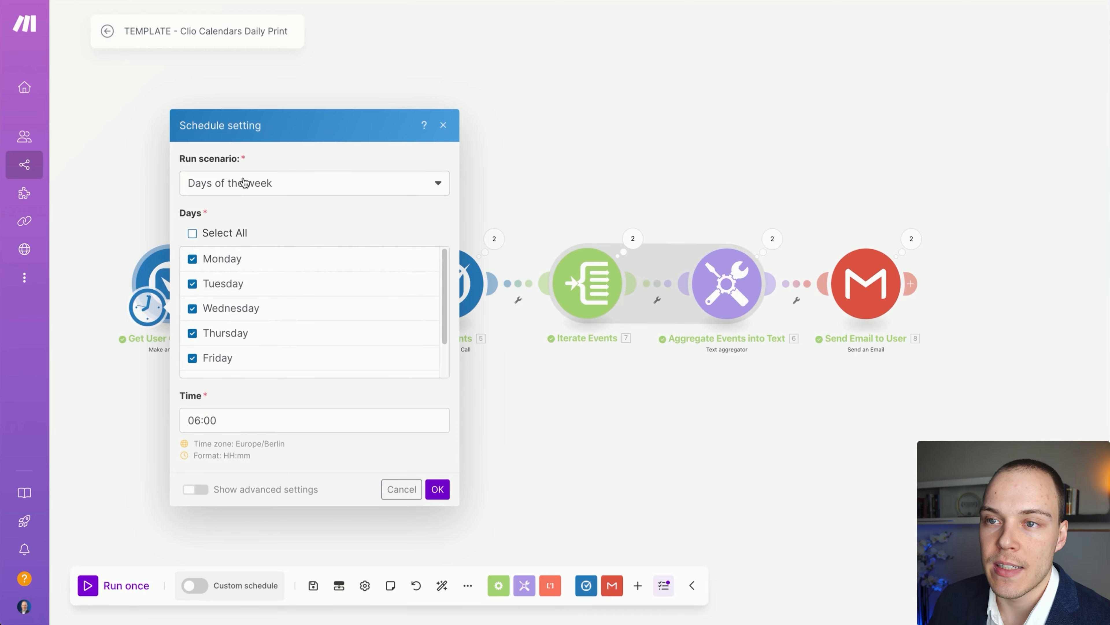
scroll(265, 308, down, 1)
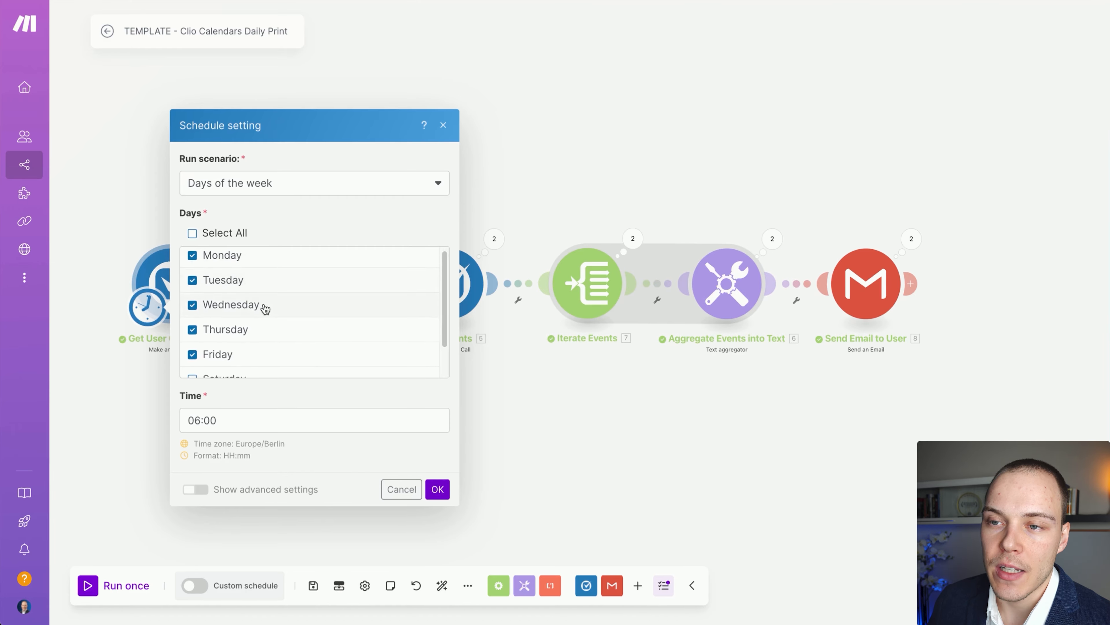
scroll(262, 341, down, 3)
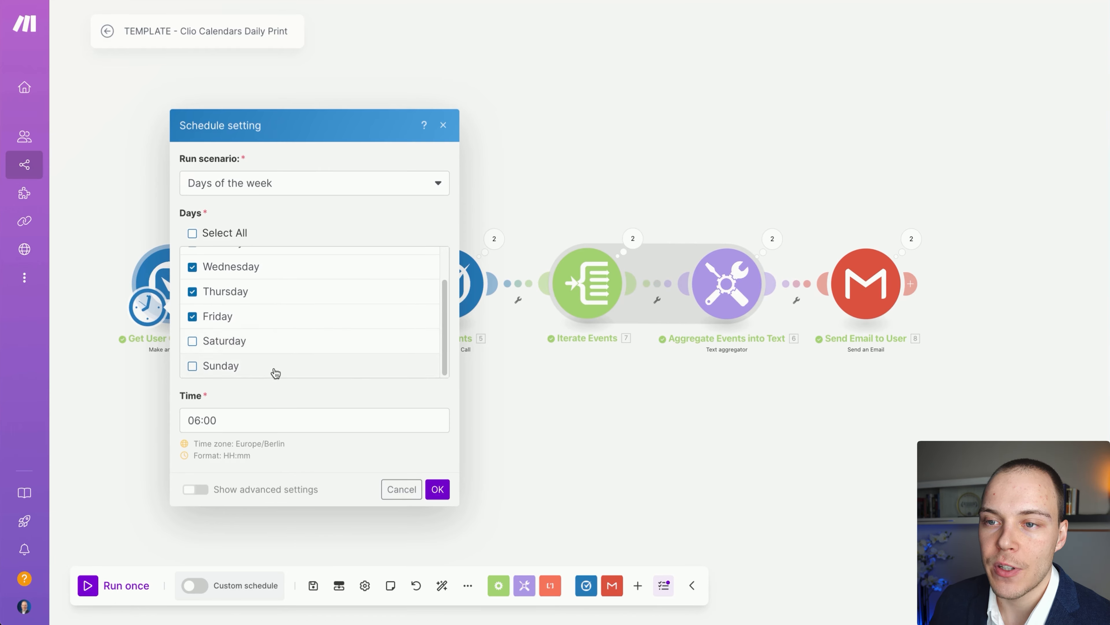
click(223, 419)
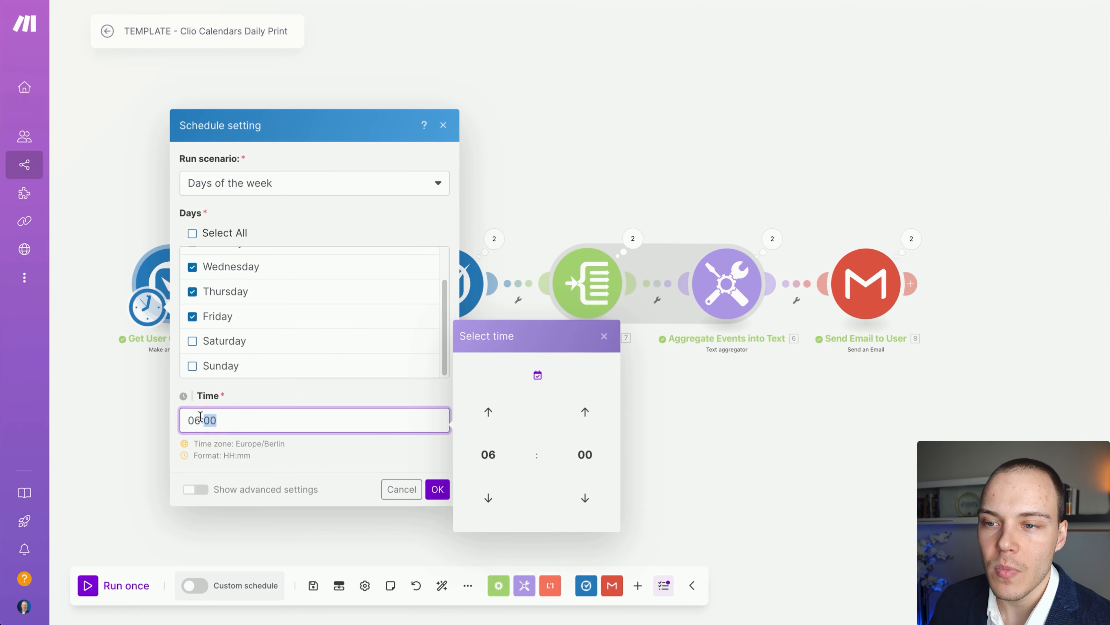
click(250, 404)
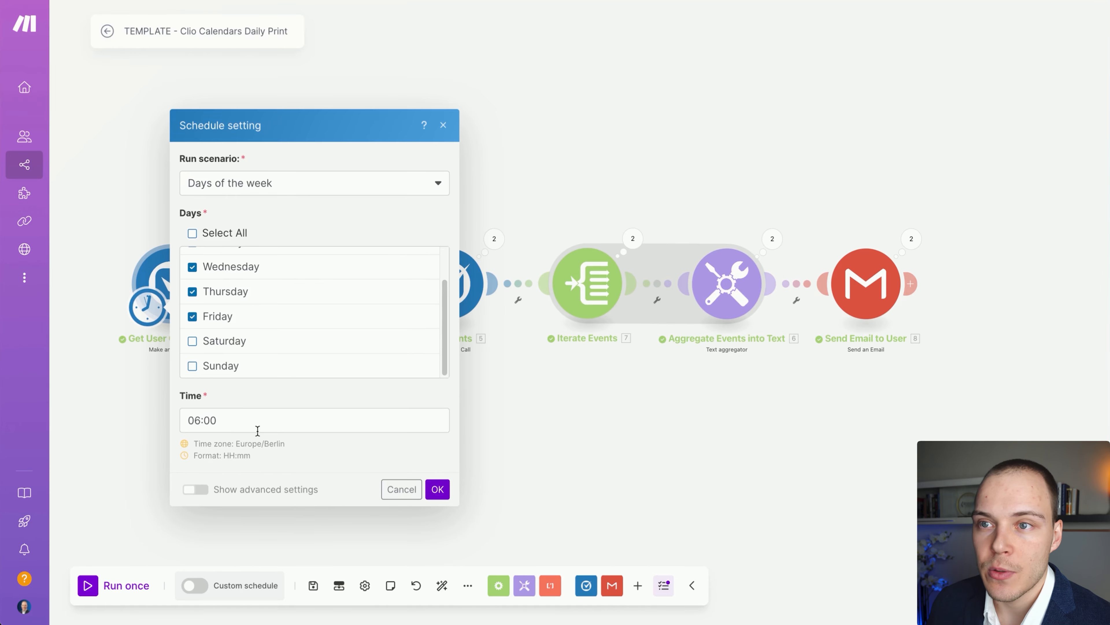
Accept the schedule settings, activate the scenario on its custom schedule and save it.
click(437, 489)
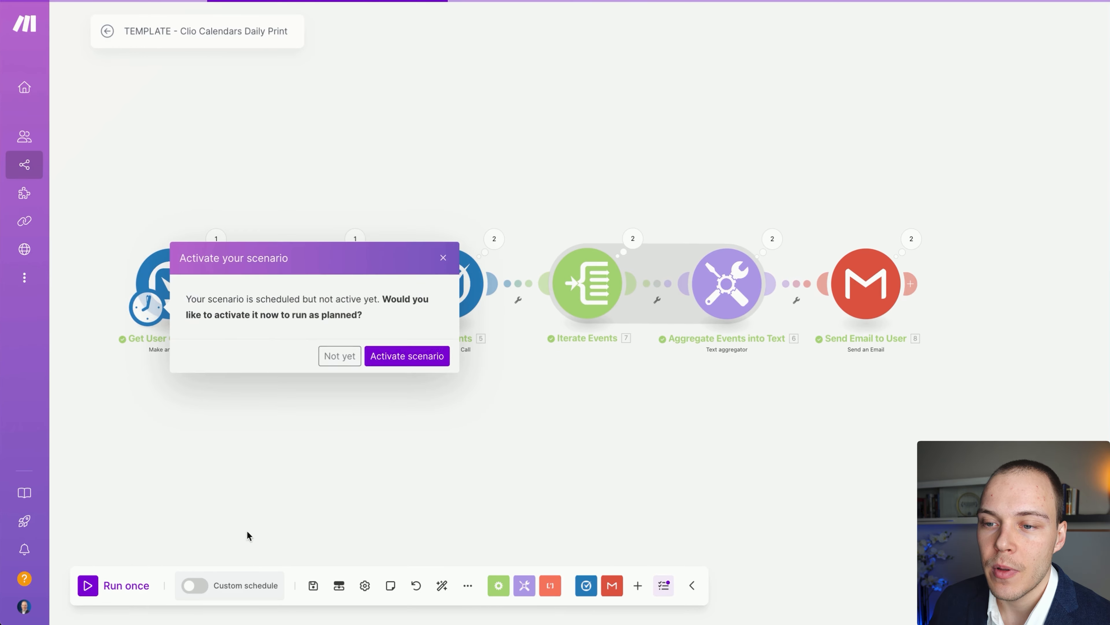
click(416, 357)
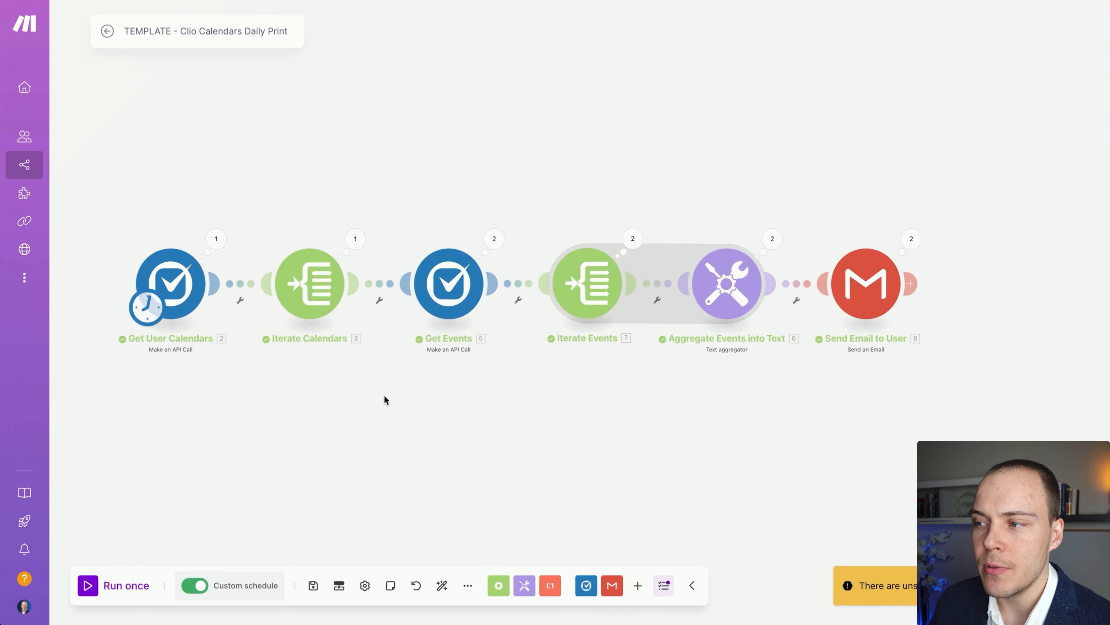
click(313, 586)
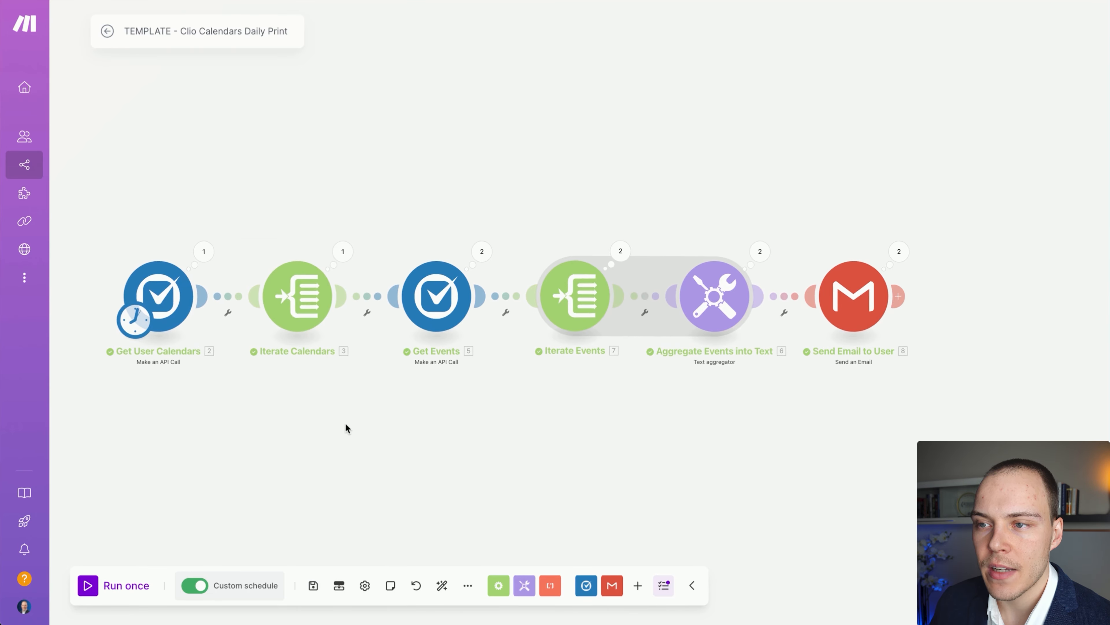
drag(330, 429, 318, 437)
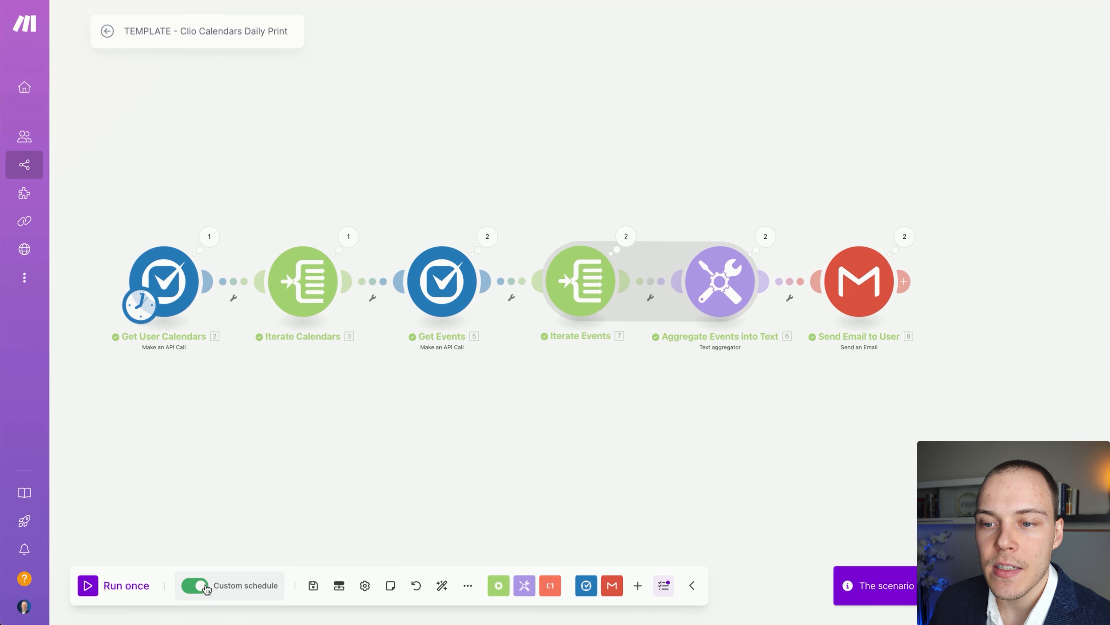
Reopen the scenario editor by way of its overview page and run the whole scenario once.
click(107, 31)
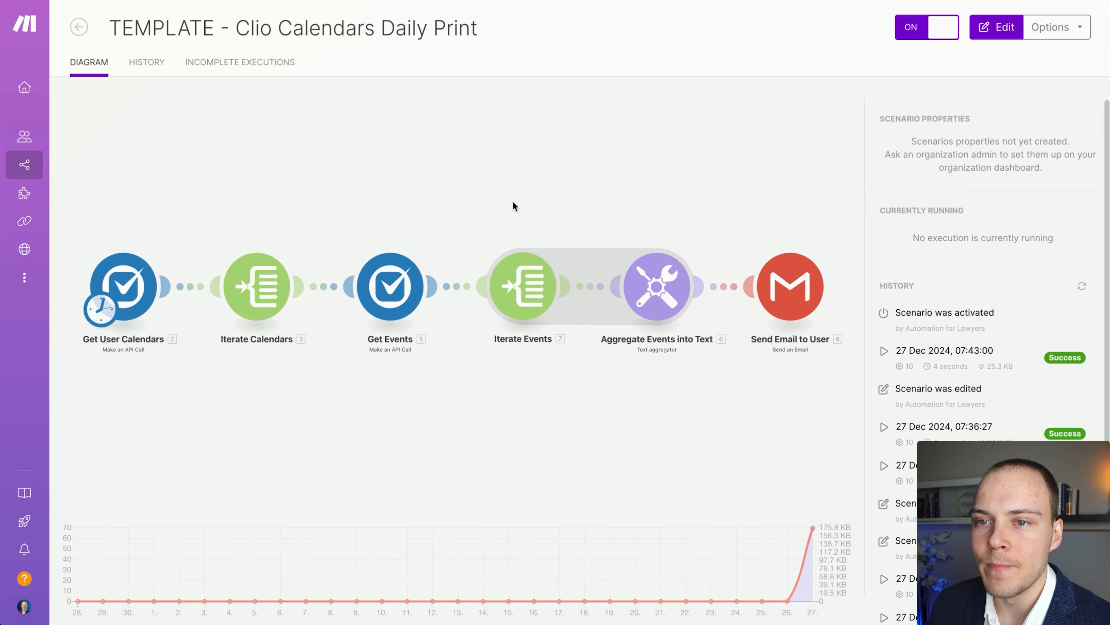
click(518, 182)
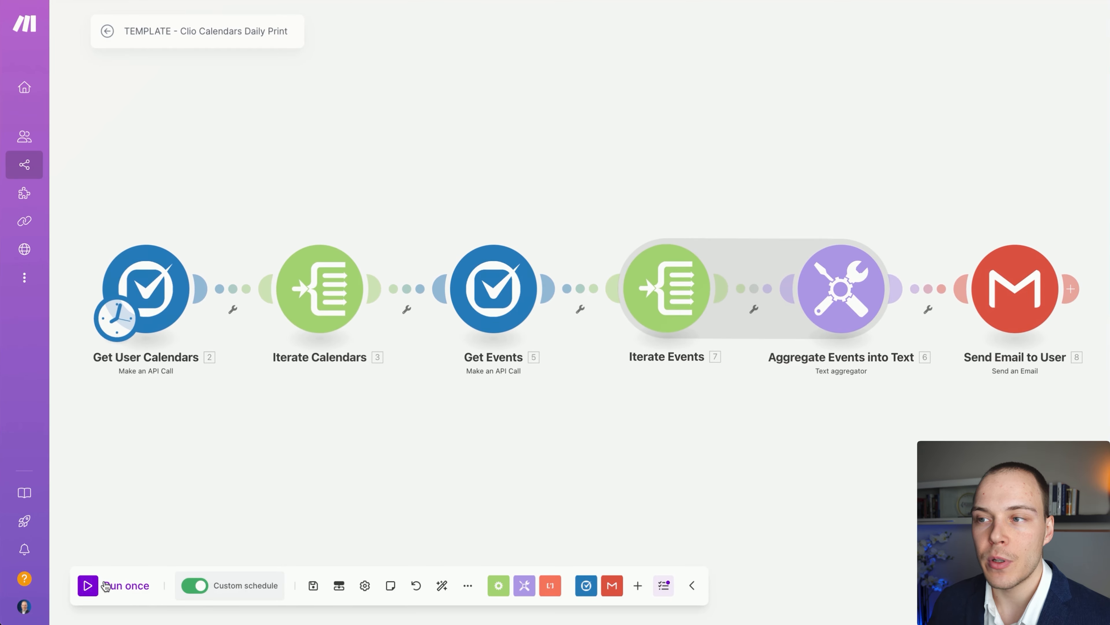
click(132, 593)
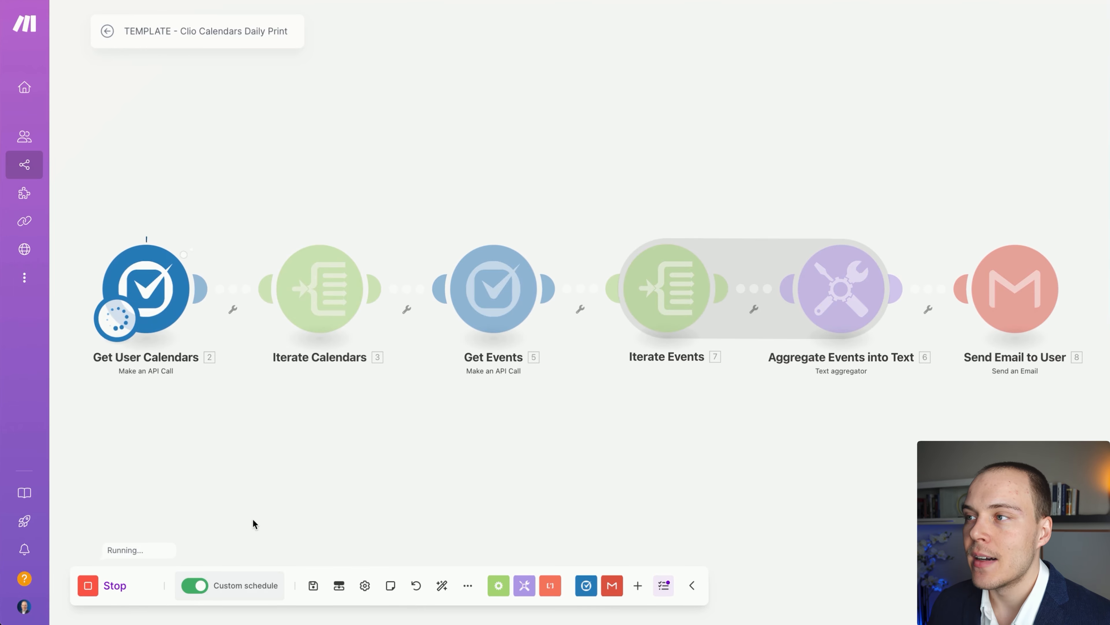
drag(717, 181, 610, 202)
scroll(558, 212, down, 2)
drag(551, 179, 462, 183)
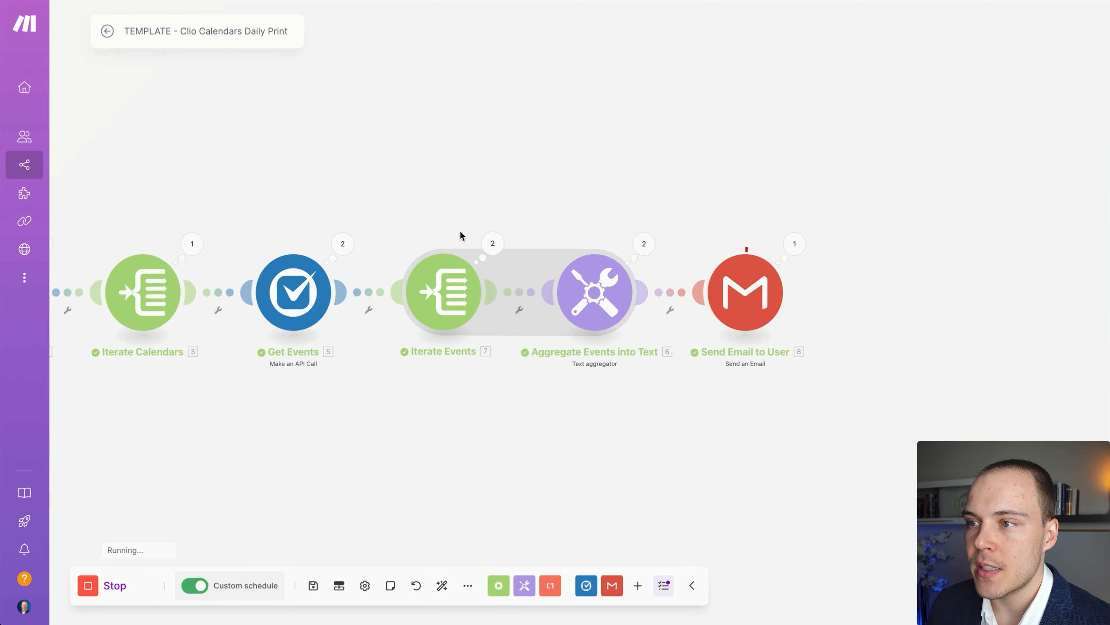
drag(306, 454, 320, 452)
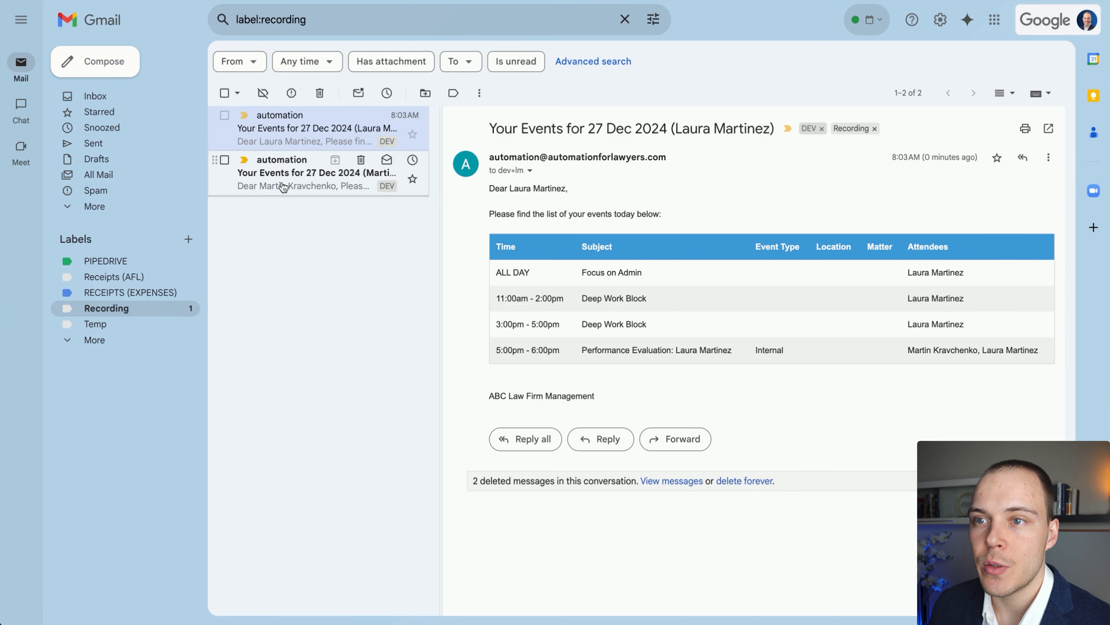
Switch to Gmail, compare both users' event emails for 27 Dec 2024 and inspect the recipient details of the first one.
click(302, 177)
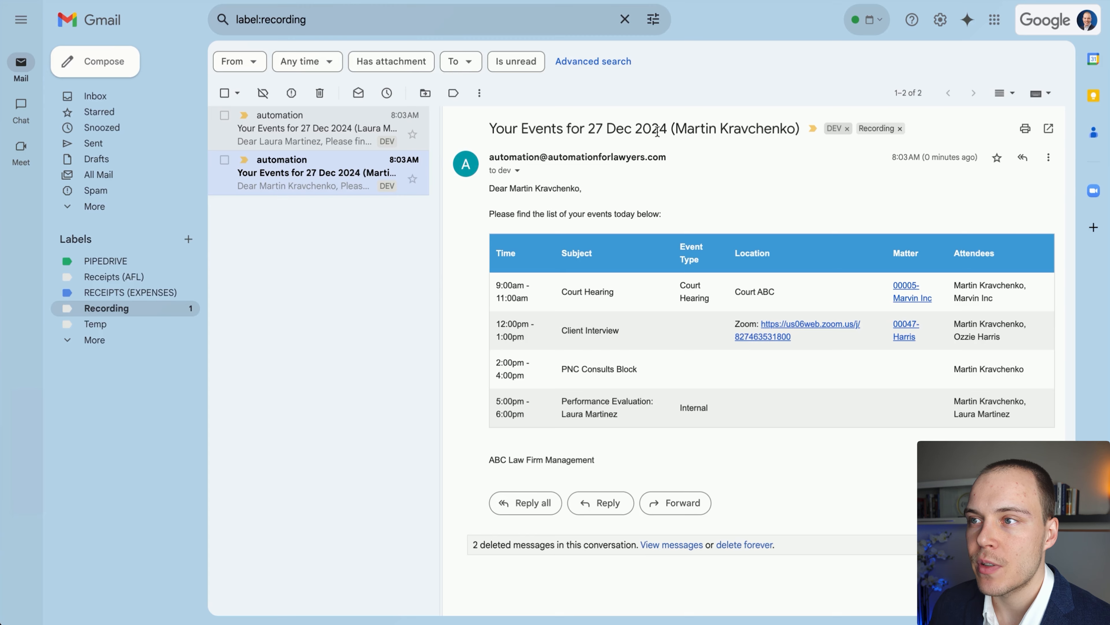
mouse_move(320, 375)
mouse_down()
mouse_move(473, 279)
mouse_move(495, 367)
mouse_move(871, 376)
mouse_move(648, 373)
mouse_up()
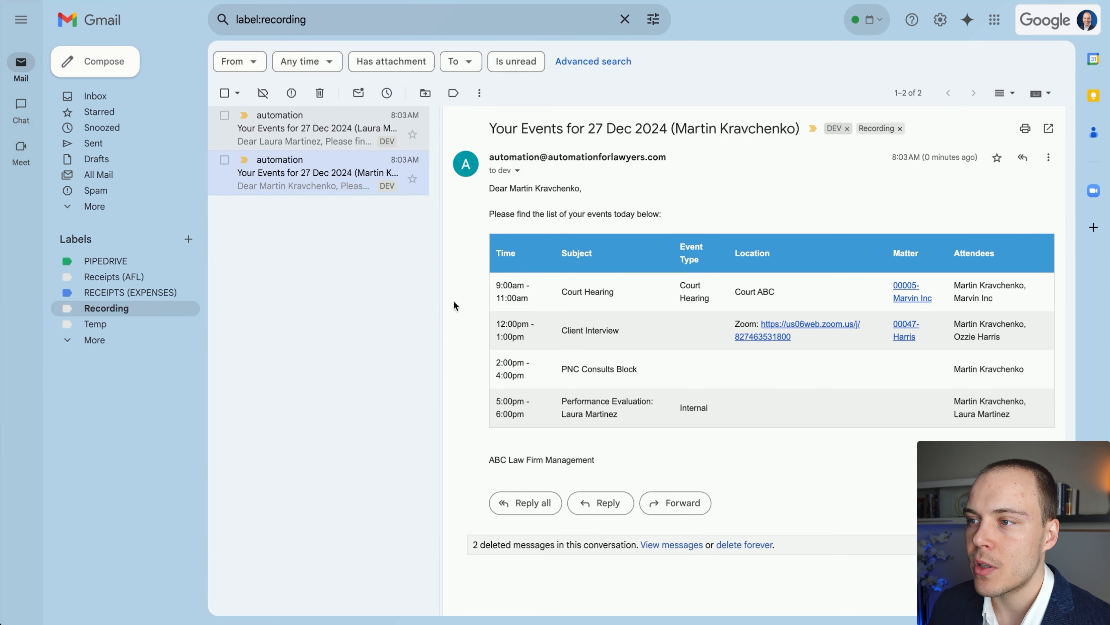
click(281, 131)
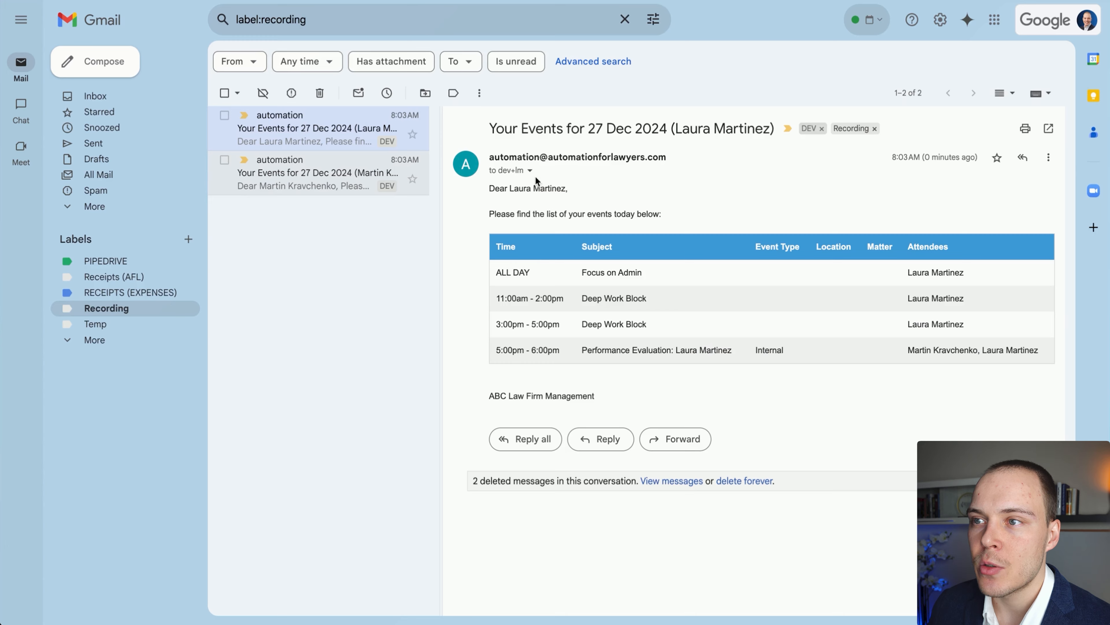
click(530, 170)
mouse_move(586, 368)
mouse_down()
mouse_move(627, 302)
mouse_move(640, 217)
mouse_up()
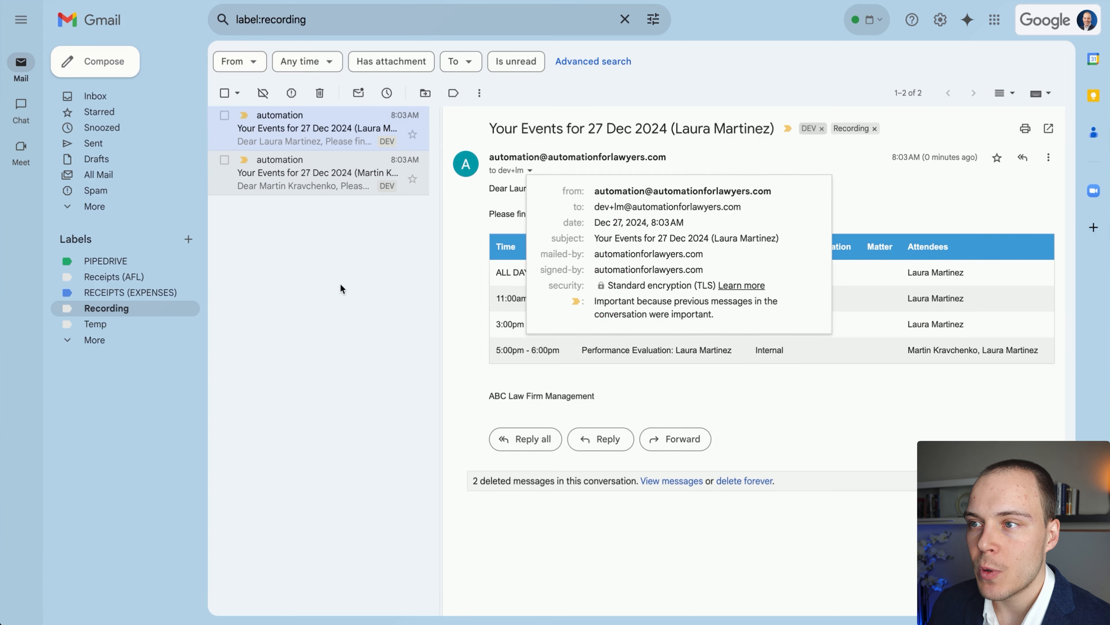
click(342, 289)
mouse_move(262, 377)
mouse_down()
mouse_move(470, 248)
mouse_move(492, 304)
mouse_up()
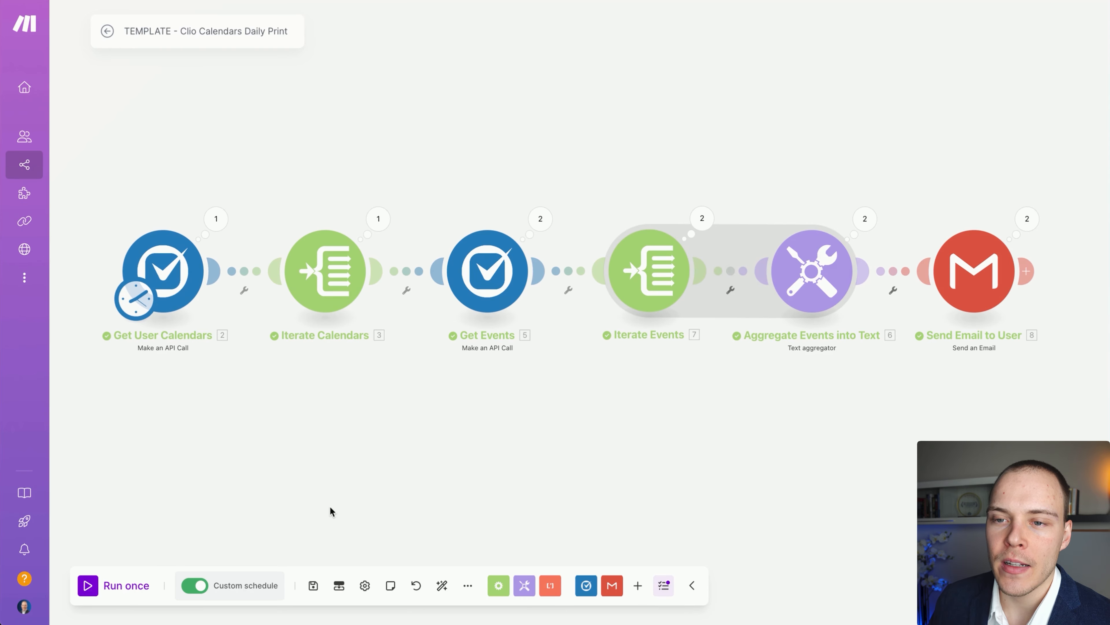
mouse_move(319, 506)
mouse_down()
mouse_move(228, 317)
mouse_move(440, 295)
mouse_move(223, 317)
mouse_move(456, 317)
mouse_move(236, 292)
mouse_move(207, 302)
mouse_move(440, 284)
mouse_move(447, 299)
mouse_up()
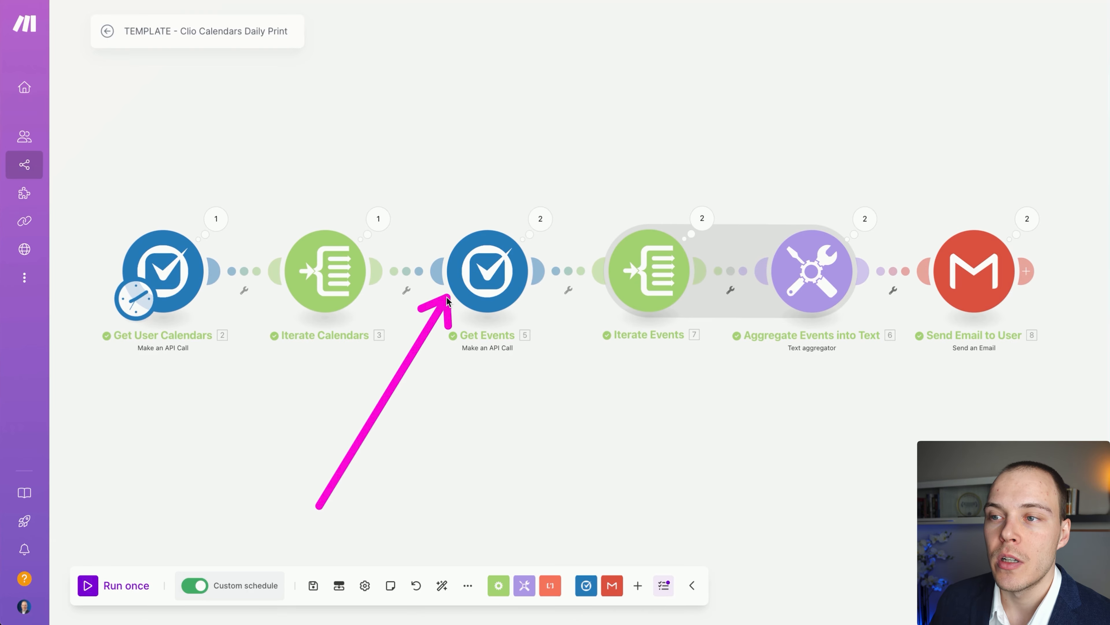
drag(447, 300, 452, 298)
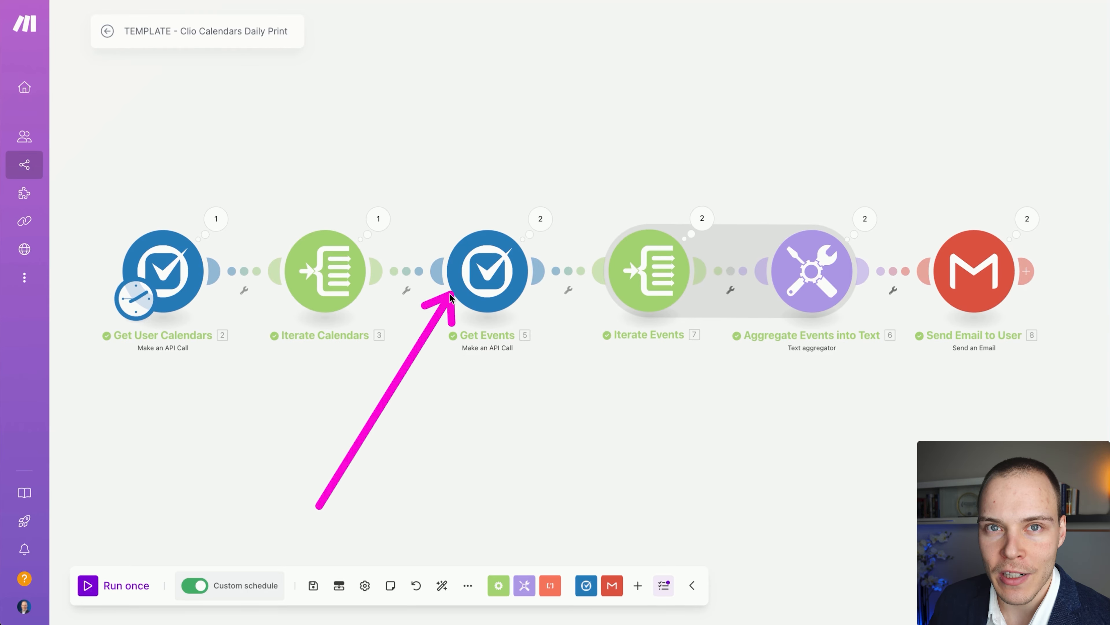
mouse_move(452, 297)
mouse_down()
mouse_move(210, 301)
mouse_move(250, 291)
mouse_move(545, 303)
mouse_move(441, 290)
mouse_move(452, 296)
mouse_up()
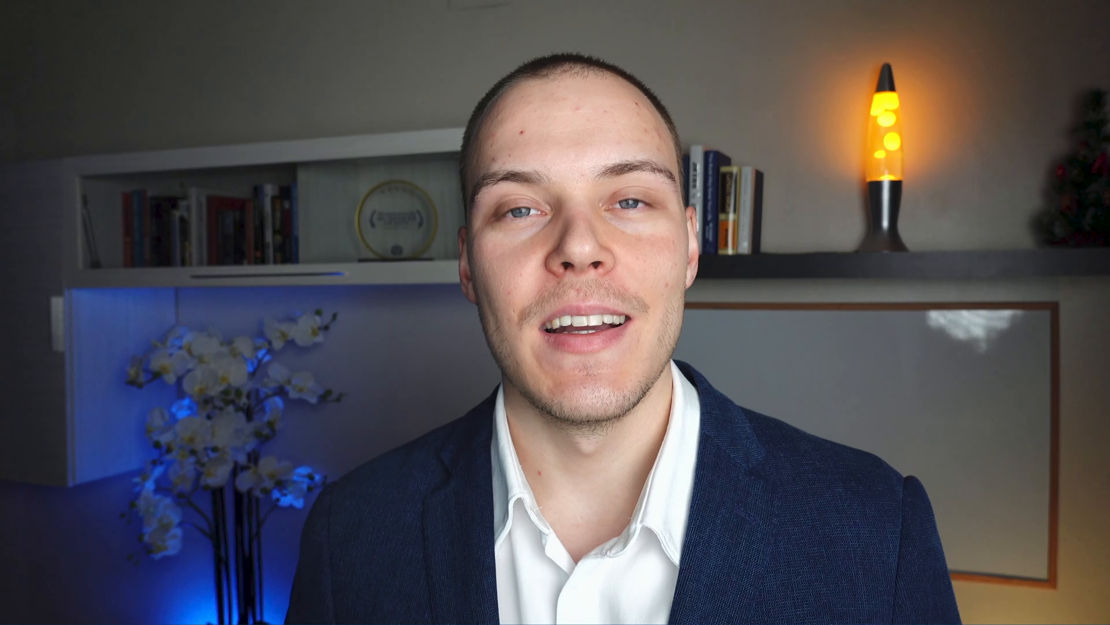